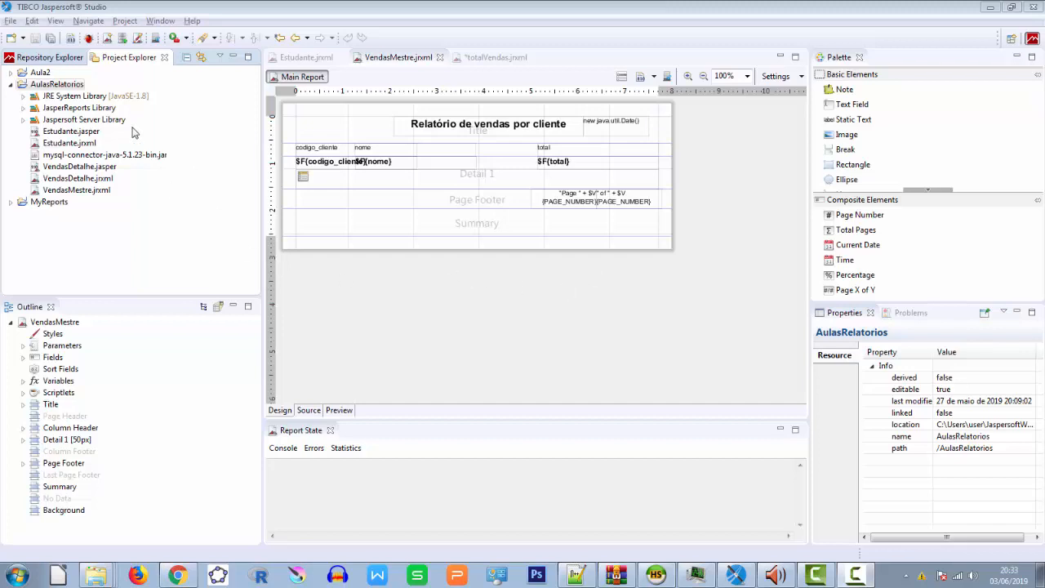
Step: Start a new Jasper Report in the AulasRelatorios project using the Blank A4 template
{"action": "right_click", "coordinate": [54, 85]}
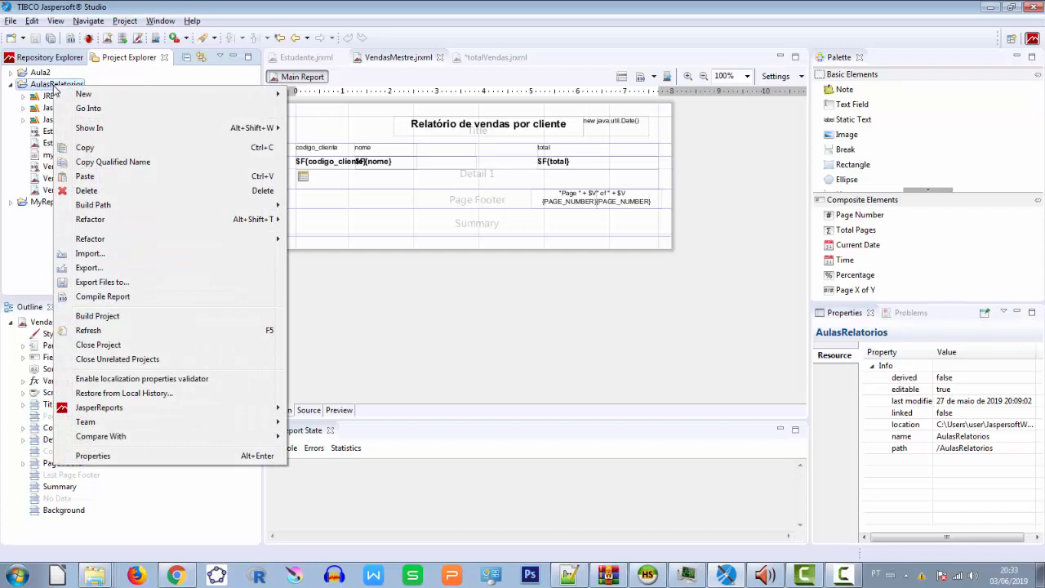
{"action": "mouse_move", "coordinate": [98, 95]}
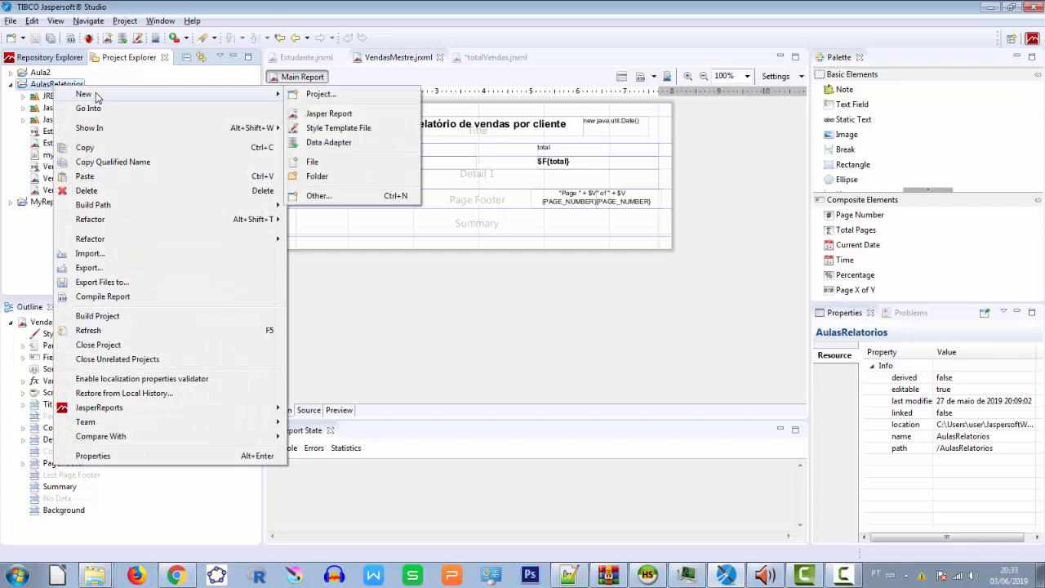
{"action": "left_click", "coordinate": [338, 120]}
{"action": "left_click", "coordinate": [587, 385]}
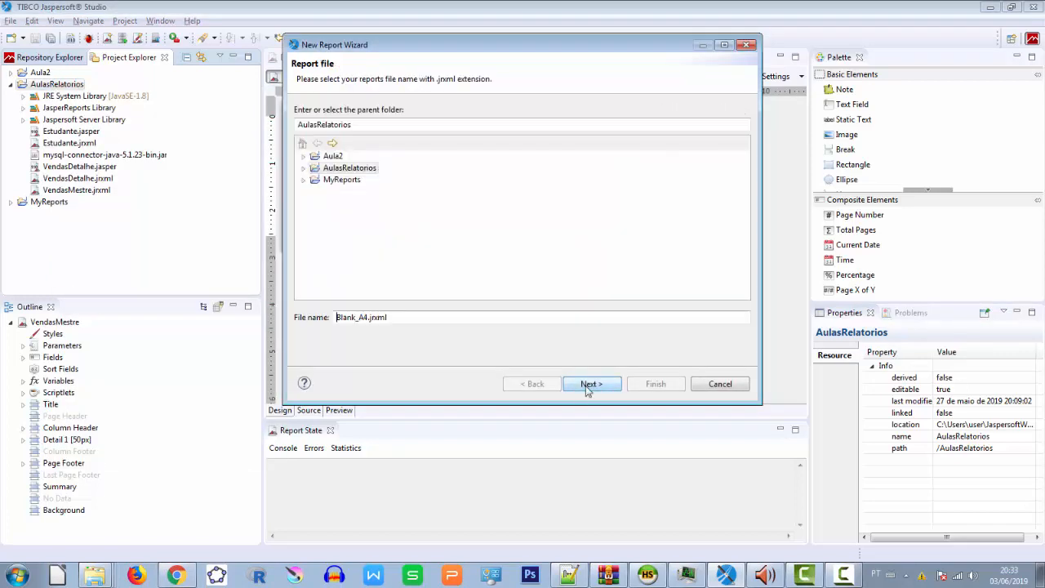
Step: Name the report file totalendas.jrxml and continue to the data source settings
{"action": "left_click_drag", "start_coordinate": [367, 317], "coordinate": [310, 317]}
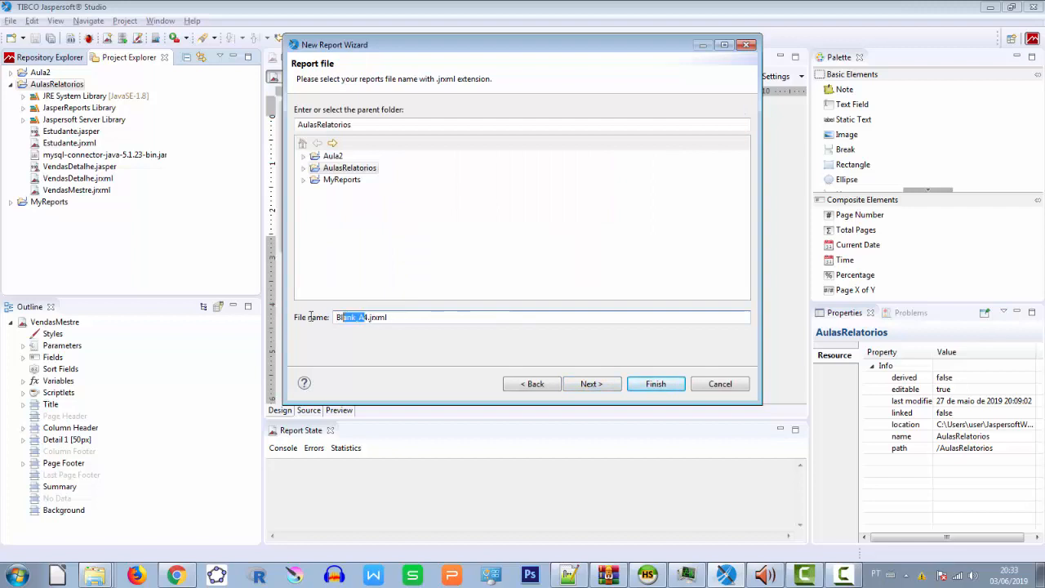
{"action": "key", "text": "BackSpace"}
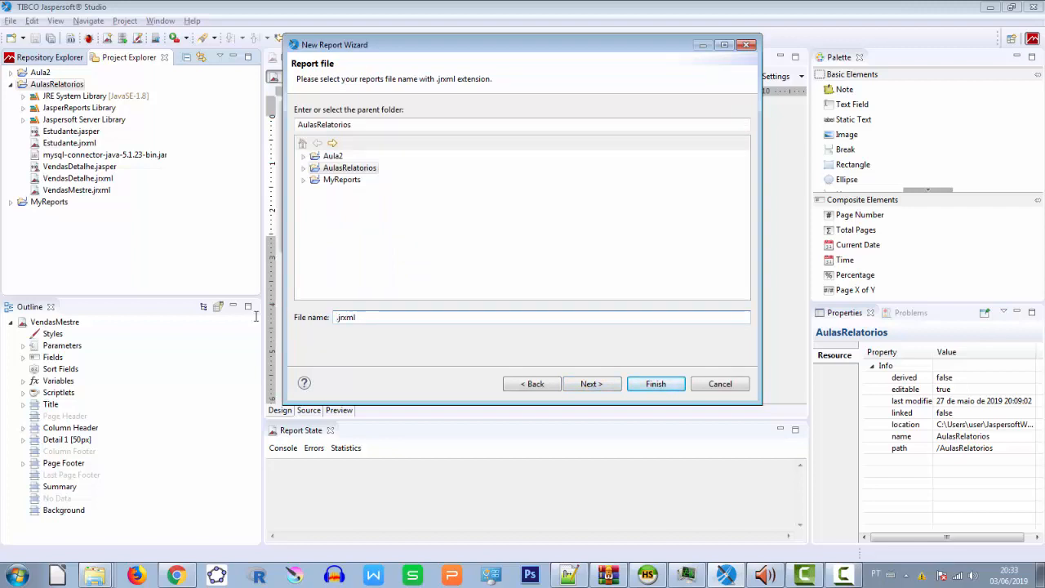
{"action": "type", "text": "otal"}
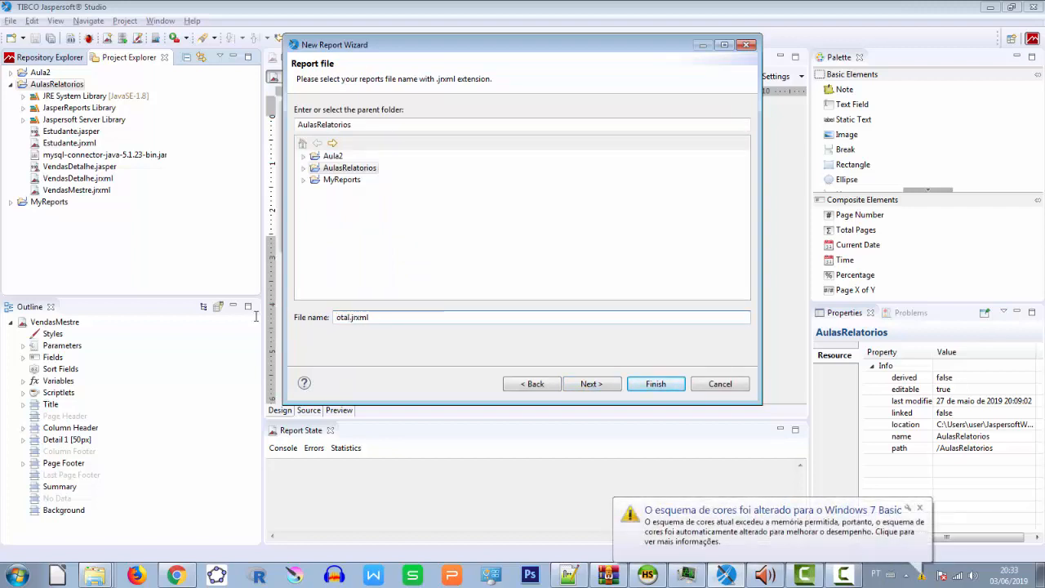
{"action": "key", "text": "BackSpace"}
{"action": "key", "text": "BackSpace"}
{"action": "key", "text": "BackSpace"}
{"action": "key", "text": "BackSpace"}
{"action": "type", "text": "totalendas"}
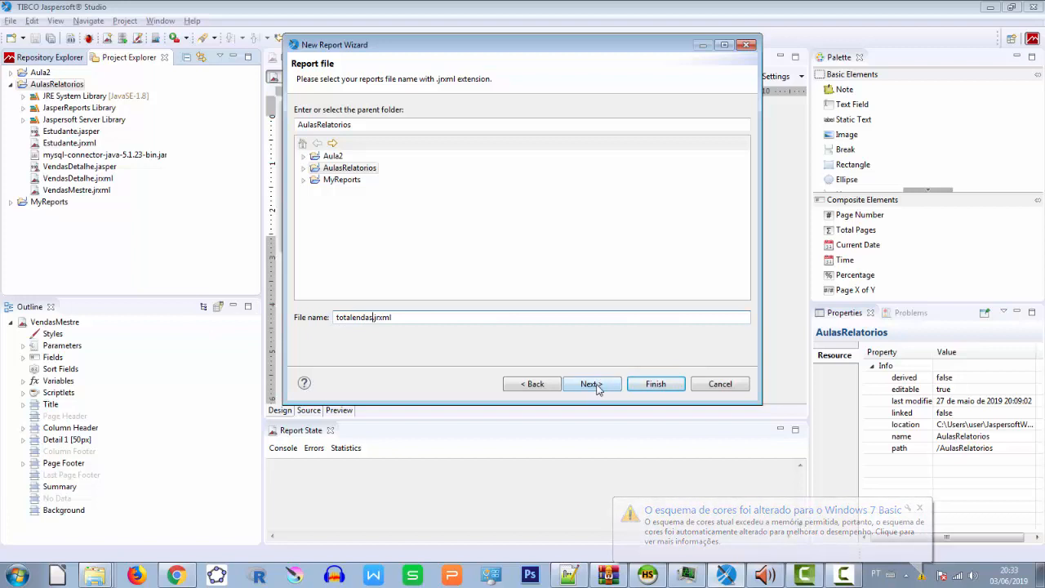
{"action": "left_click", "coordinate": [353, 317]}
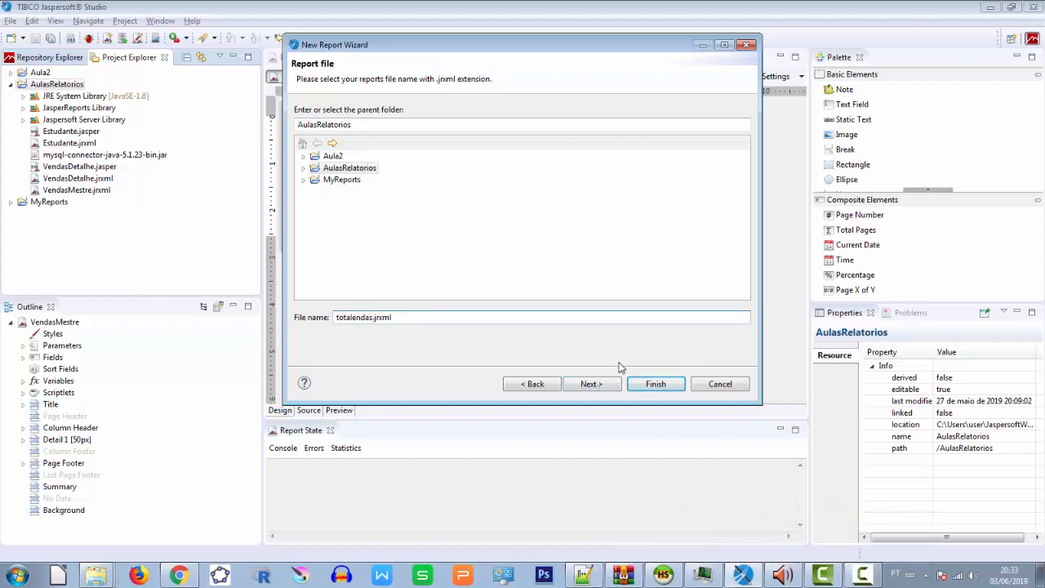
{"action": "left_click", "coordinate": [591, 384]}
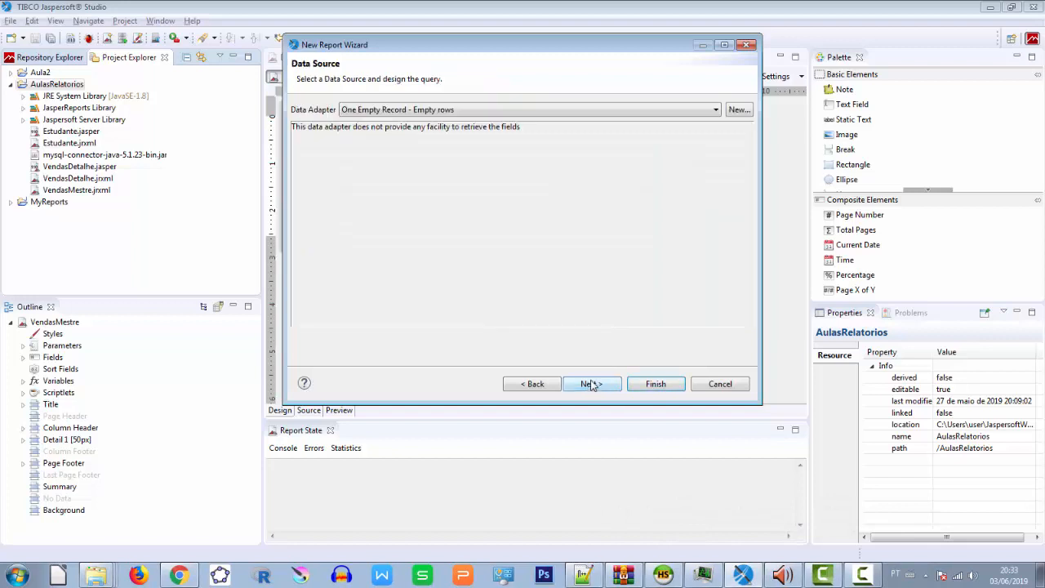
Step: Select the ConectAula1 data adapter and fill its query with the sales-per-client SELECT statement copied from HeidiSQL without the closing semicolon
{"action": "left_click", "coordinate": [716, 111]}
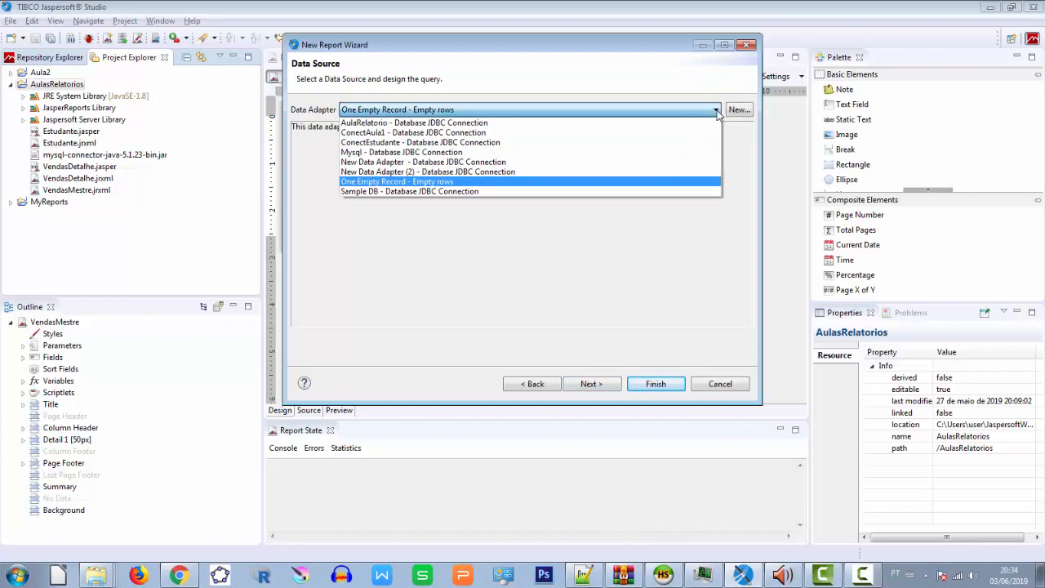
{"action": "left_click", "coordinate": [377, 133]}
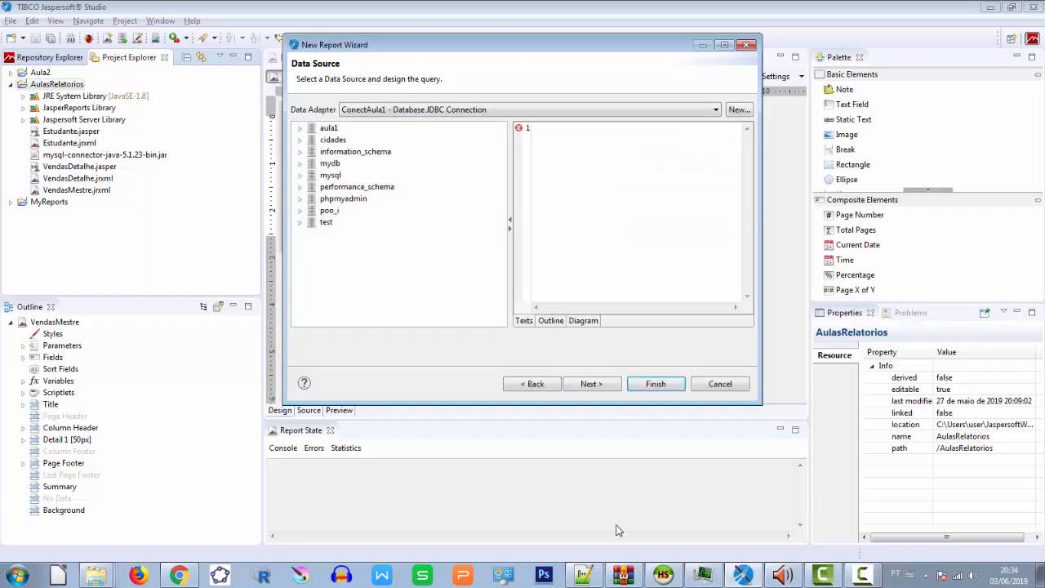
{"action": "left_click", "coordinate": [702, 576]}
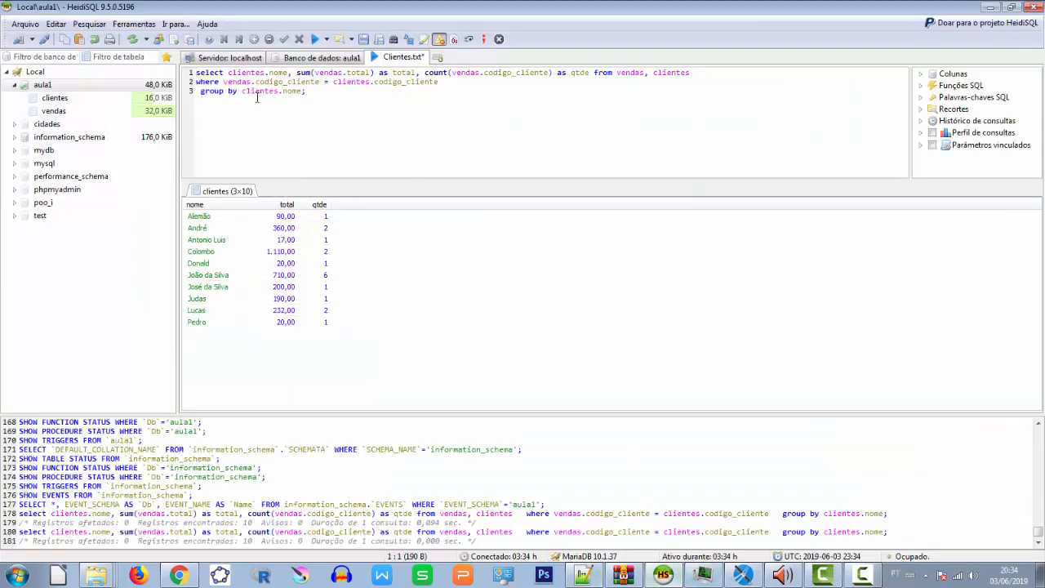
{"action": "left_click", "coordinate": [237, 72]}
{"action": "left_click_drag", "start_coordinate": [347, 73], "coordinate": [418, 74]}
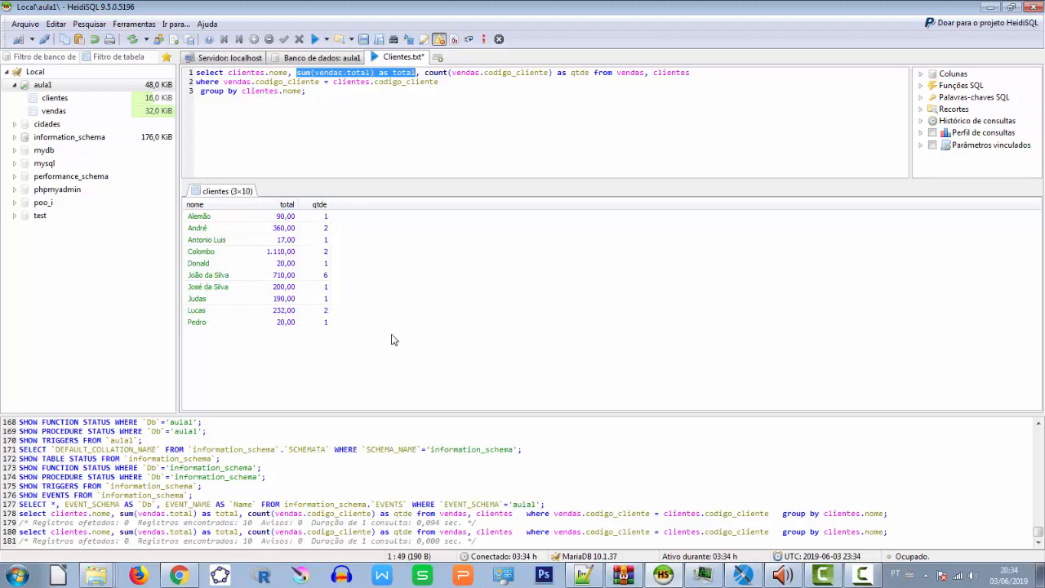
{"action": "left_click_drag", "start_coordinate": [376, 100], "coordinate": [189, 72]}
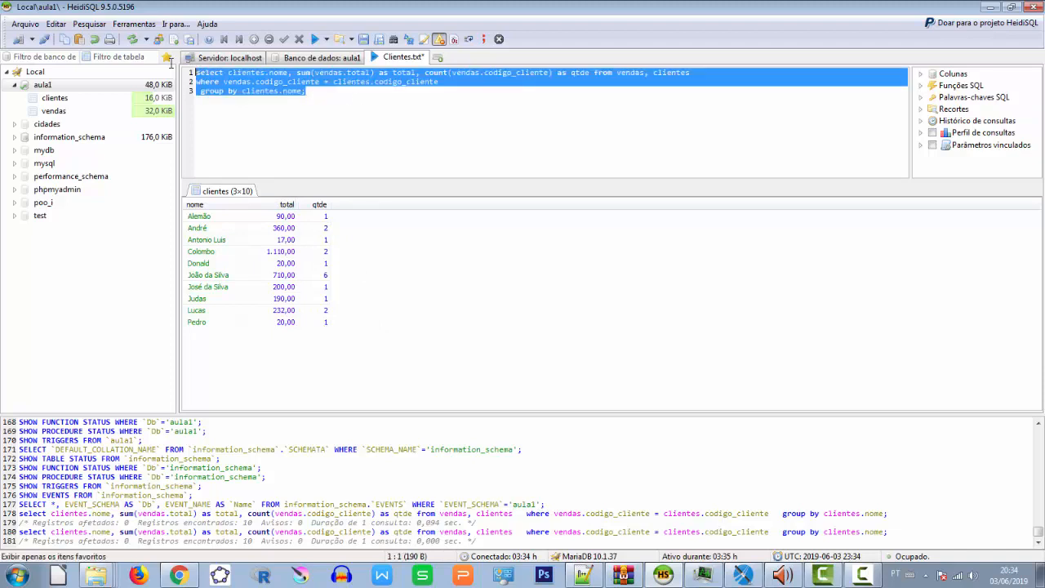
{"action": "left_click_drag", "start_coordinate": [304, 91], "coordinate": [184, 74]}
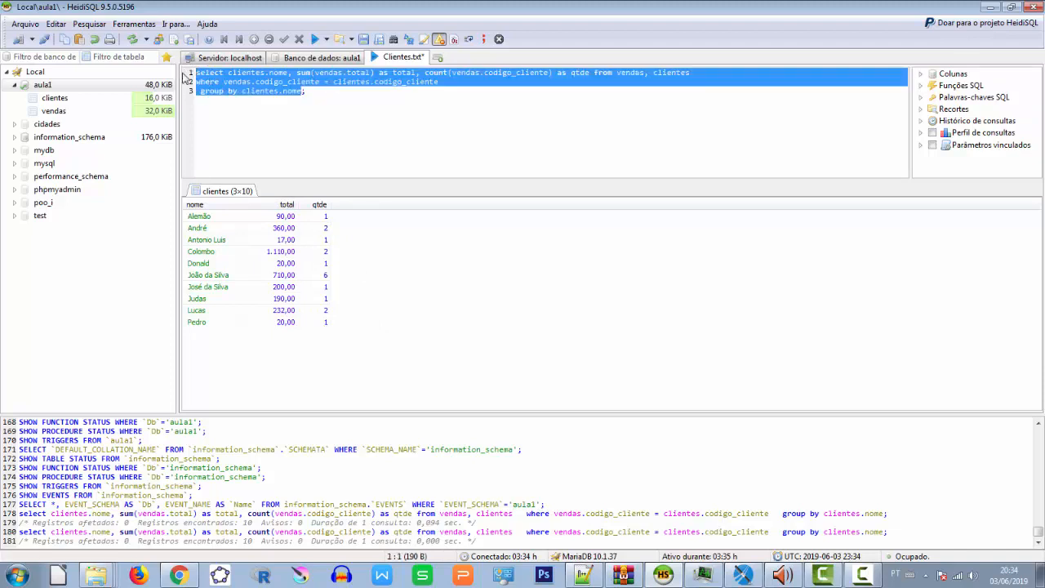
{"action": "key", "text": "alt+Tab"}
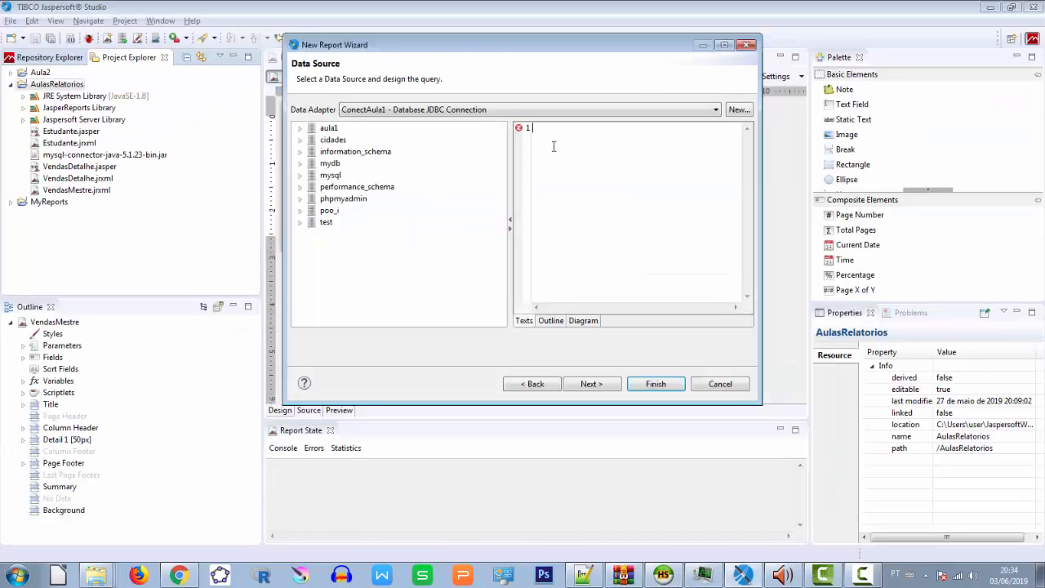
{"action": "right_click", "coordinate": [599, 154]}
{"action": "left_click", "coordinate": [627, 224]}
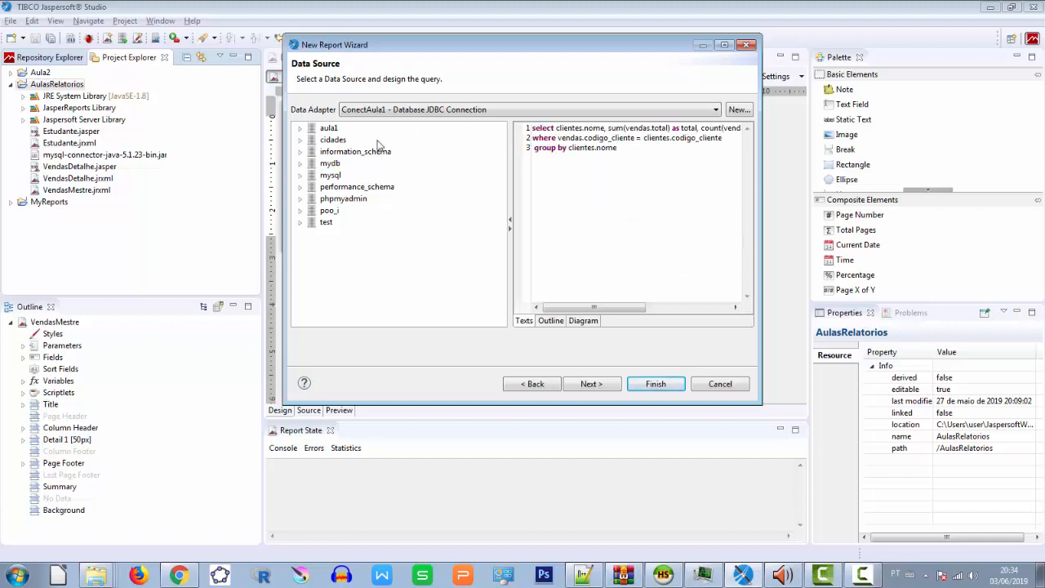
Step: Include the nome, total and qtde dataset fields in the report and finish the wizard
{"action": "left_click", "coordinate": [595, 386]}
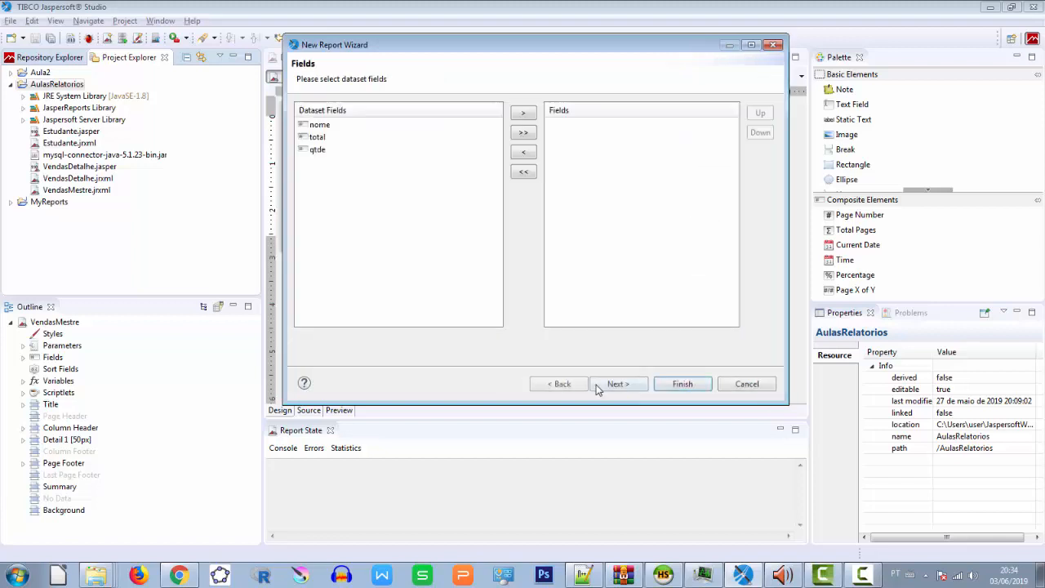
{"action": "left_click", "coordinate": [318, 128]}
{"action": "left_click", "coordinate": [318, 150], "text": "shift"}
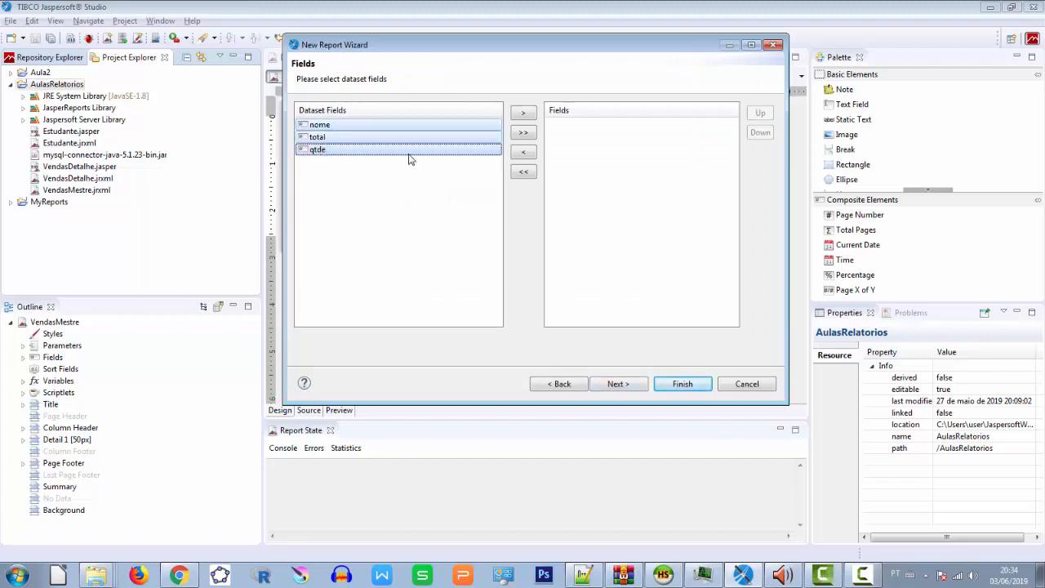
{"action": "left_click", "coordinate": [524, 134]}
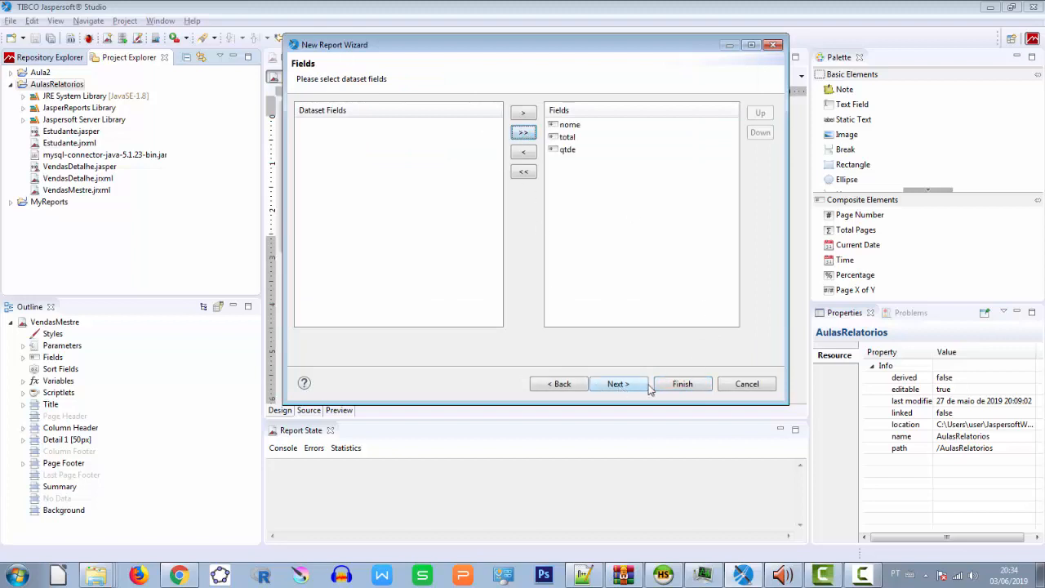
{"action": "left_click", "coordinate": [681, 384]}
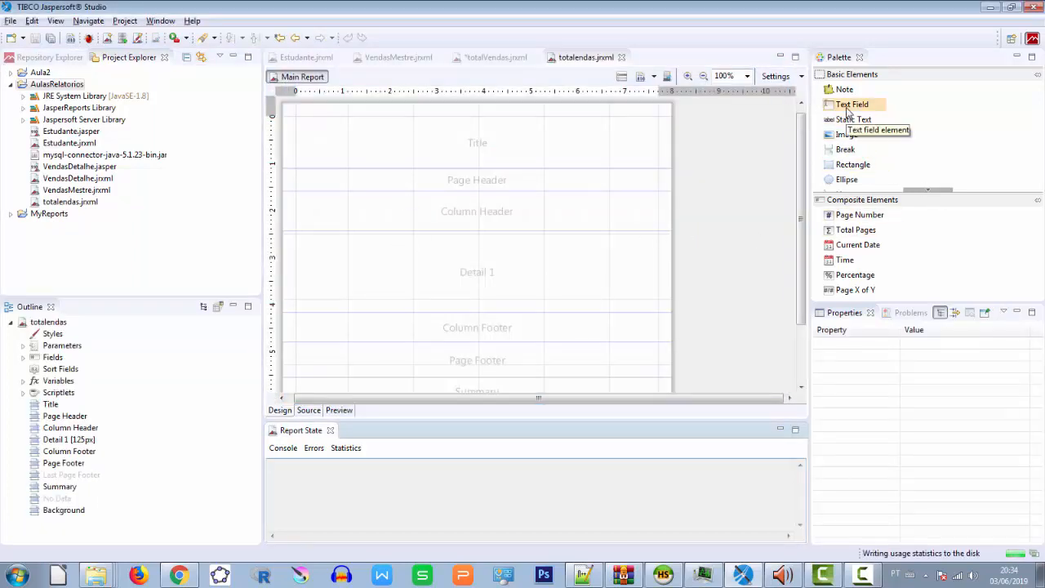
Step: Add a static text in the Title band reading "Relatório de total por cliente"
{"action": "left_click_drag", "start_coordinate": [846, 123], "coordinate": [406, 133]}
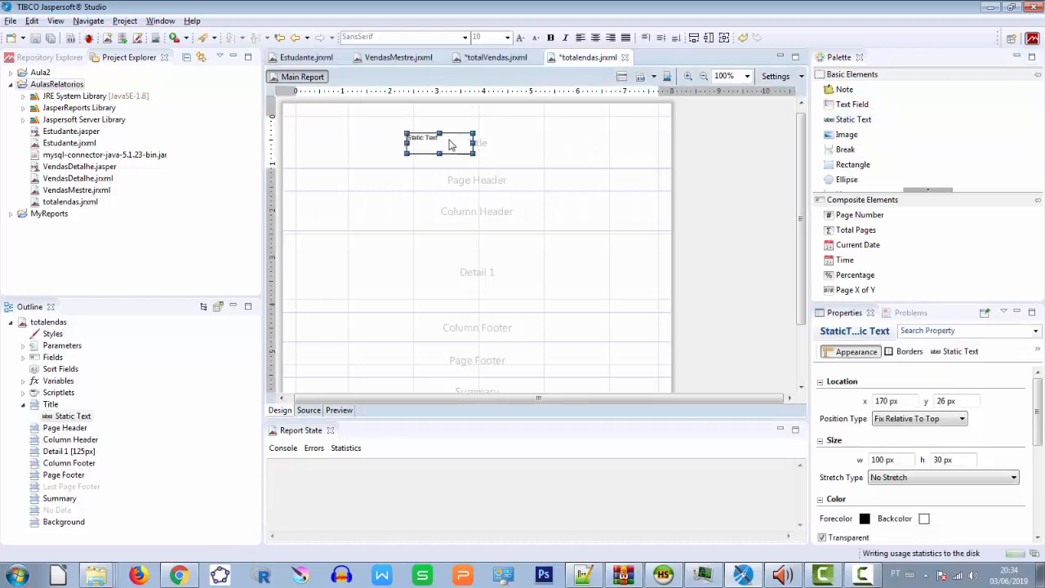
{"action": "double_click", "coordinate": [448, 141]}
{"action": "left_click_drag", "start_coordinate": [462, 140], "coordinate": [362, 139]}
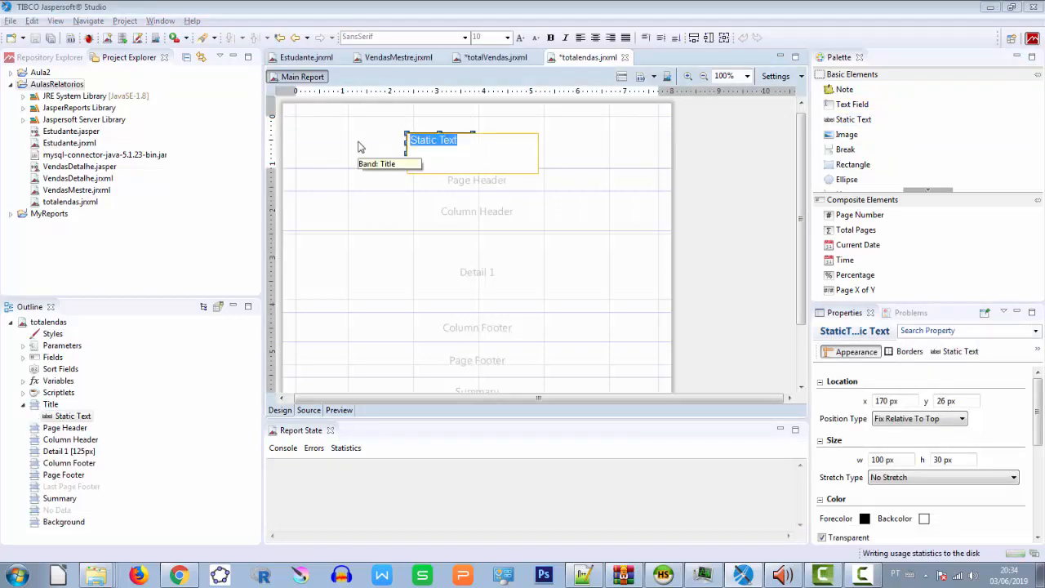
{"action": "type", "text": "Relatório"}
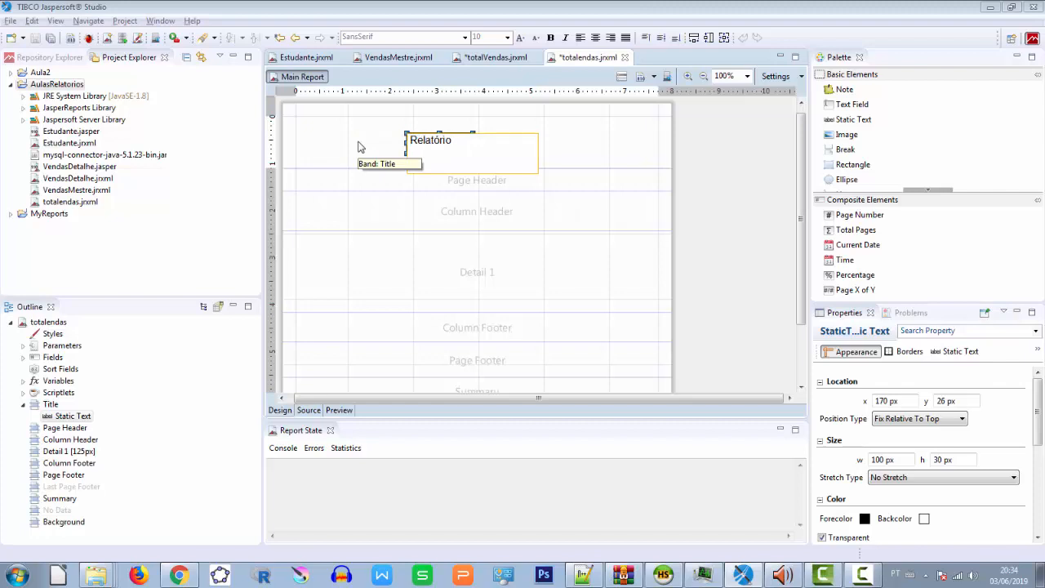
{"action": "type", "text": " de"}
{"action": "key", "text": "BackSpace"}
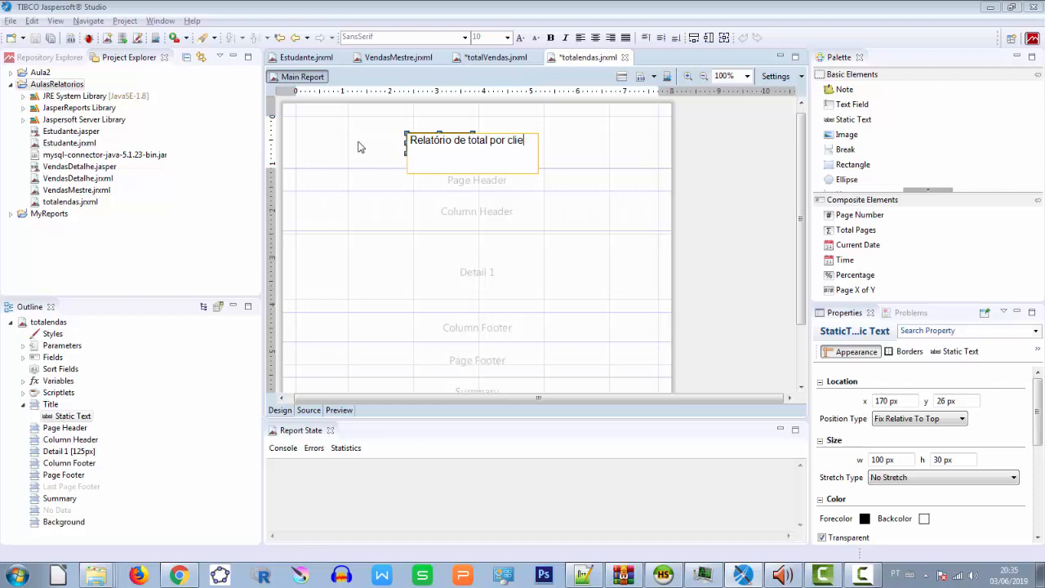
{"action": "type", "text": "e"}
{"action": "left_click", "coordinate": [522, 163]}
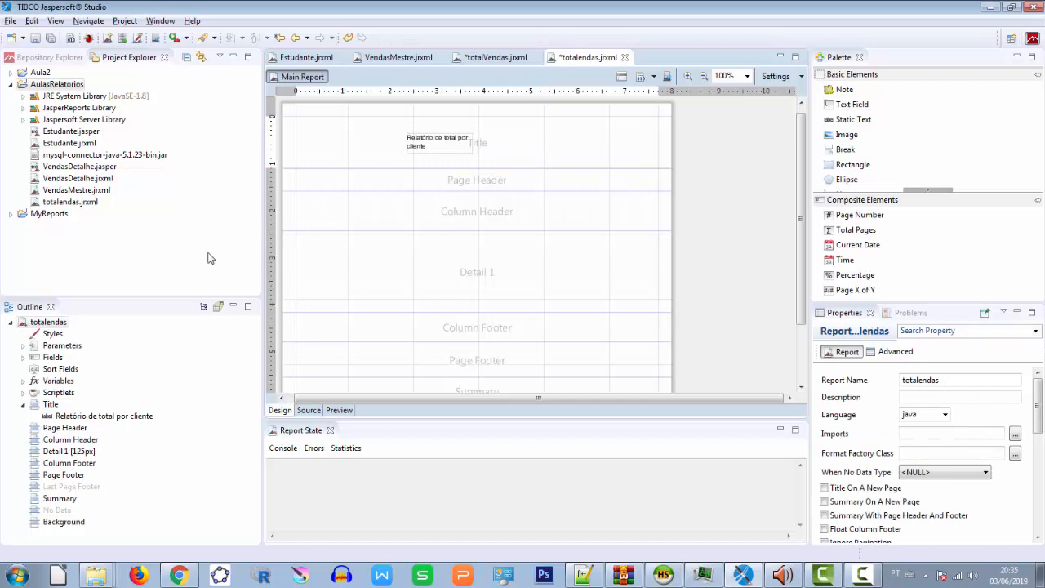
Step: Place the nome, total and qtde fields in the Detail 1 band and shrink the Column Header and Detail 1 bands to fit them
{"action": "left_click", "coordinate": [24, 357]}
{"action": "left_click", "coordinate": [65, 369]}
{"action": "left_click", "coordinate": [63, 392], "text": "shift"}
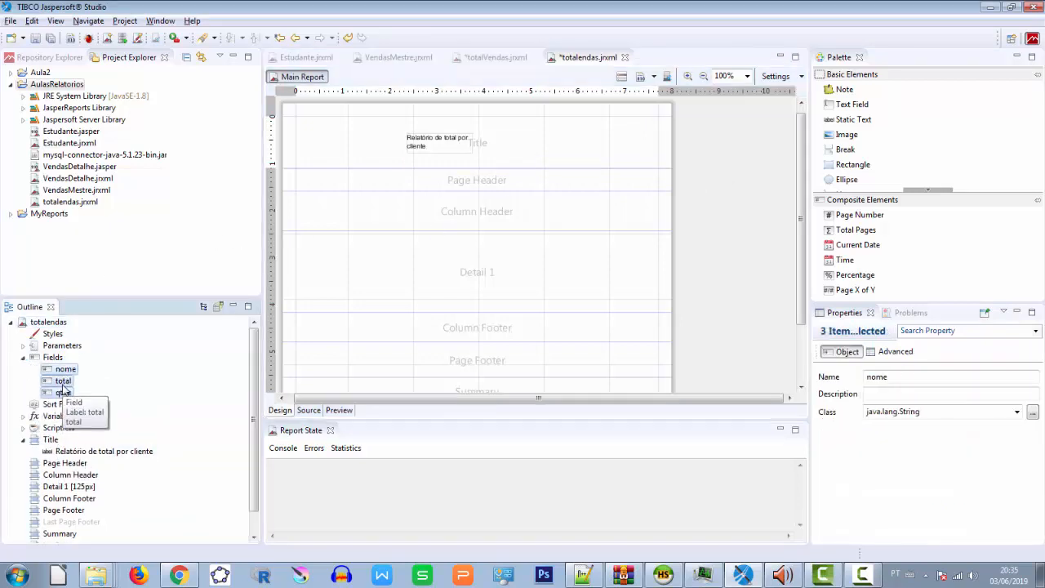
{"action": "left_click_drag", "start_coordinate": [63, 392], "coordinate": [321, 260]}
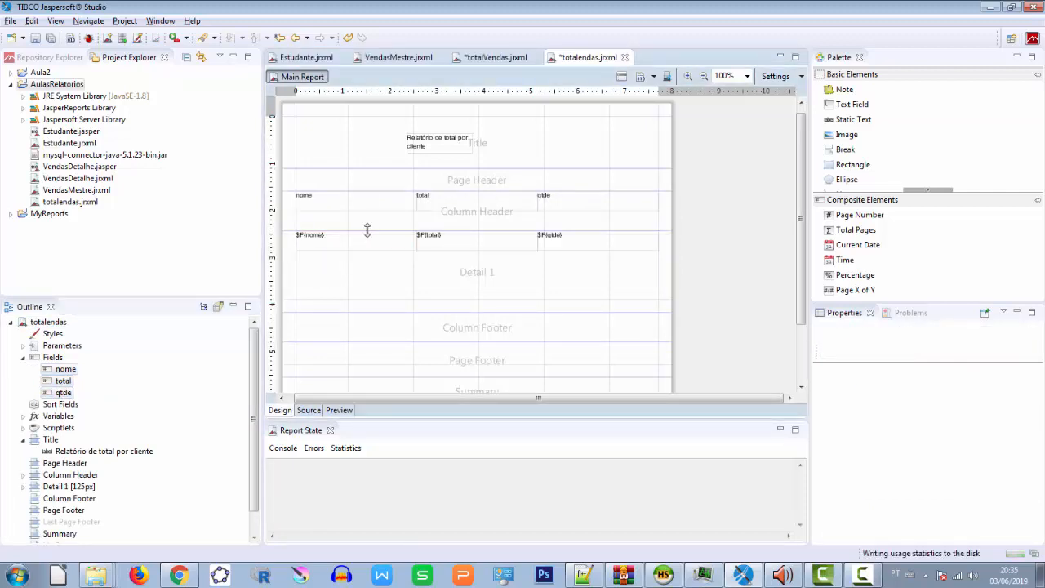
{"action": "left_click_drag", "start_coordinate": [367, 231], "coordinate": [366, 211]}
{"action": "left_click_drag", "start_coordinate": [423, 292], "coordinate": [423, 231]}
Step: Preview the report, look through the client rows, and return to the design view
{"action": "left_click", "coordinate": [339, 410]}
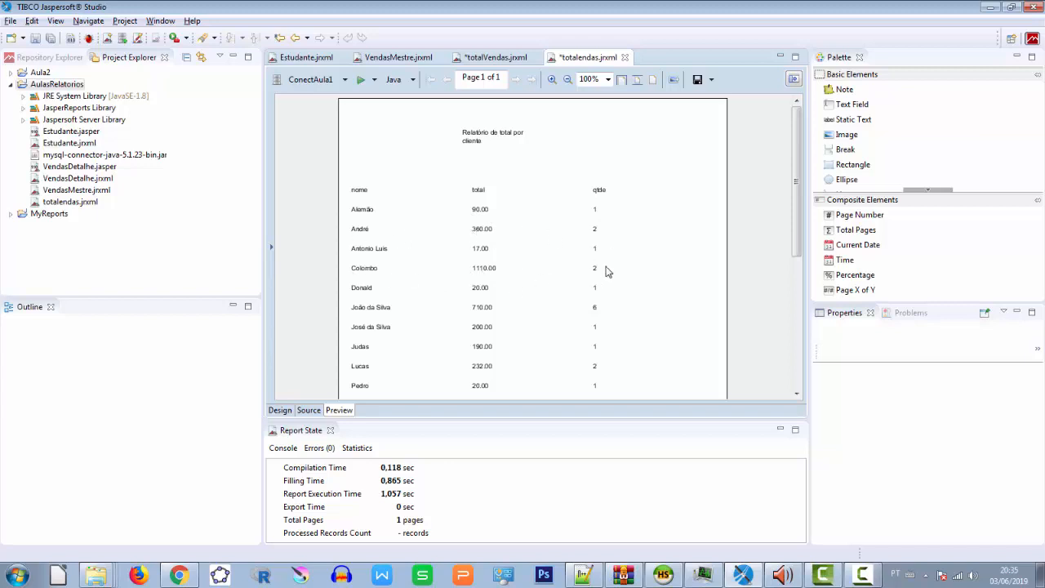
{"action": "scroll", "coordinate": [604, 270], "scroll_direction": "down", "scroll_amount": 3}
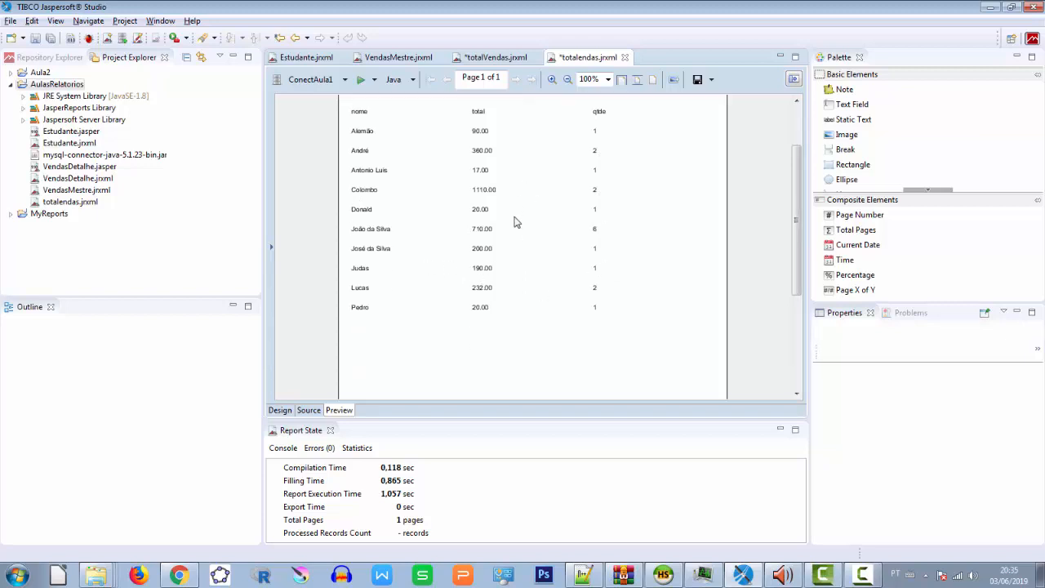
{"action": "scroll", "coordinate": [480, 237], "scroll_direction": "up", "scroll_amount": 3}
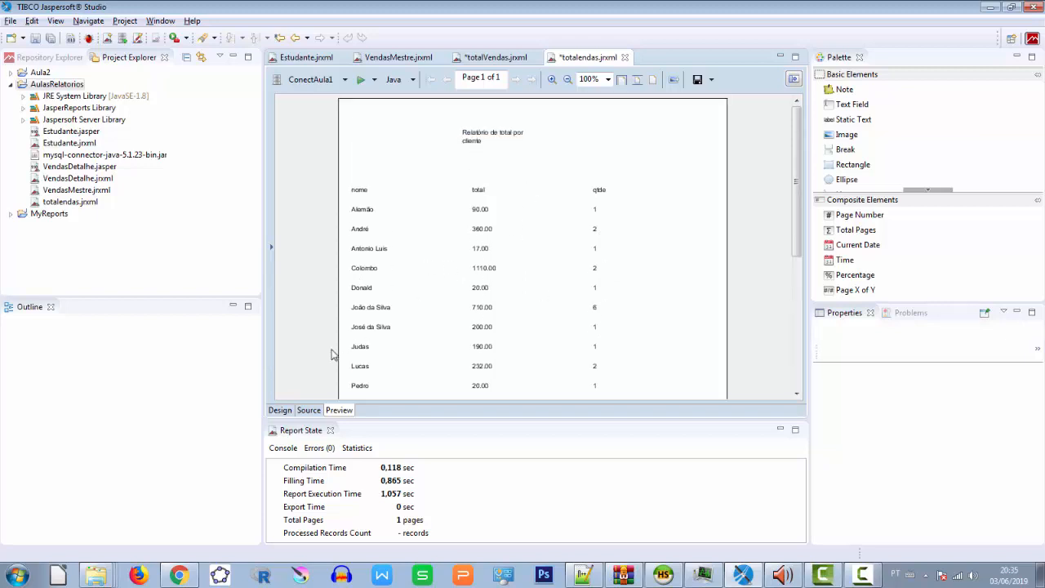
{"action": "left_click", "coordinate": [279, 411]}
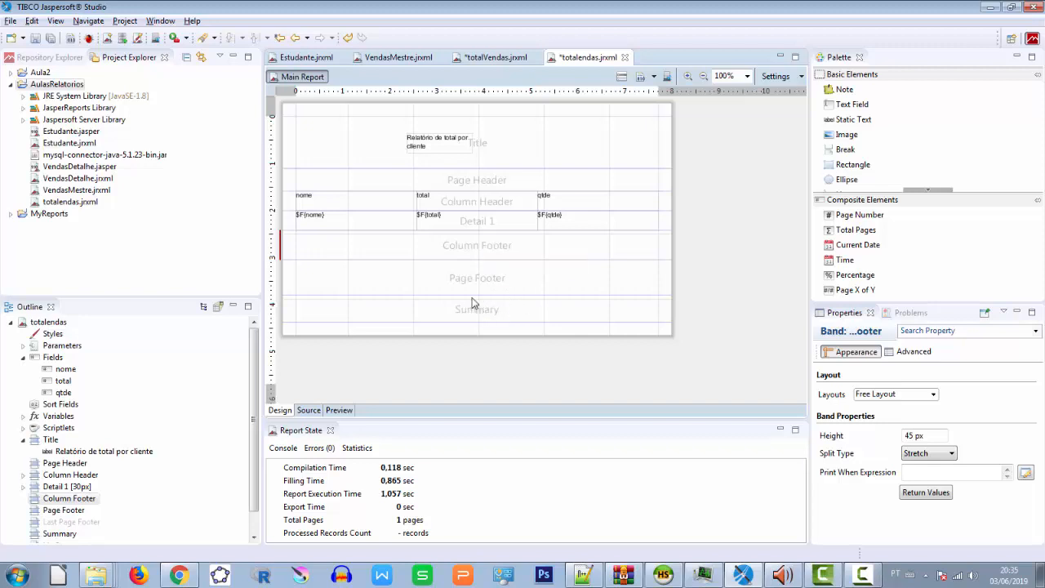
{"action": "left_click", "coordinate": [474, 279]}
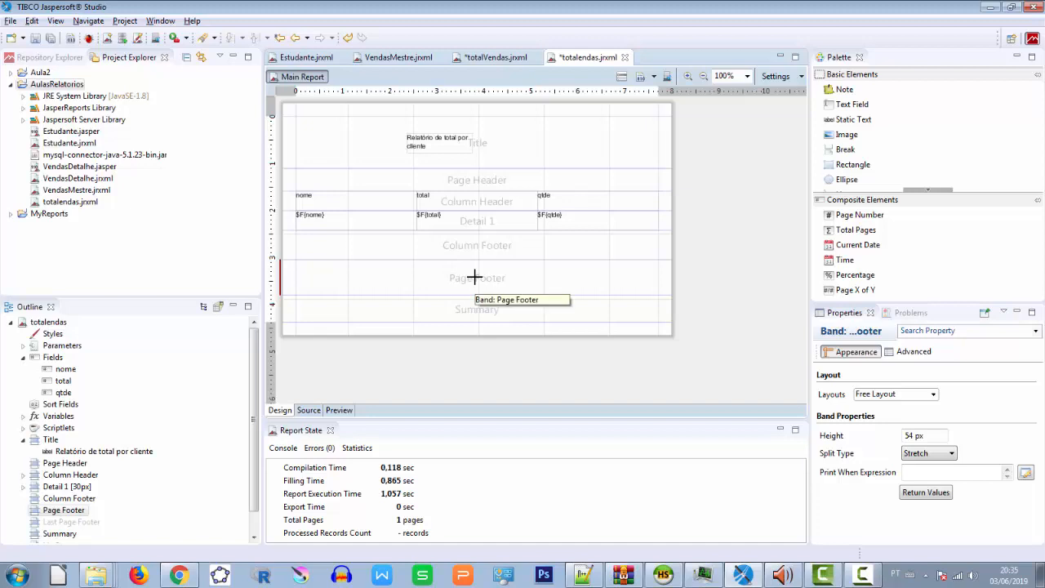
{"action": "left_click", "coordinate": [515, 317]}
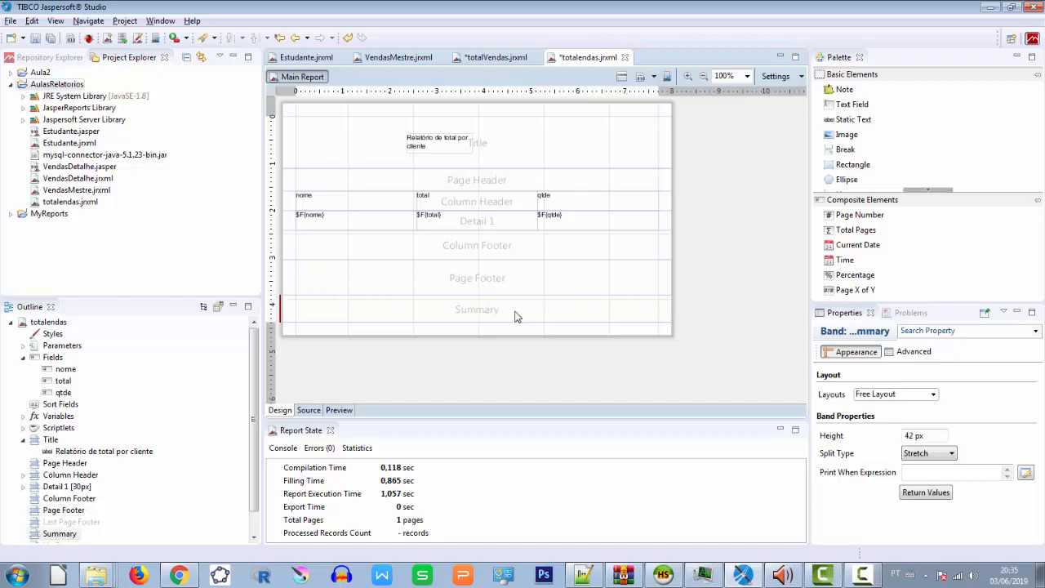
{"action": "left_click", "coordinate": [525, 248]}
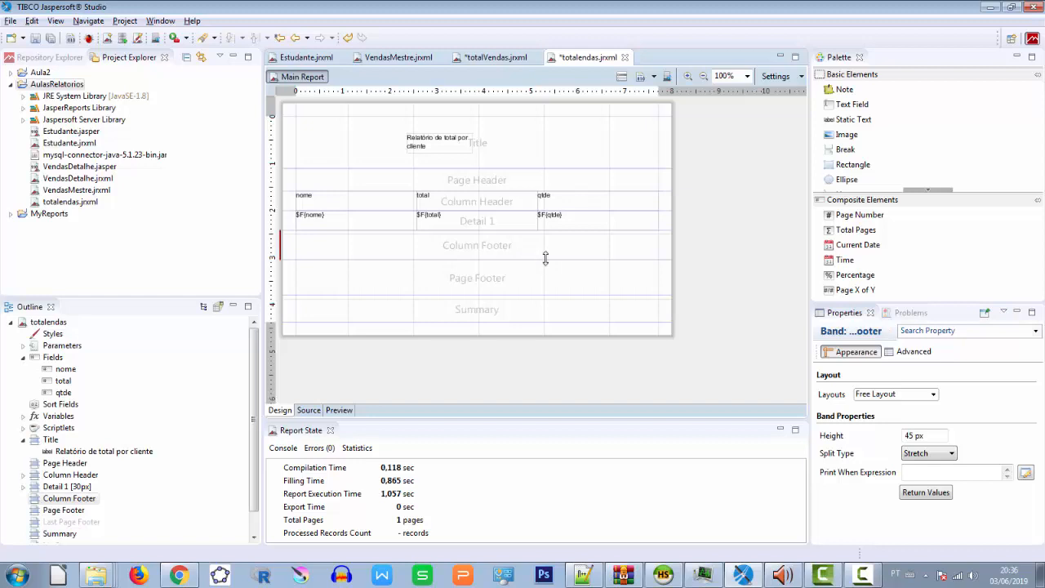
Step: Delete the Column Footer and Page Footer bands and enlarge the Summary band to make room for a chart
{"action": "key", "text": "Delete"}
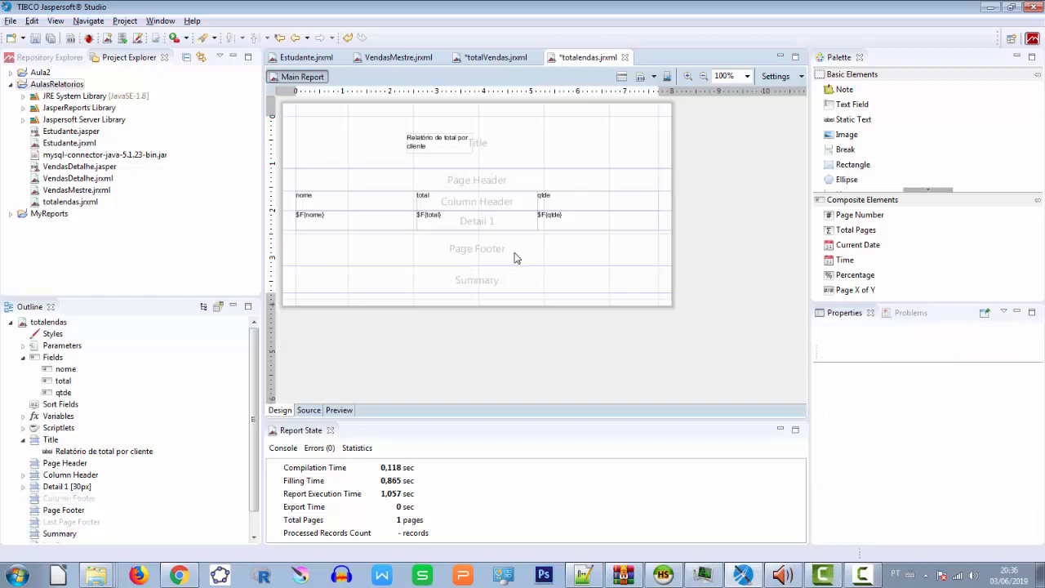
{"action": "left_click", "coordinate": [519, 256]}
{"action": "key", "text": "Delete"}
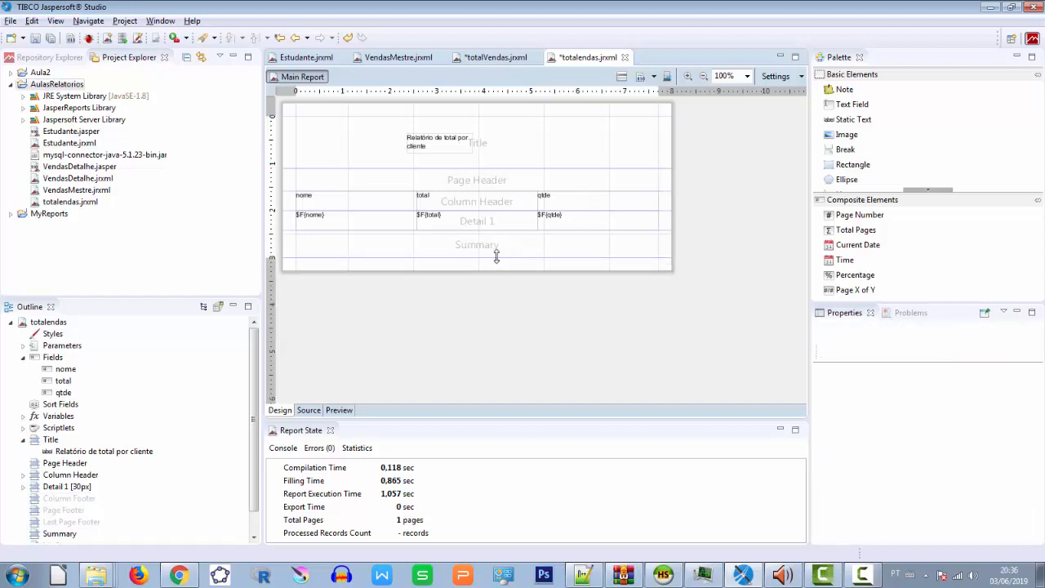
{"action": "left_click_drag", "start_coordinate": [496, 256], "coordinate": [498, 351]}
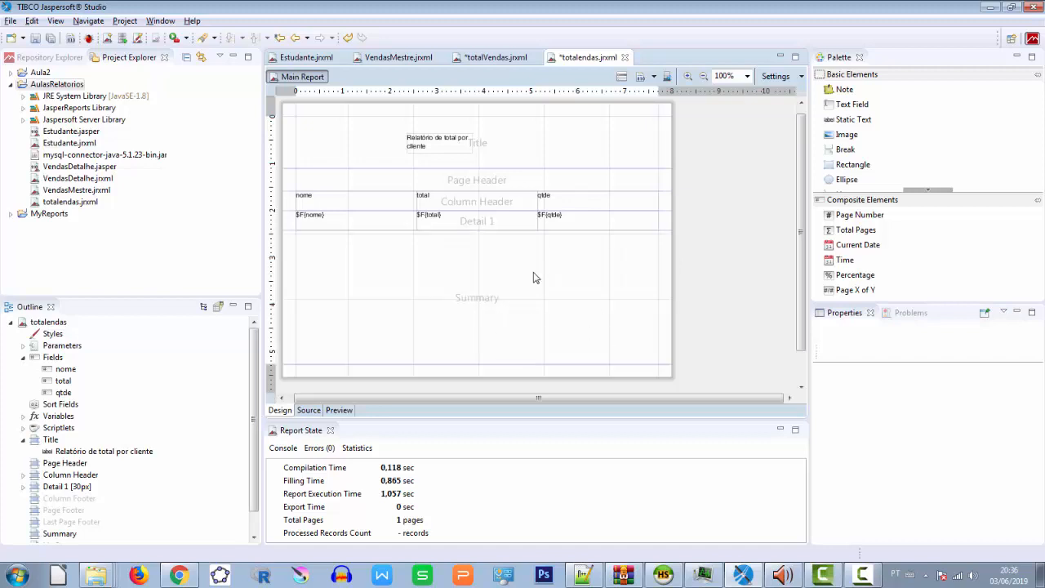
Step: Insert a chart element in the Summary band, choosing Bar Chart as its type, and continue to the chart data configuration
{"action": "scroll", "coordinate": [920, 155], "scroll_direction": "down", "scroll_amount": 2}
{"action": "left_click", "coordinate": [919, 155]}
{"action": "scroll", "coordinate": [919, 159], "scroll_direction": "down", "scroll_amount": 5}
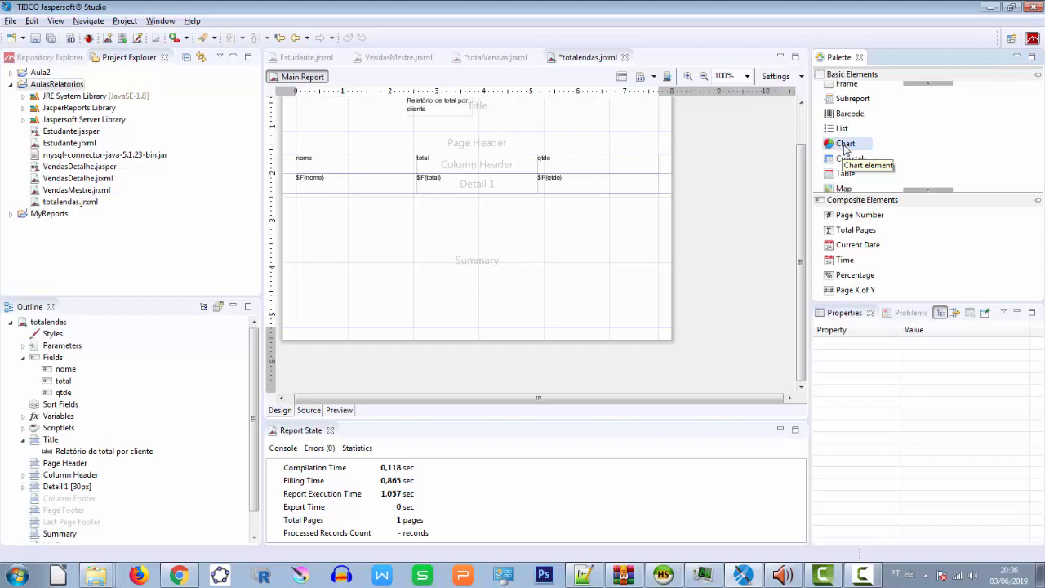
{"action": "left_click_drag", "start_coordinate": [851, 152], "coordinate": [648, 294]}
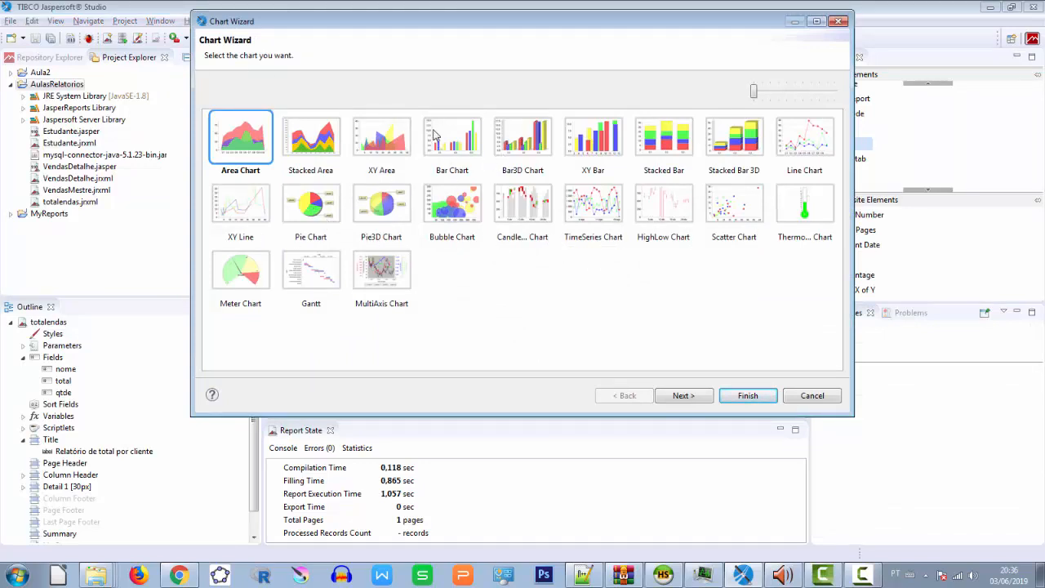
{"action": "left_click", "coordinate": [455, 143]}
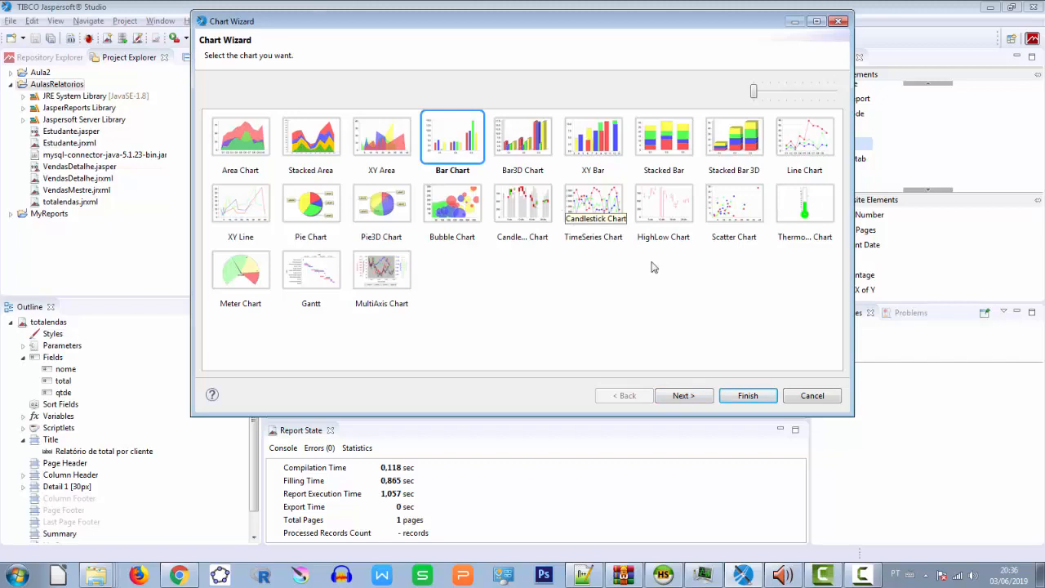
{"action": "left_click", "coordinate": [682, 395]}
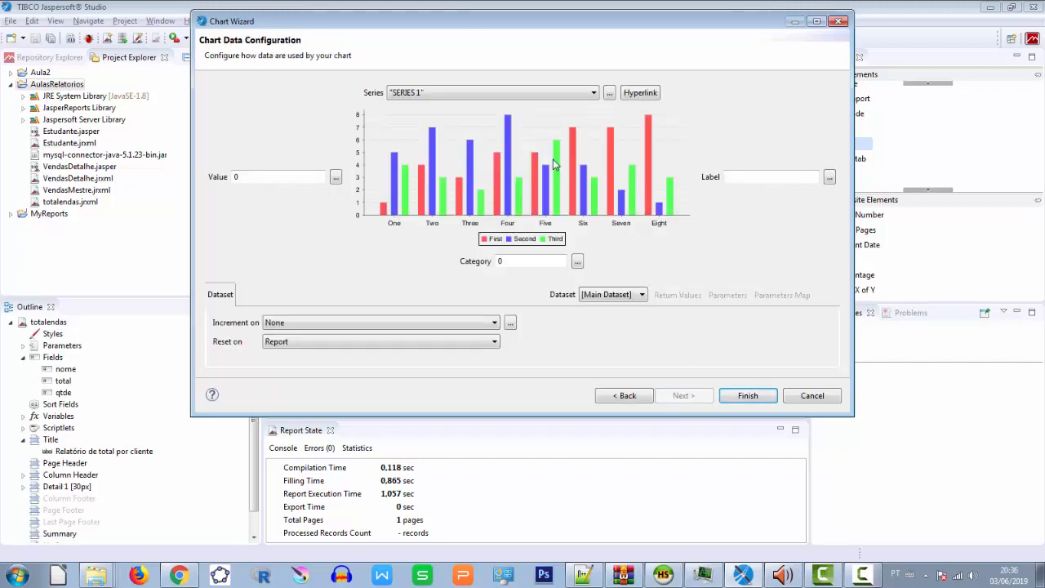
Step: Replace the chart's default series with one whose name expression is $F{nome}
{"action": "left_click", "coordinate": [586, 94]}
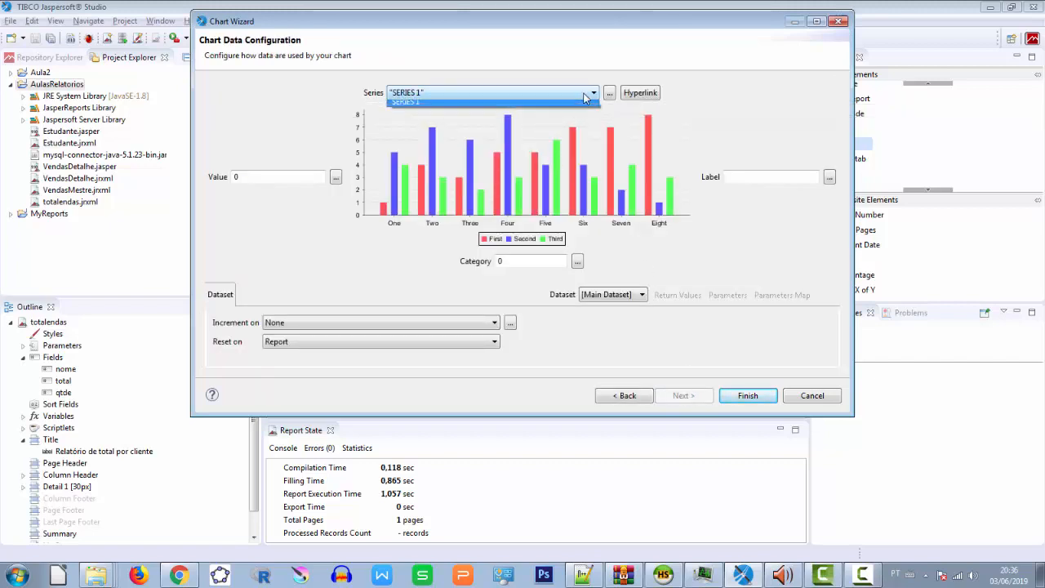
{"action": "left_click", "coordinate": [586, 94]}
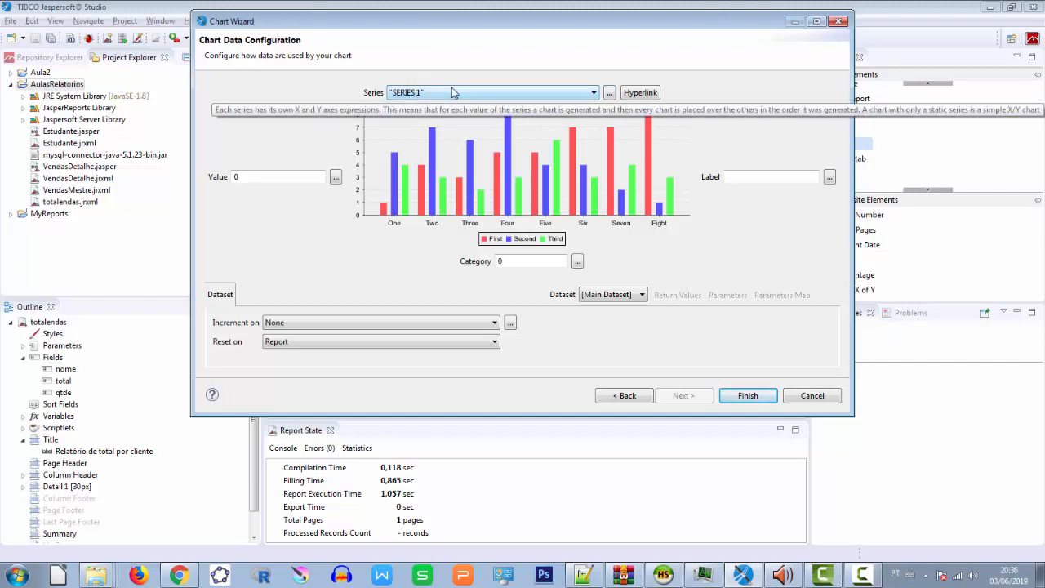
{"action": "left_click", "coordinate": [608, 94]}
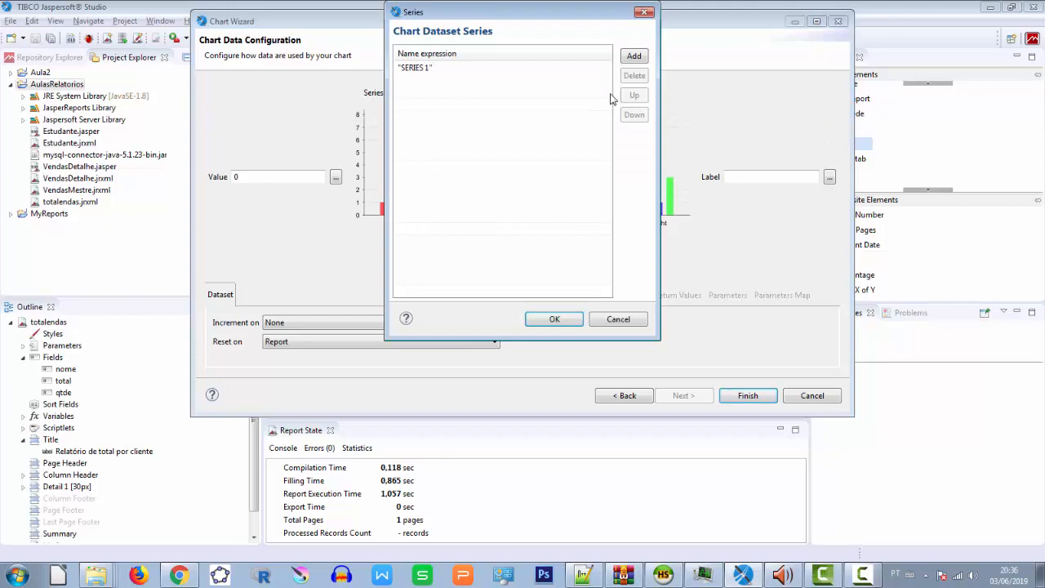
{"action": "left_click", "coordinate": [437, 72]}
{"action": "left_click", "coordinate": [635, 75]}
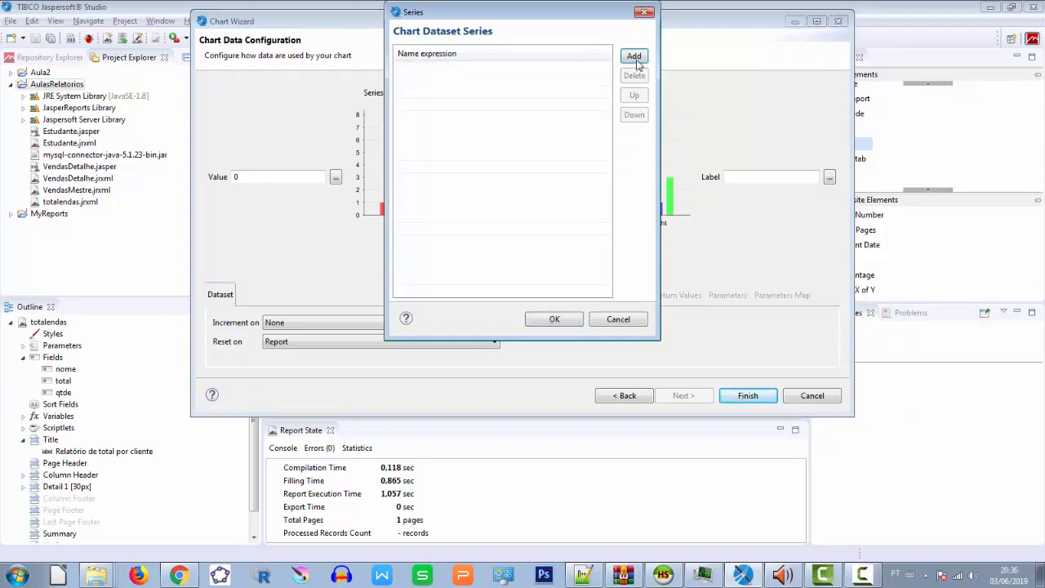
{"action": "left_click", "coordinate": [635, 56]}
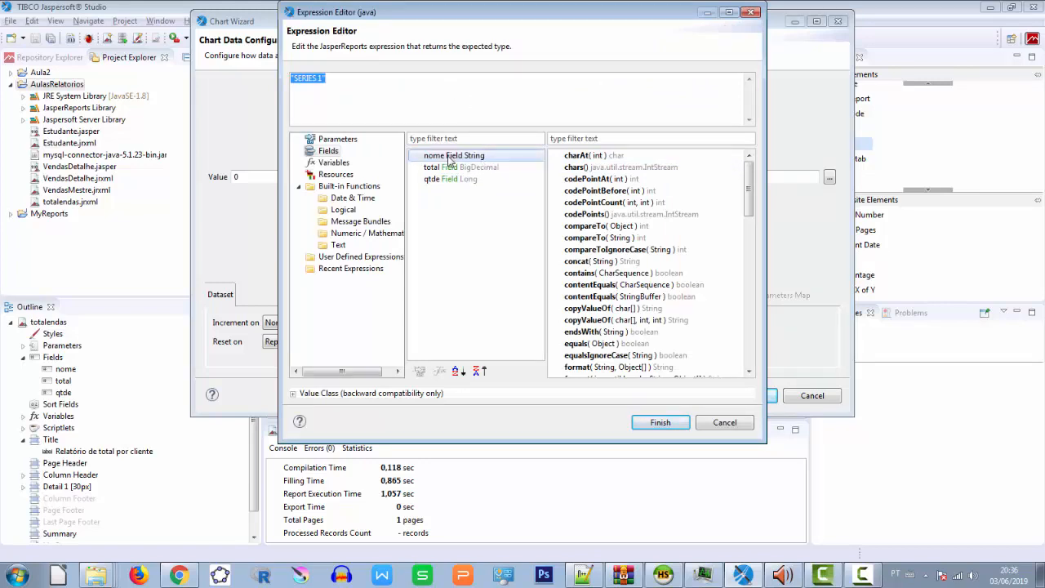
{"action": "left_click", "coordinate": [659, 422]}
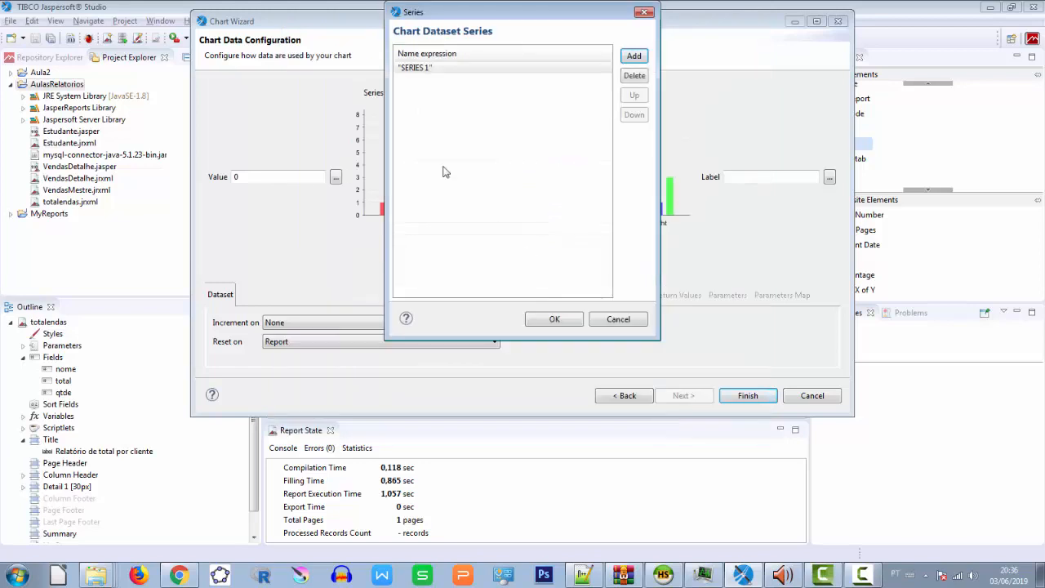
{"action": "left_click", "coordinate": [466, 72]}
{"action": "left_click", "coordinate": [604, 69]}
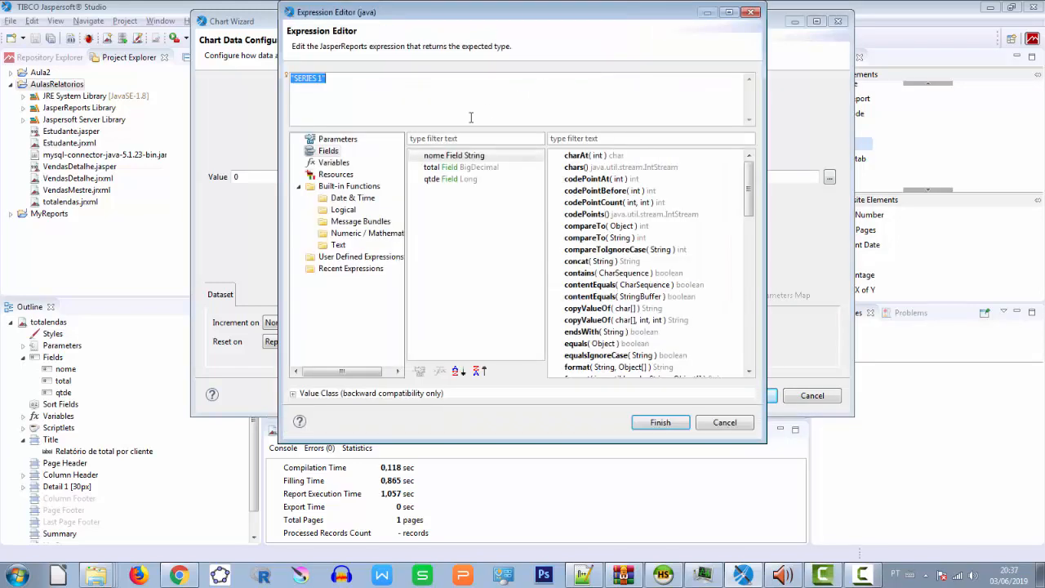
{"action": "double_click", "coordinate": [447, 156]}
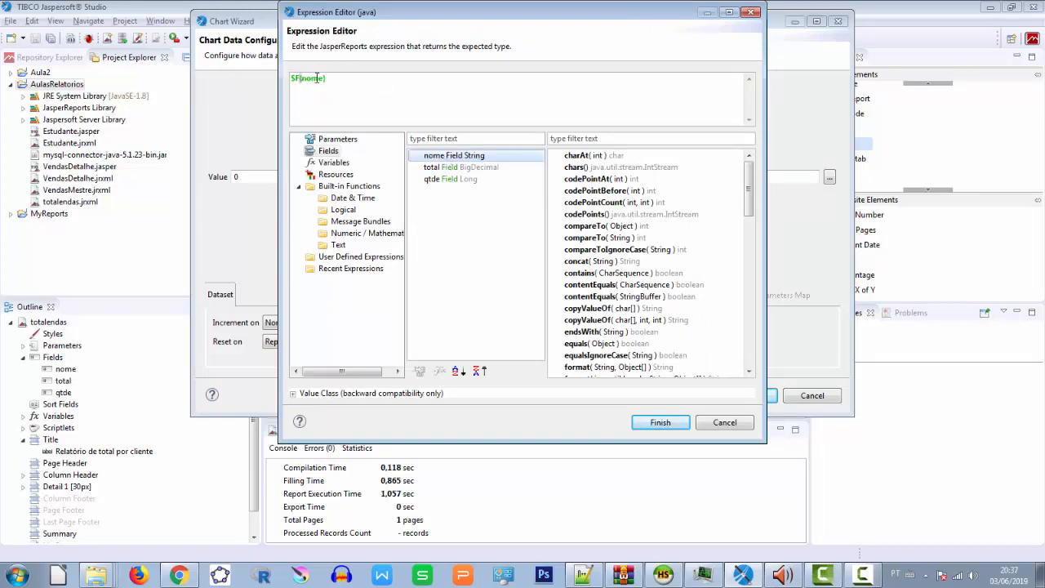
{"action": "left_click", "coordinate": [665, 422]}
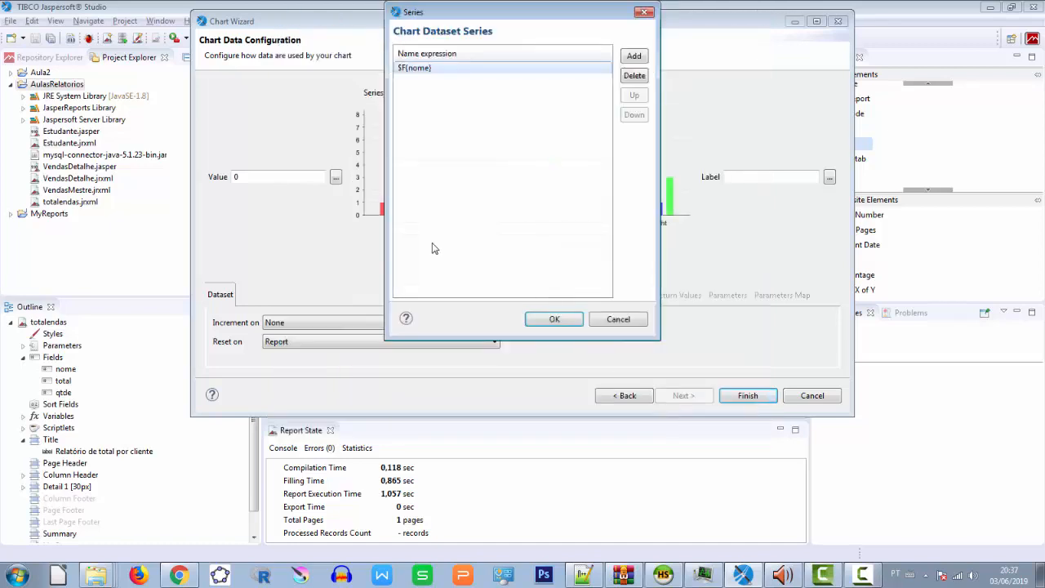
{"action": "left_click", "coordinate": [545, 322]}
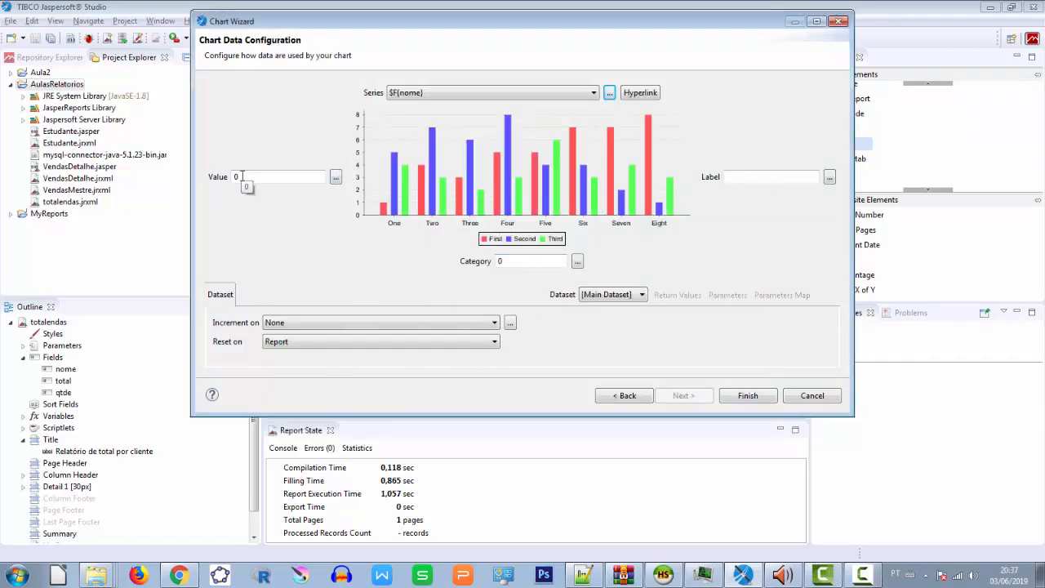
Step: Set the chart's value expression to $F{total} and finish the chart wizard
{"action": "left_click", "coordinate": [336, 178]}
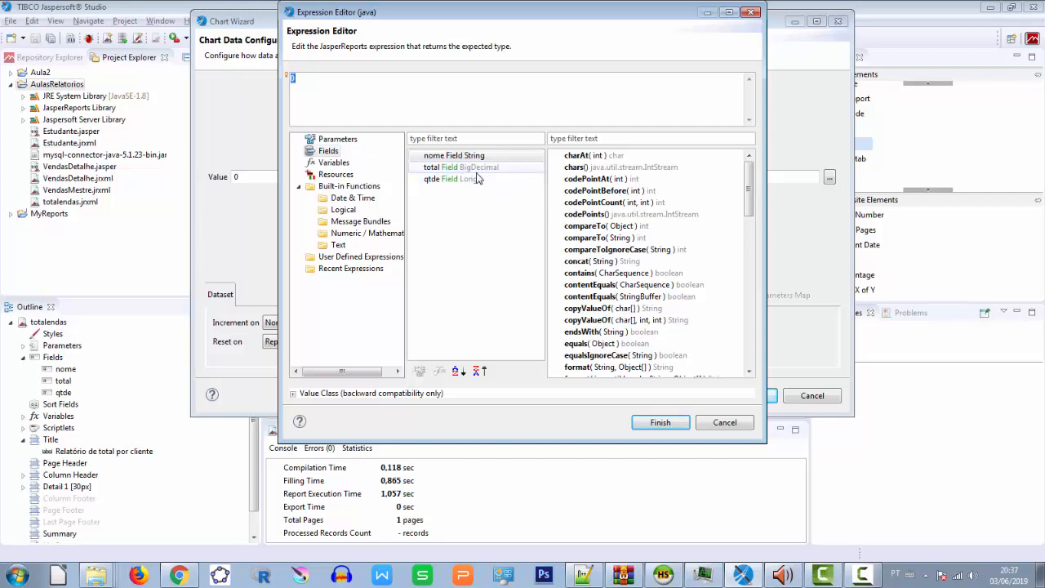
{"action": "double_click", "coordinate": [431, 168]}
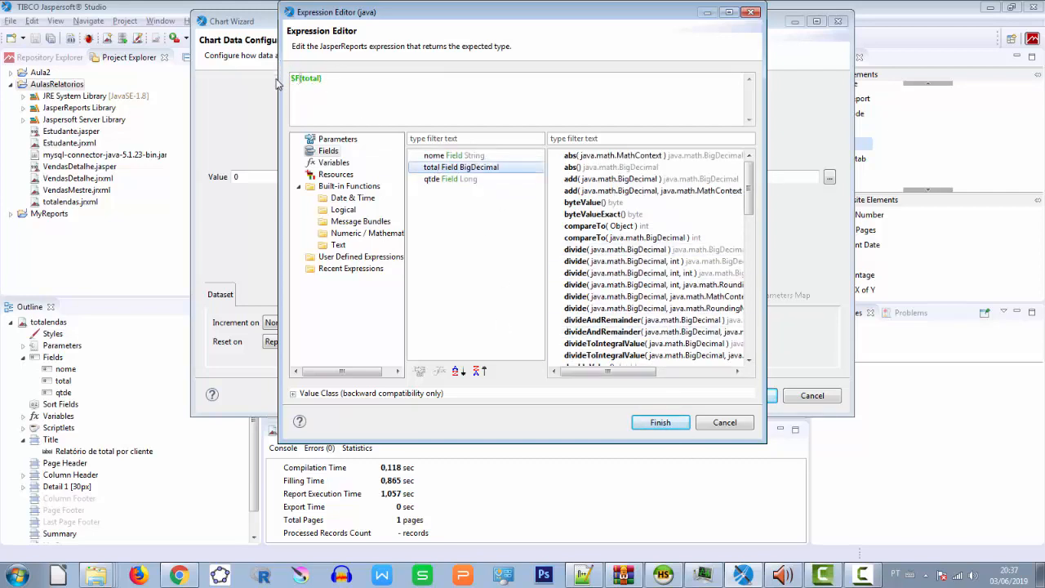
{"action": "left_click", "coordinate": [660, 422]}
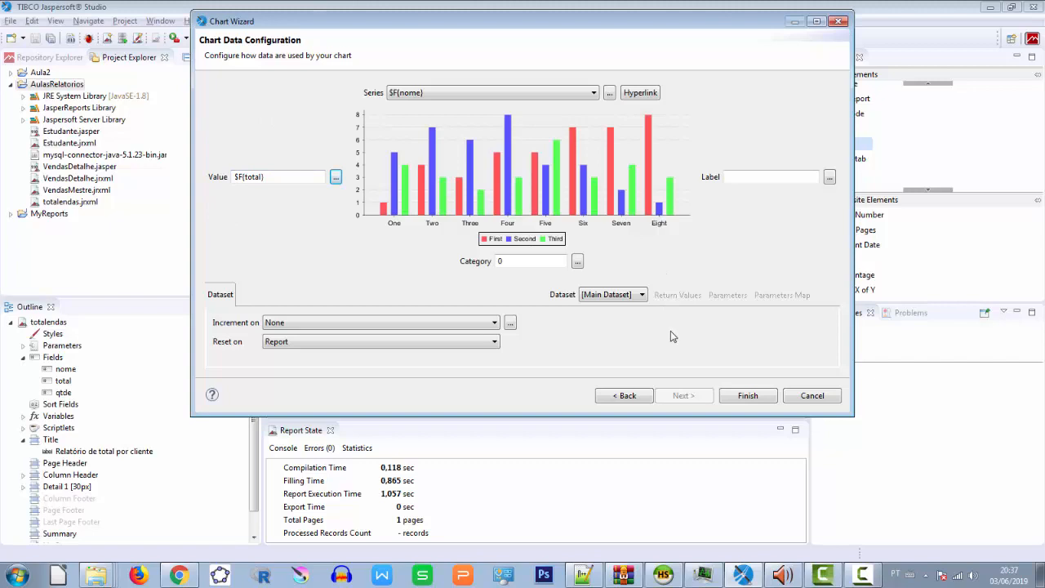
{"action": "left_click", "coordinate": [746, 397]}
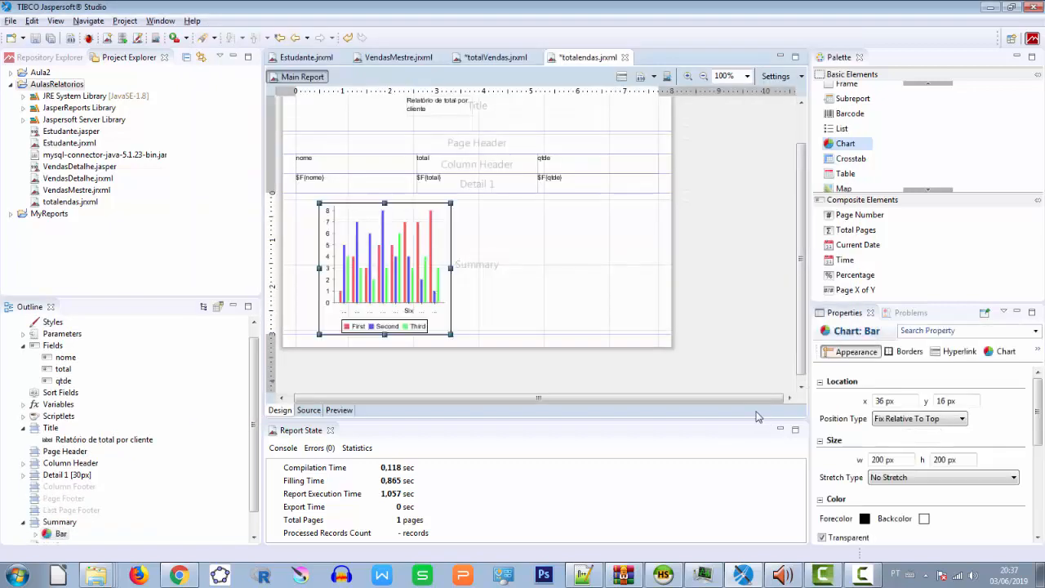
Step: Widen the bar chart to about 509 px and check it in the report preview, returning to the design view
{"action": "left_click_drag", "start_coordinate": [448, 268], "coordinate": [653, 268]}
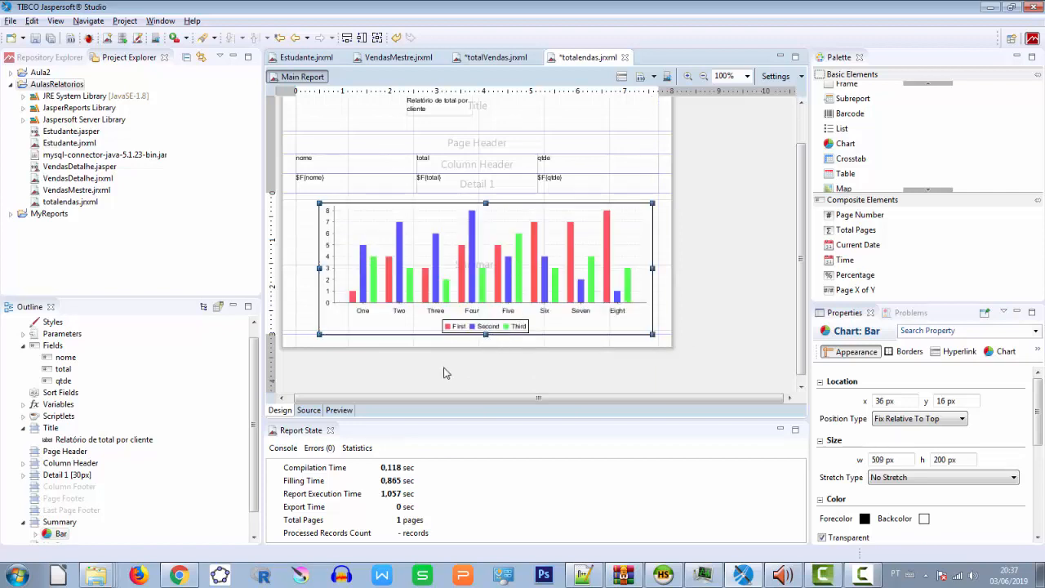
{"action": "left_click", "coordinate": [339, 410]}
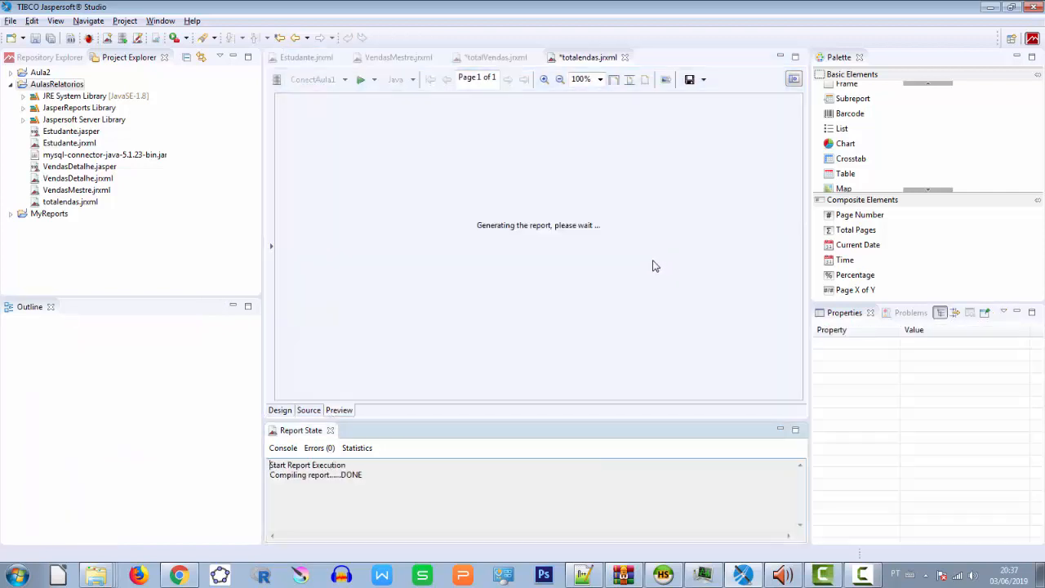
{"action": "scroll", "coordinate": [653, 269], "scroll_direction": "down", "scroll_amount": 5}
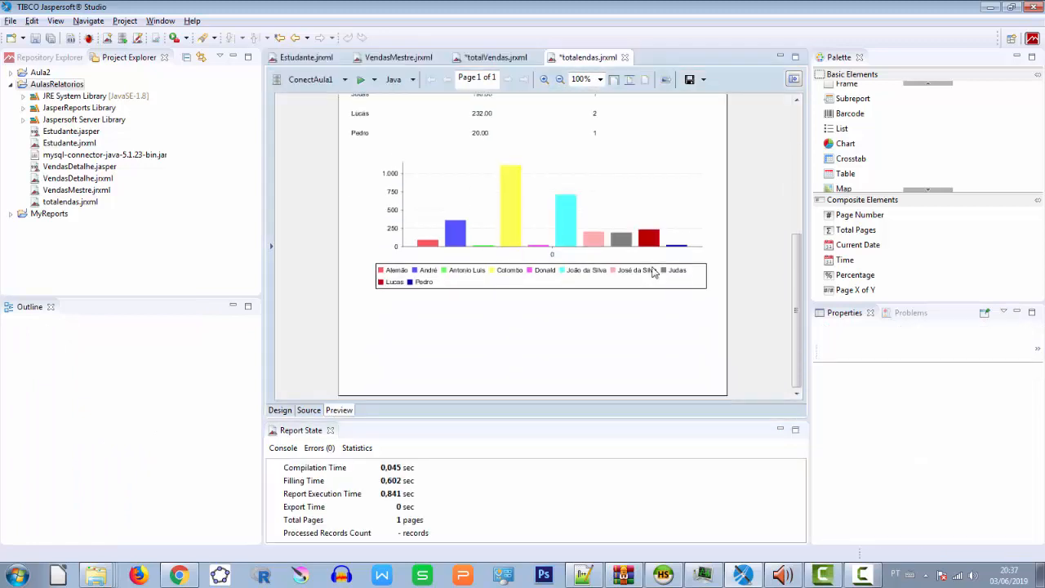
{"action": "scroll", "coordinate": [653, 272], "scroll_direction": "up", "scroll_amount": 2}
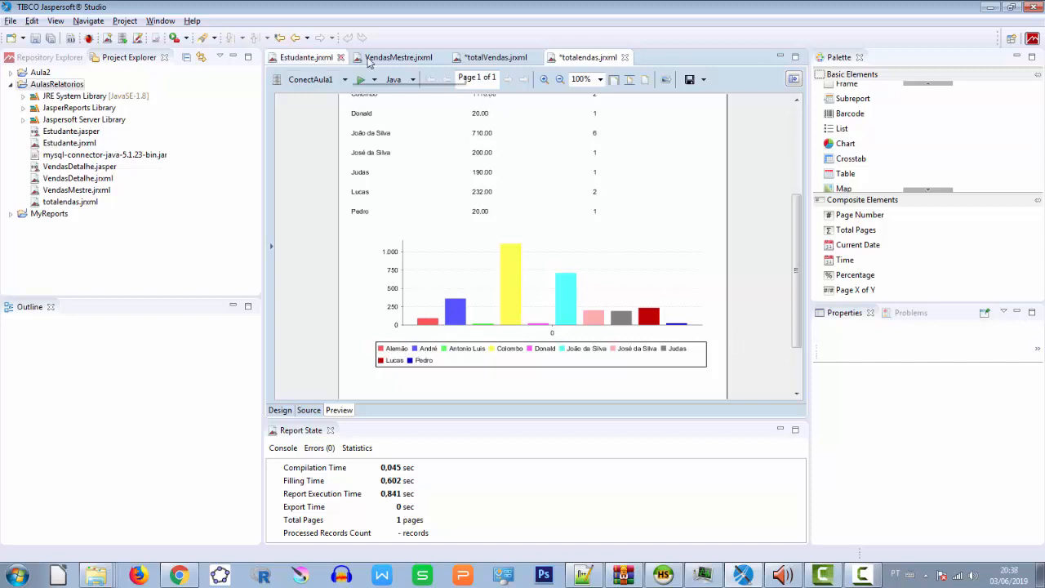
{"action": "left_click", "coordinate": [283, 411]}
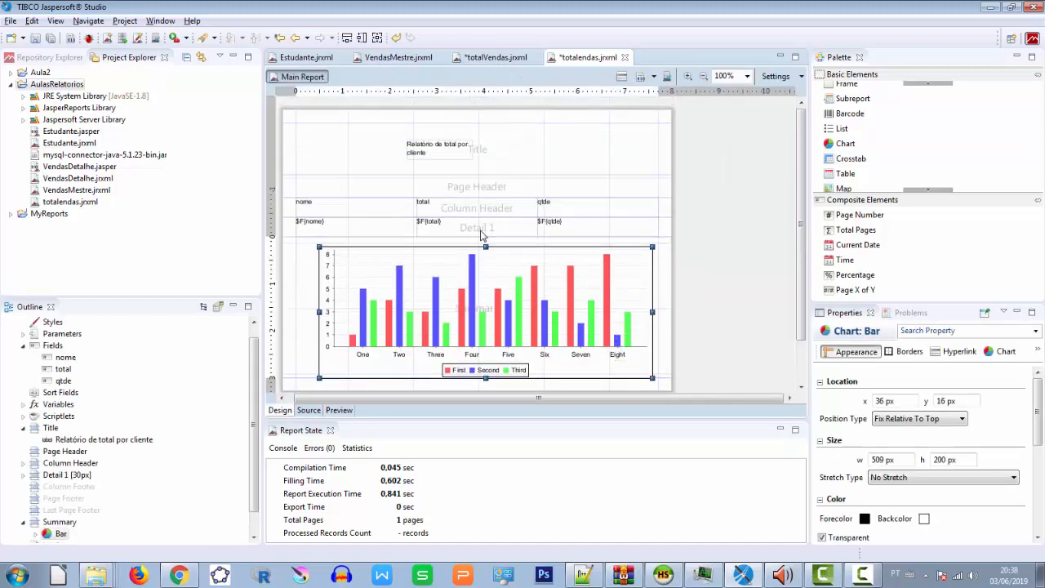
Step: Set the height of all Column Header labels and Detail 1 fields to 15 px and shrink both bands to fit
{"action": "left_click", "coordinate": [376, 212]}
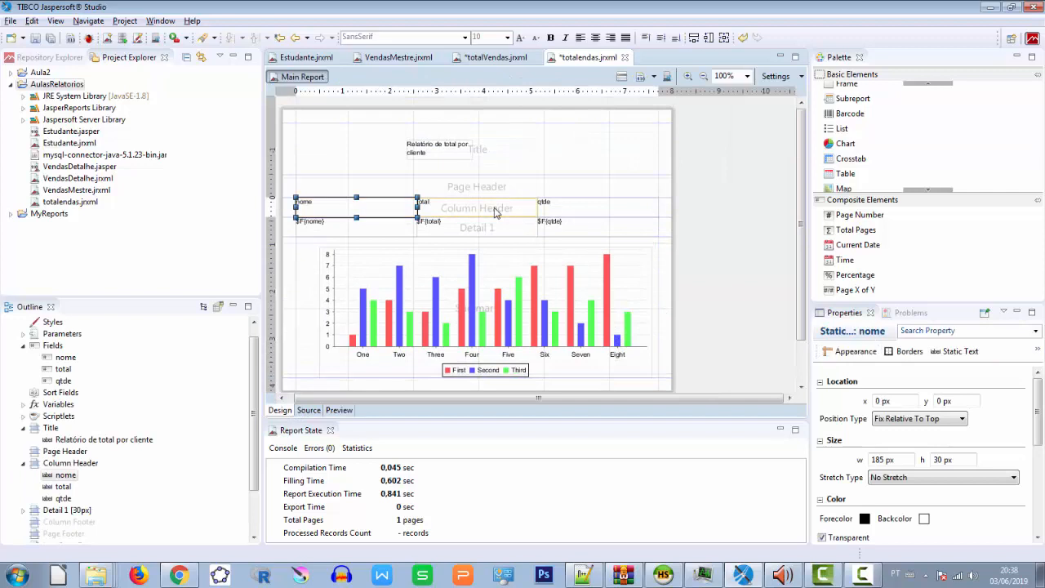
{"action": "left_click", "coordinate": [494, 210], "text": "shift"}
{"action": "left_click", "coordinate": [570, 205], "text": "shift"}
{"action": "left_click", "coordinate": [560, 231], "text": "shift"}
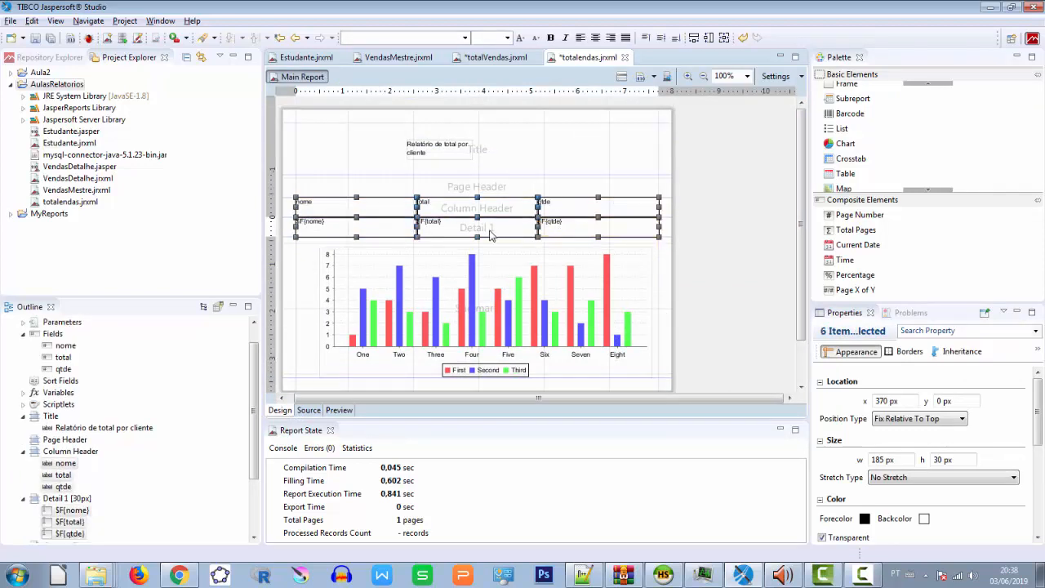
{"action": "left_click", "coordinate": [964, 462]}
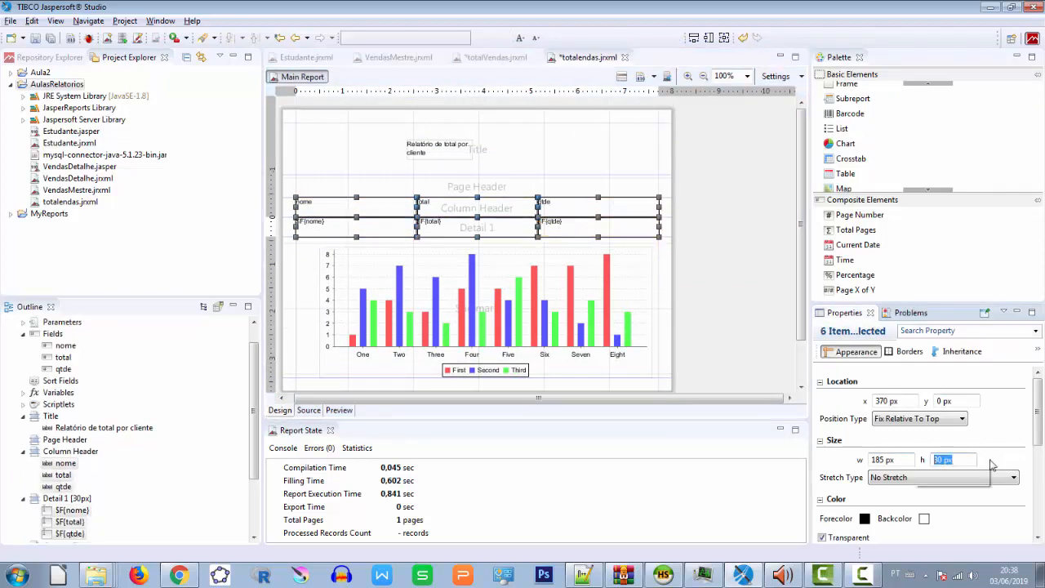
{"action": "type", "text": "15"}
{"action": "key", "text": "Tab"}
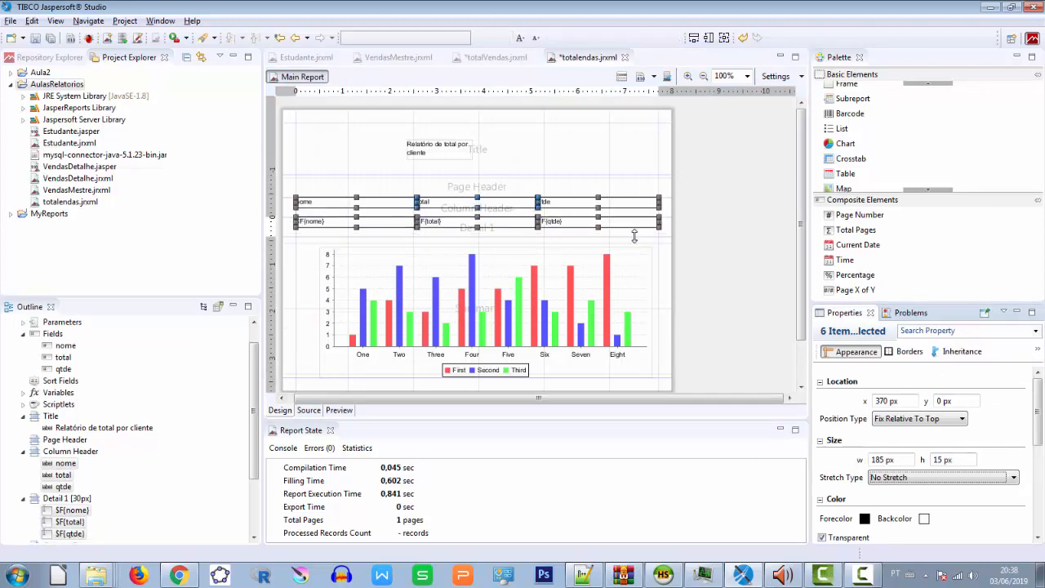
{"action": "left_click_drag", "start_coordinate": [634, 236], "coordinate": [663, 214]}
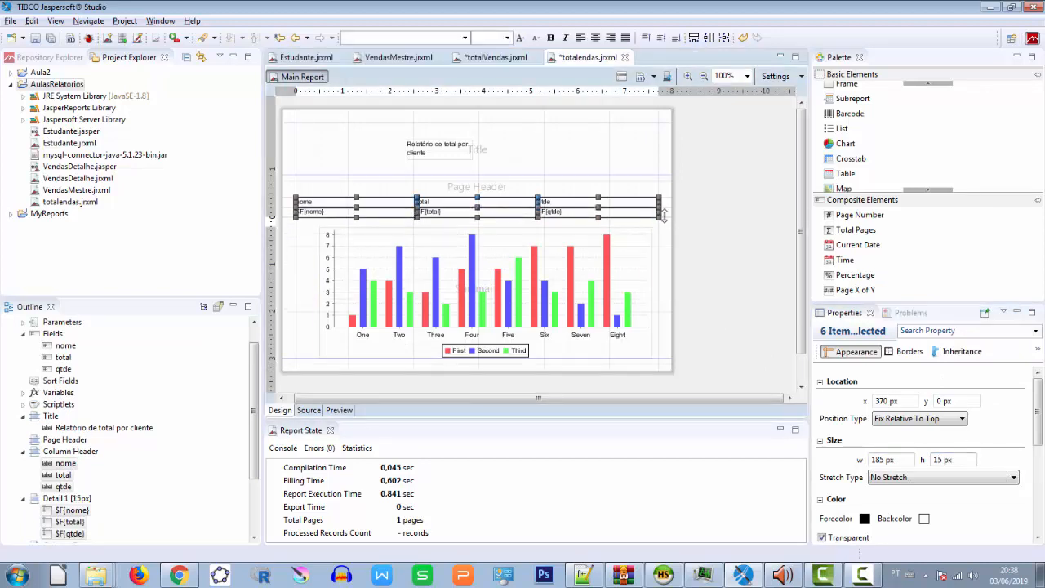
Step: Delete the Page Header band and reduce the height of the Title band
{"action": "left_click", "coordinate": [500, 186]}
{"action": "key", "text": "Delete"}
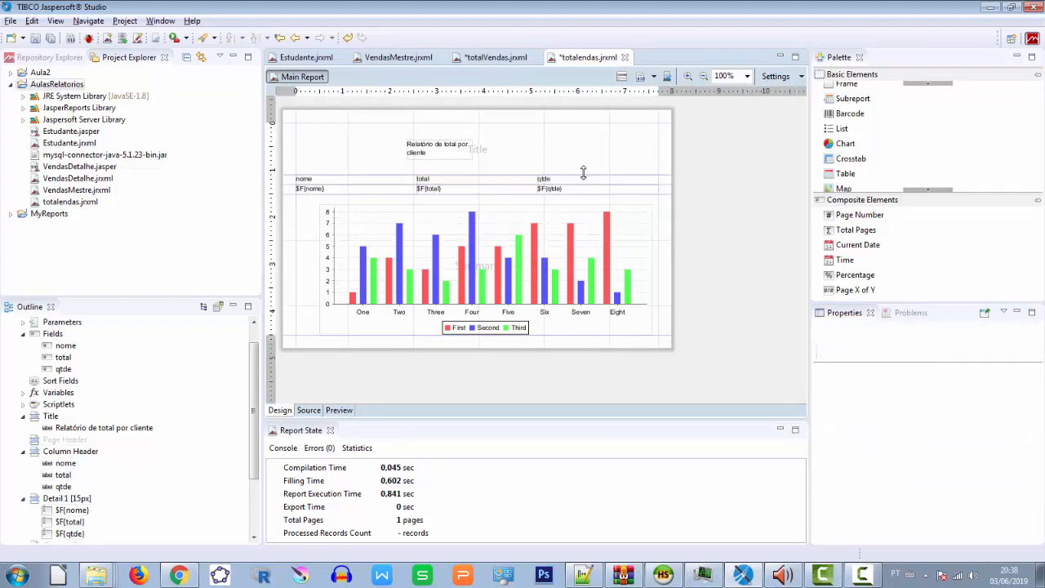
{"action": "left_click_drag", "start_coordinate": [582, 173], "coordinate": [583, 158]}
Step: Move the title text to about x 220 px, y 0 px and shrink the Title band further around it
{"action": "left_click", "coordinate": [470, 141]}
{"action": "left_click_drag", "start_coordinate": [470, 141], "coordinate": [511, 120]}
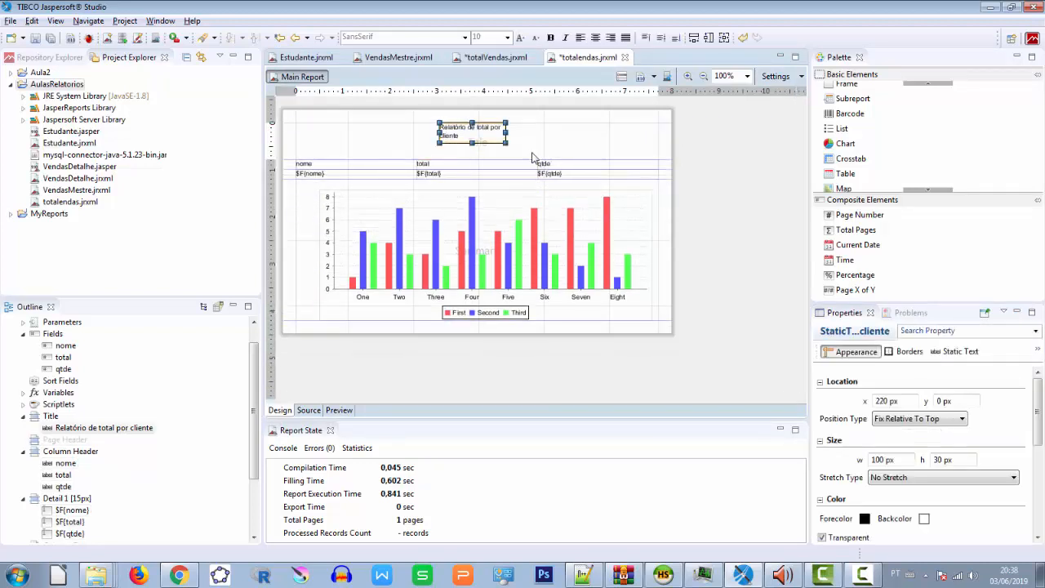
{"action": "left_click_drag", "start_coordinate": [547, 157], "coordinate": [547, 147]}
{"action": "left_click", "coordinate": [732, 217]}
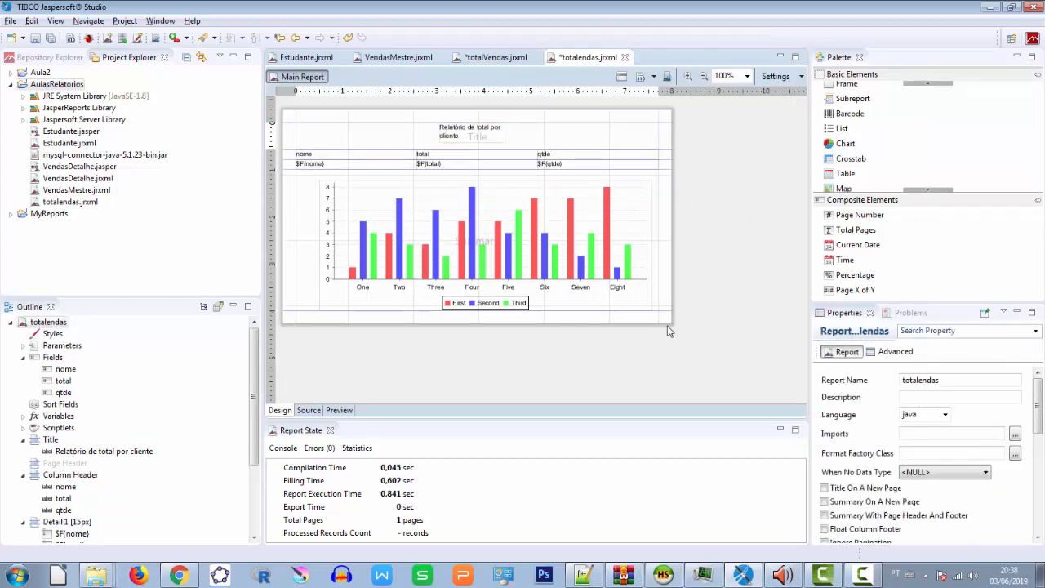
Step: Extend the Summary band downward and stretch the bar chart to a height of about 323 px
{"action": "left_click", "coordinate": [628, 298]}
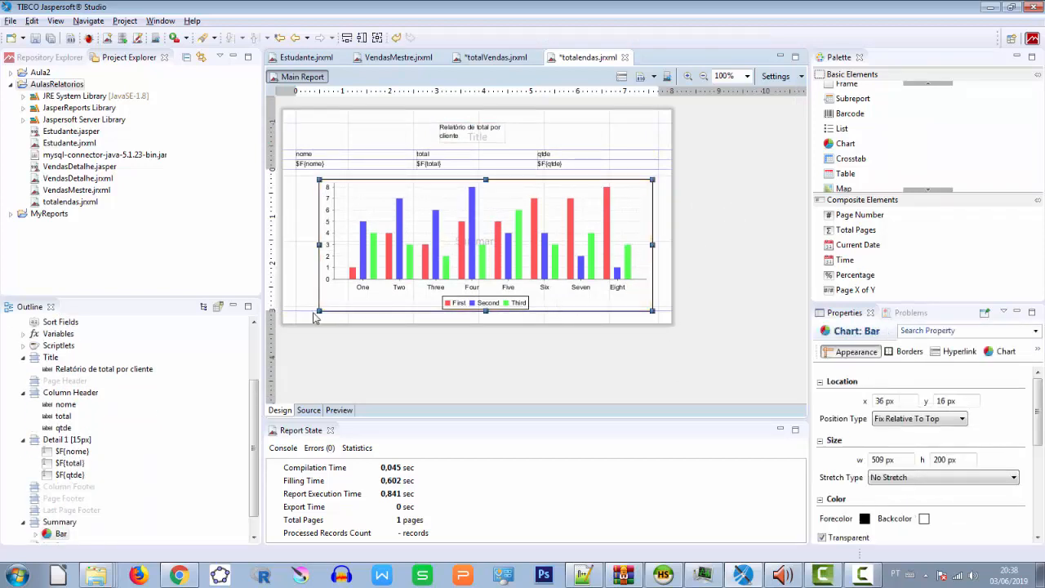
{"action": "left_click_drag", "start_coordinate": [306, 308], "coordinate": [329, 371]}
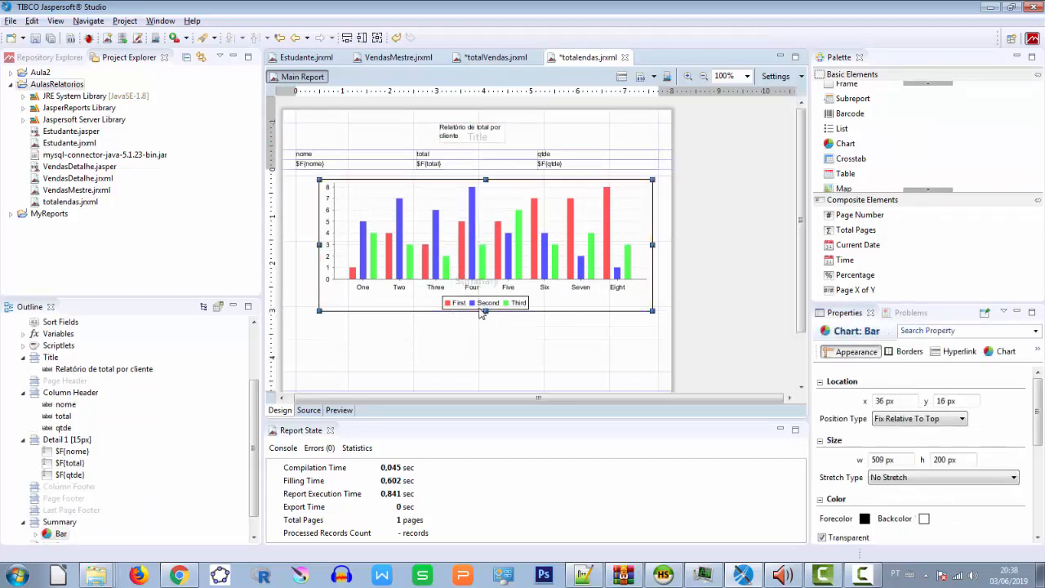
{"action": "left_click_drag", "start_coordinate": [485, 311], "coordinate": [486, 390]}
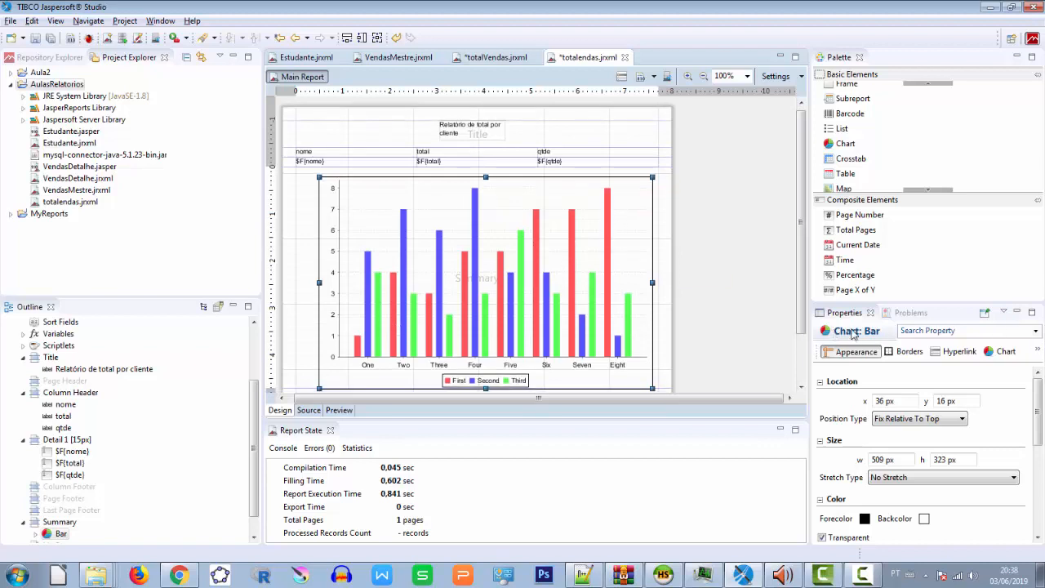
Step: Find the bar chart's Series Colors property and open its colour list for editing
{"action": "left_click", "coordinate": [1035, 332]}
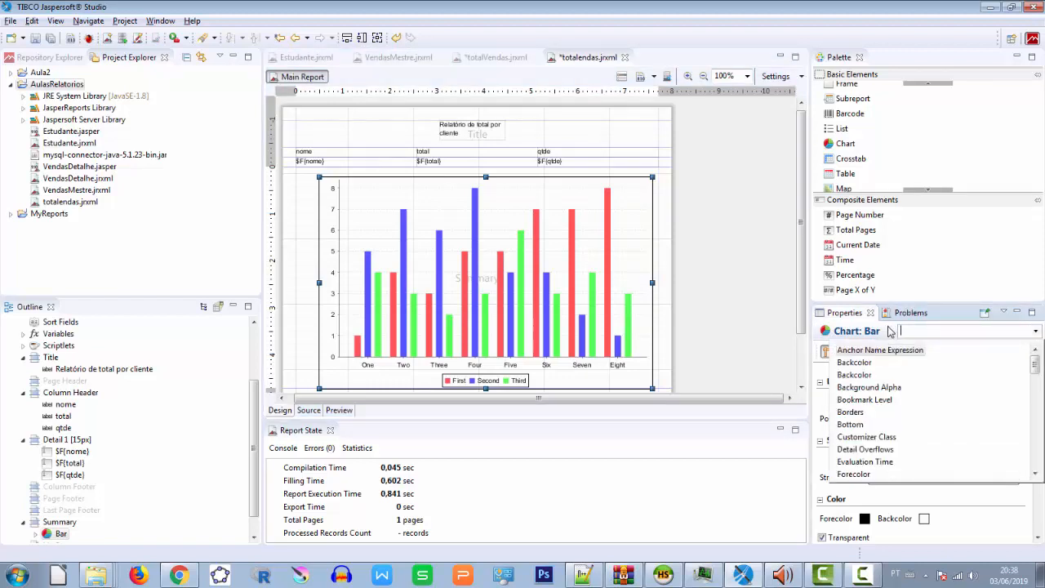
{"action": "left_click", "coordinate": [1036, 374]}
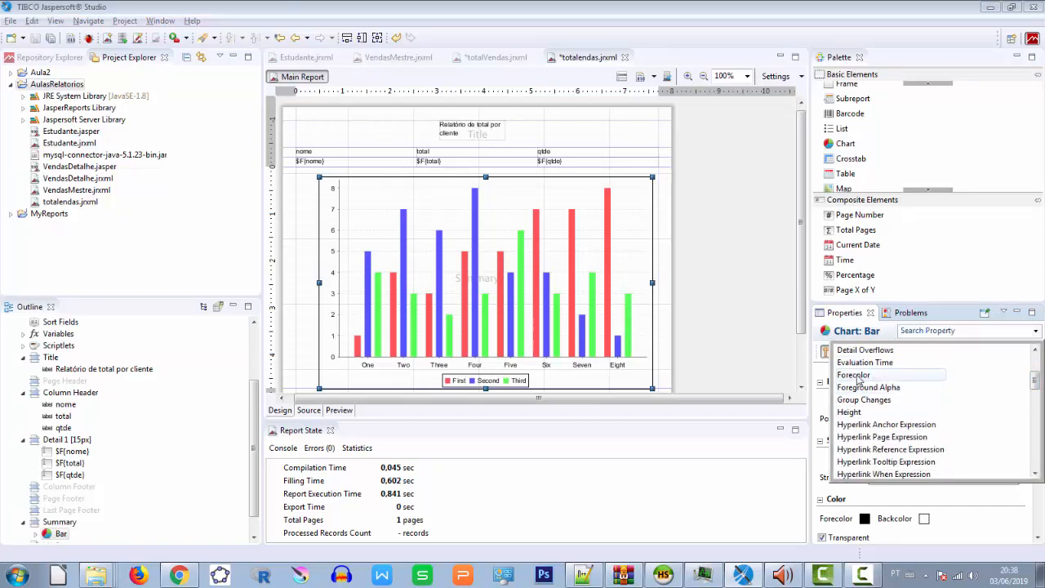
{"action": "left_click_drag", "start_coordinate": [1031, 378], "coordinate": [1034, 438]}
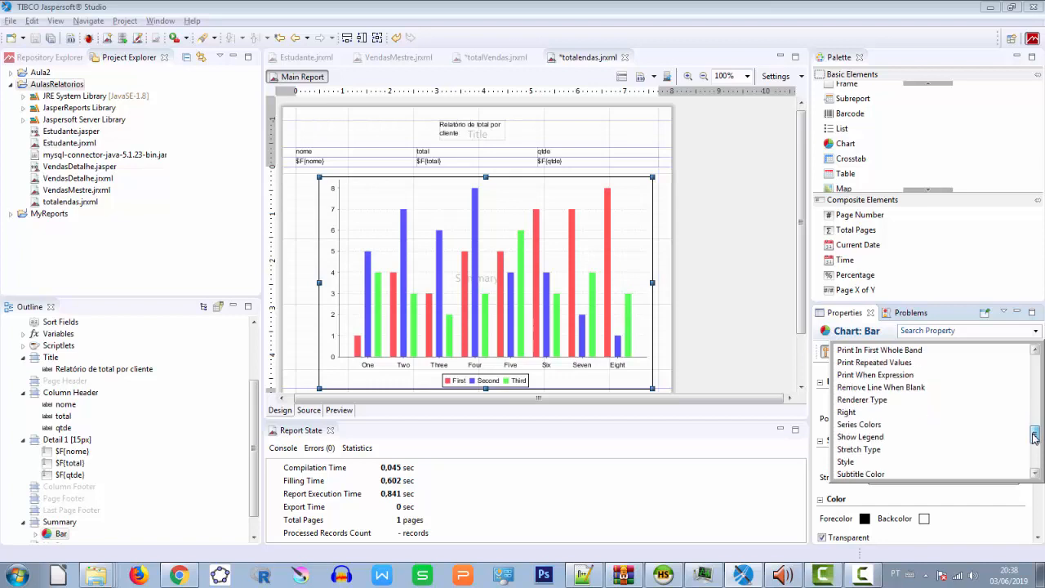
{"action": "left_click", "coordinate": [928, 426]}
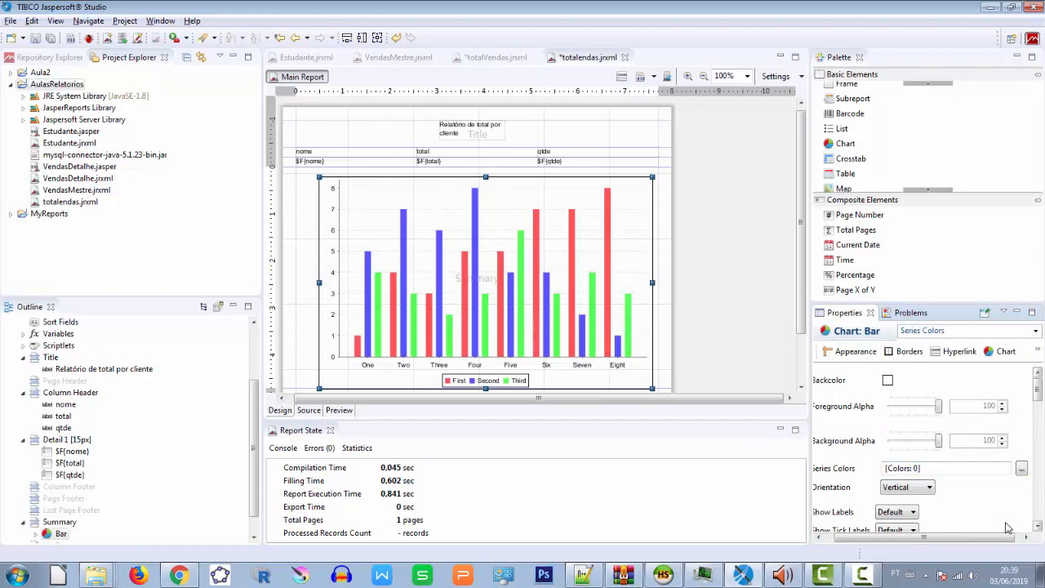
{"action": "left_click_drag", "start_coordinate": [1001, 538], "coordinate": [991, 539]}
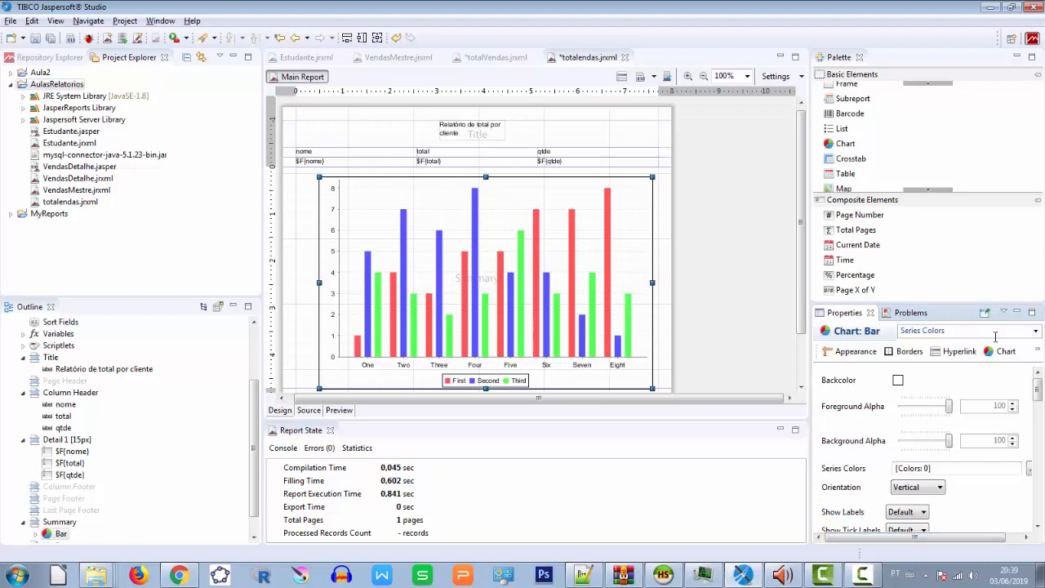
{"action": "scroll", "coordinate": [1039, 393], "scroll_direction": "down", "scroll_amount": 1}
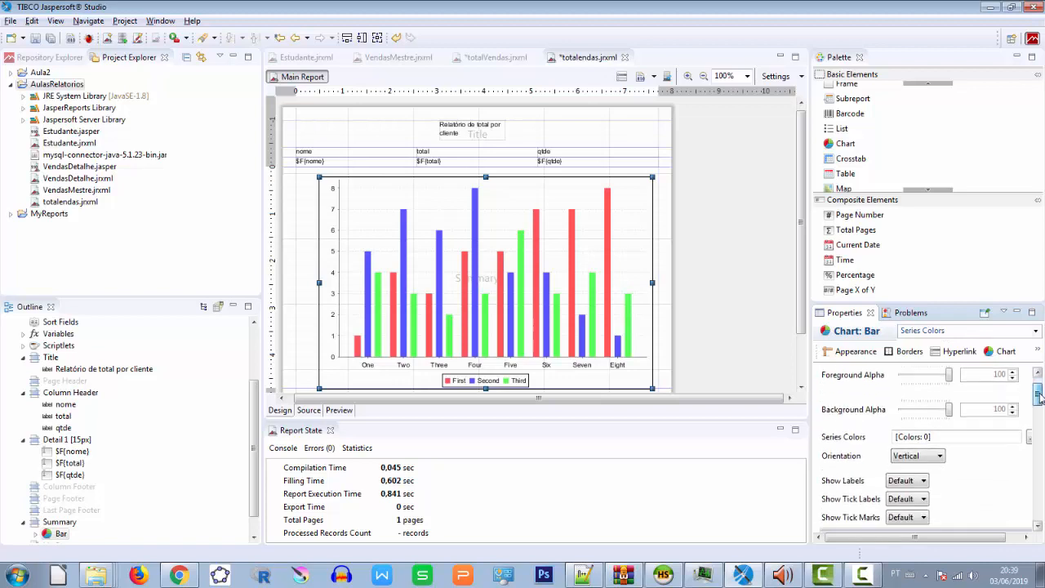
{"action": "left_click", "coordinate": [1029, 438]}
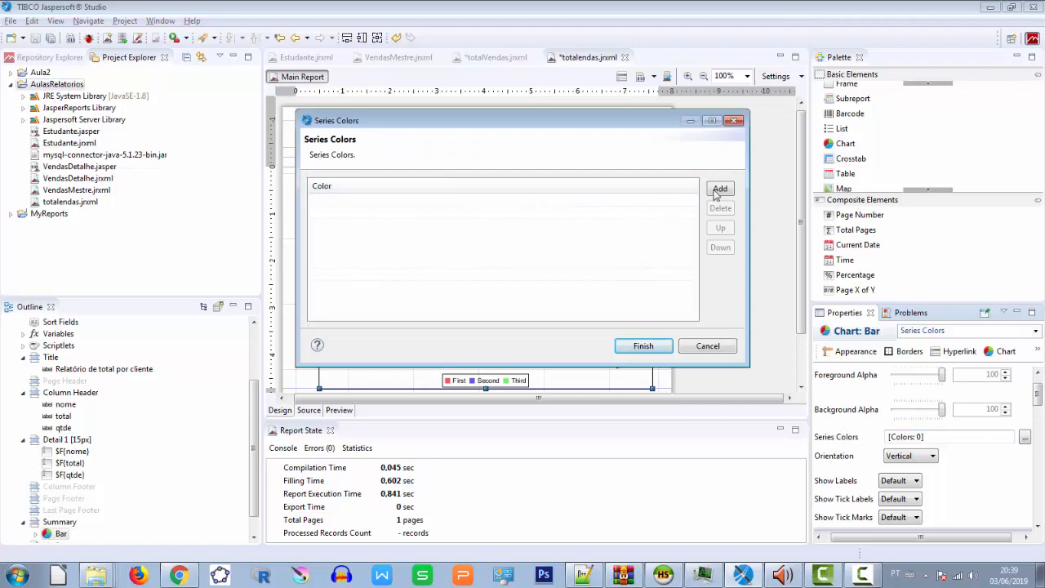
Step: Add ten colours to the chart's series colour list
{"action": "left_click", "coordinate": [719, 190]}
{"action": "left_click", "coordinate": [718, 190]}
{"action": "left_click", "coordinate": [719, 190]}
{"action": "left_click", "coordinate": [719, 190]}
{"action": "left_click", "coordinate": [720, 190]}
{"action": "left_click", "coordinate": [722, 191]}
{"action": "left_click", "coordinate": [722, 192]}
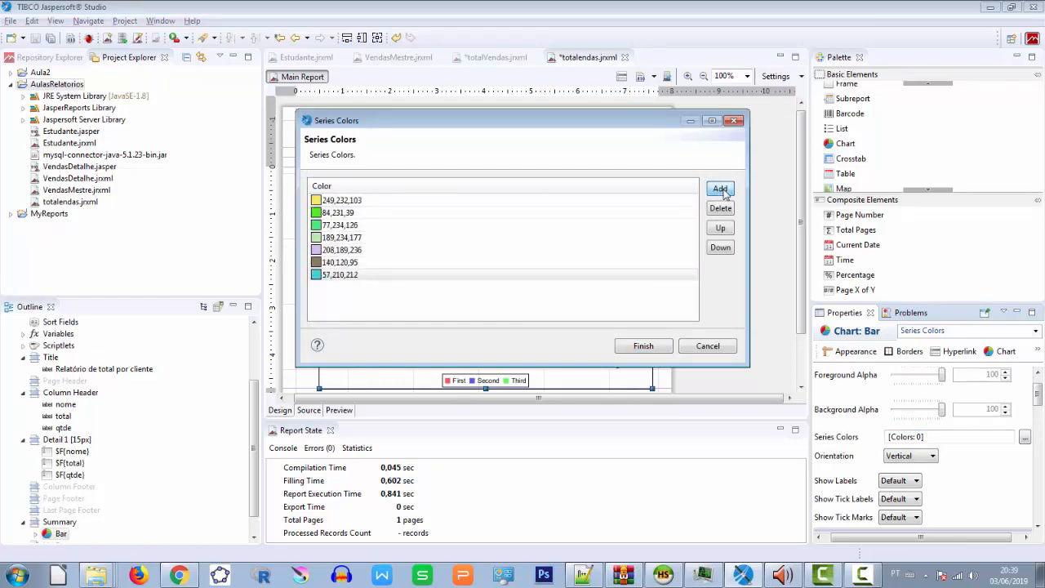
{"action": "left_click", "coordinate": [722, 192]}
{"action": "left_click", "coordinate": [723, 192]}
{"action": "left_click", "coordinate": [723, 192]}
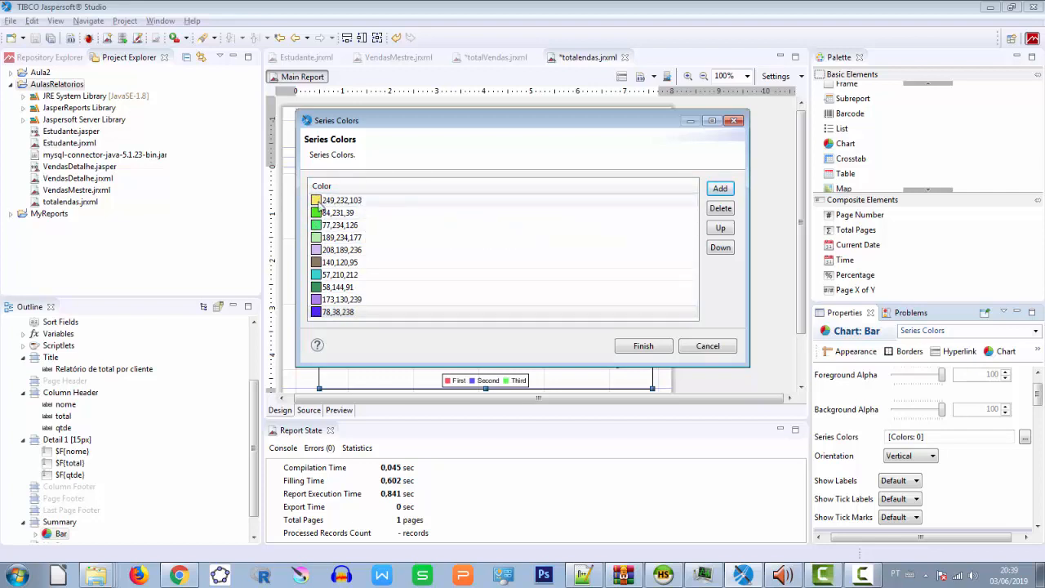
Step: Change the first series colour to a pale green, RGB 212,227,179
{"action": "left_click", "coordinate": [629, 201]}
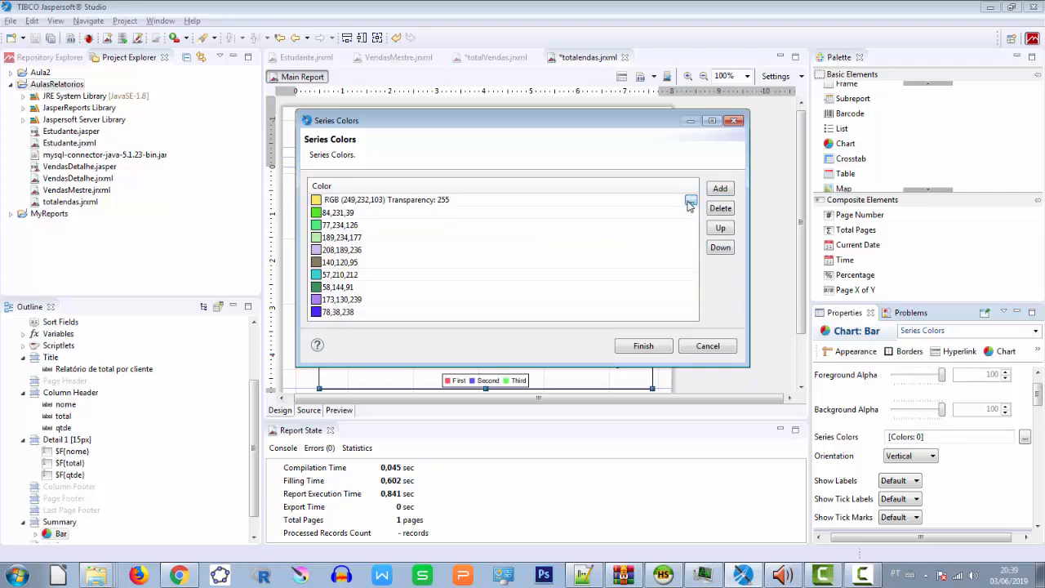
{"action": "left_click", "coordinate": [690, 201]}
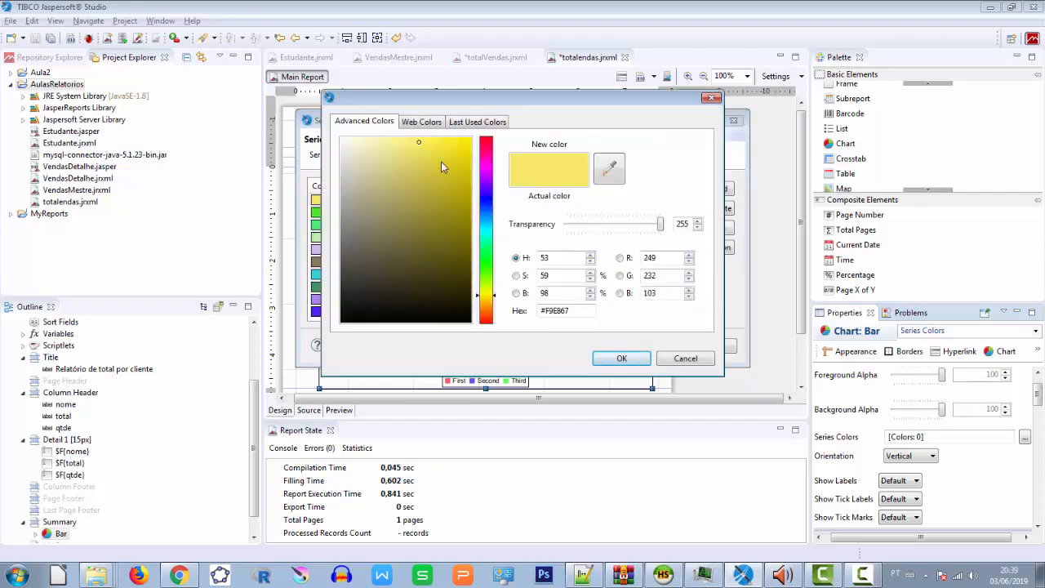
{"action": "left_click", "coordinate": [398, 242]}
{"action": "left_click", "coordinate": [486, 231]}
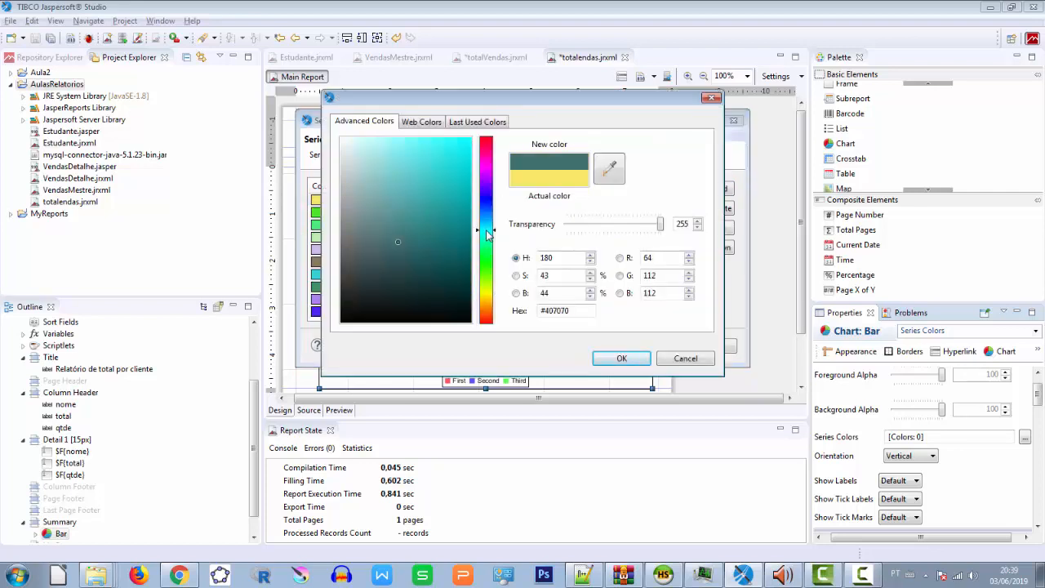
{"action": "mouse_move", "coordinate": [494, 231]}
{"action": "left_mouse_down"}
{"action": "mouse_move", "coordinate": [494, 169]}
{"action": "mouse_move", "coordinate": [500, 212]}
{"action": "left_mouse_up"}
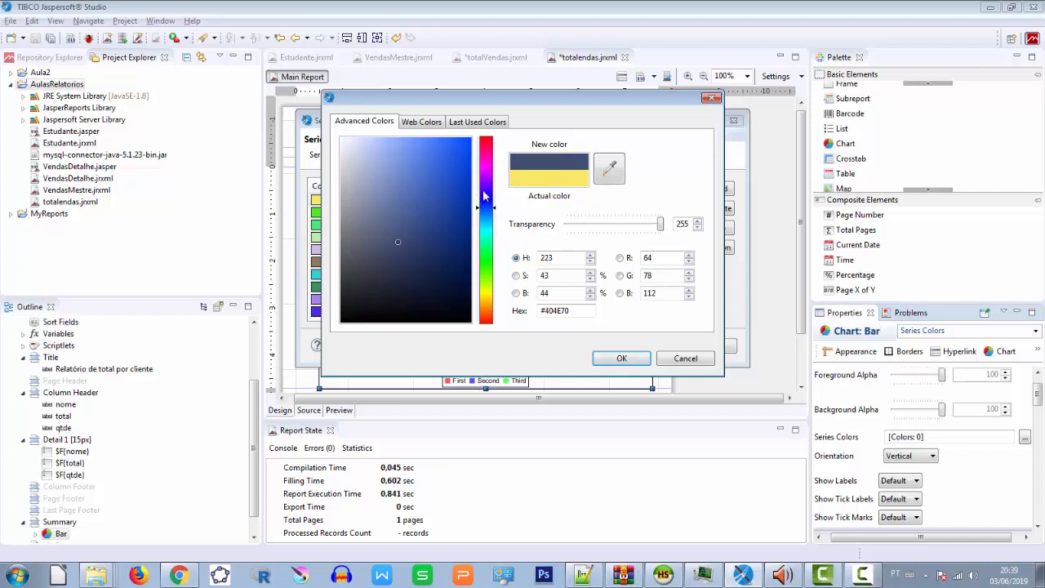
{"action": "mouse_move", "coordinate": [486, 246]}
{"action": "left_mouse_down"}
{"action": "mouse_move", "coordinate": [487, 232]}
{"action": "mouse_move", "coordinate": [492, 288]}
{"action": "left_mouse_up"}
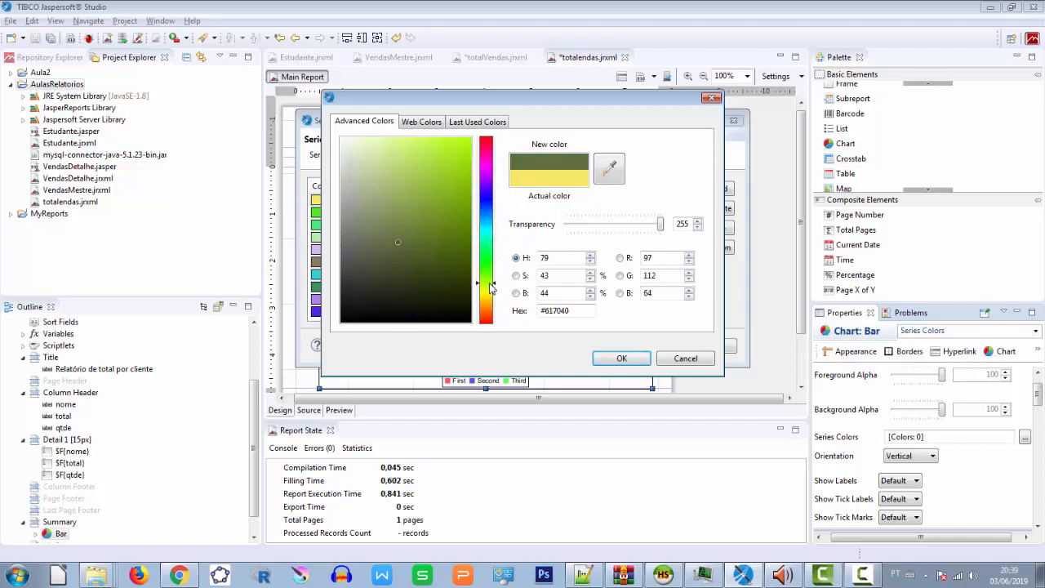
{"action": "mouse_move", "coordinate": [367, 177]}
{"action": "left_mouse_down"}
{"action": "mouse_move", "coordinate": [366, 146]}
{"action": "mouse_move", "coordinate": [368, 161]}
{"action": "left_mouse_up"}
{"action": "left_click", "coordinate": [619, 359]}
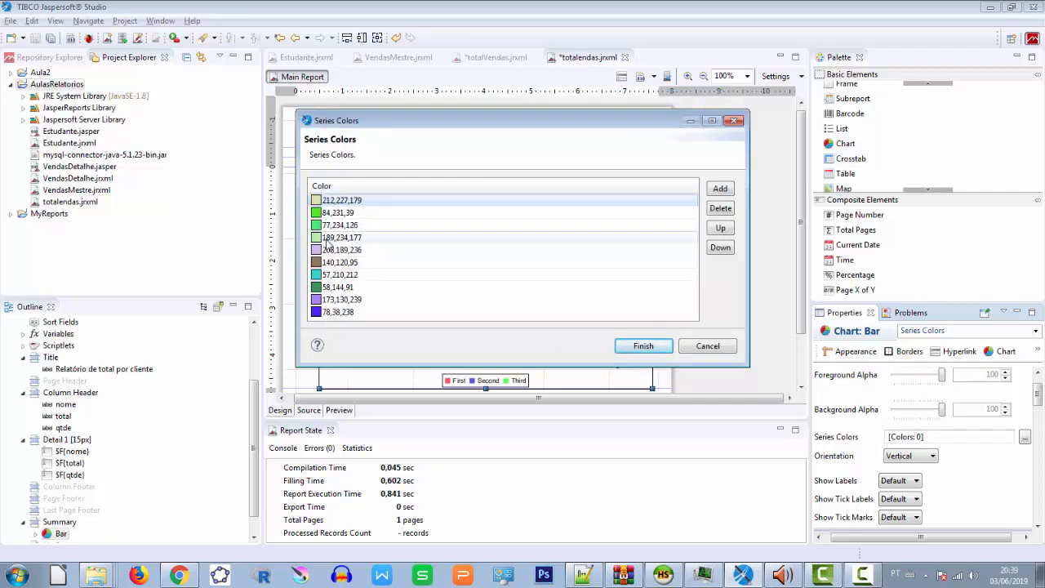
Step: Change the fourth series colour to a muted green, RGB 146,194,136
{"action": "left_click", "coordinate": [688, 240]}
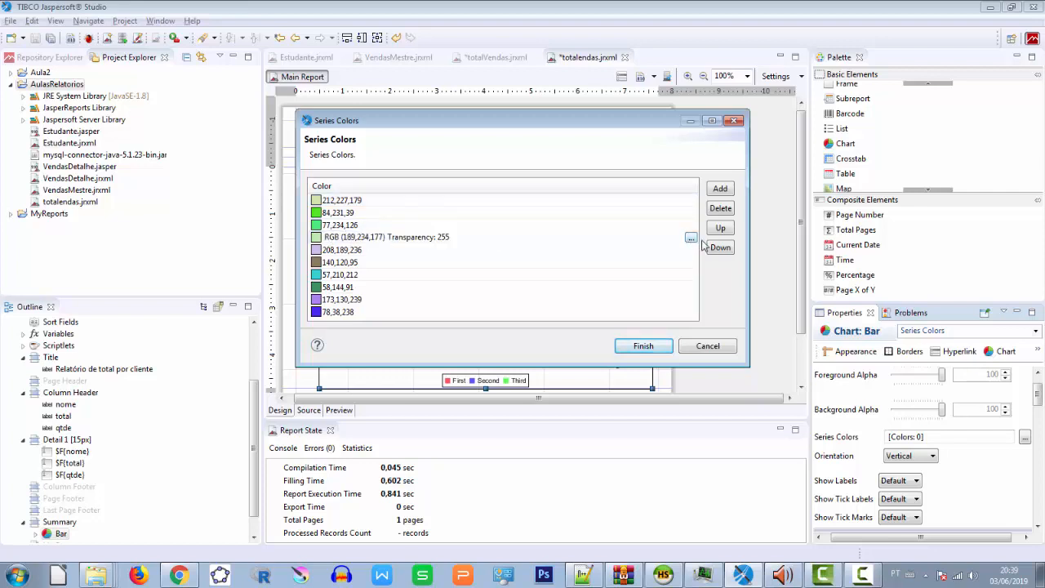
{"action": "left_click", "coordinate": [689, 239]}
{"action": "left_click_drag", "start_coordinate": [402, 196], "coordinate": [379, 182]}
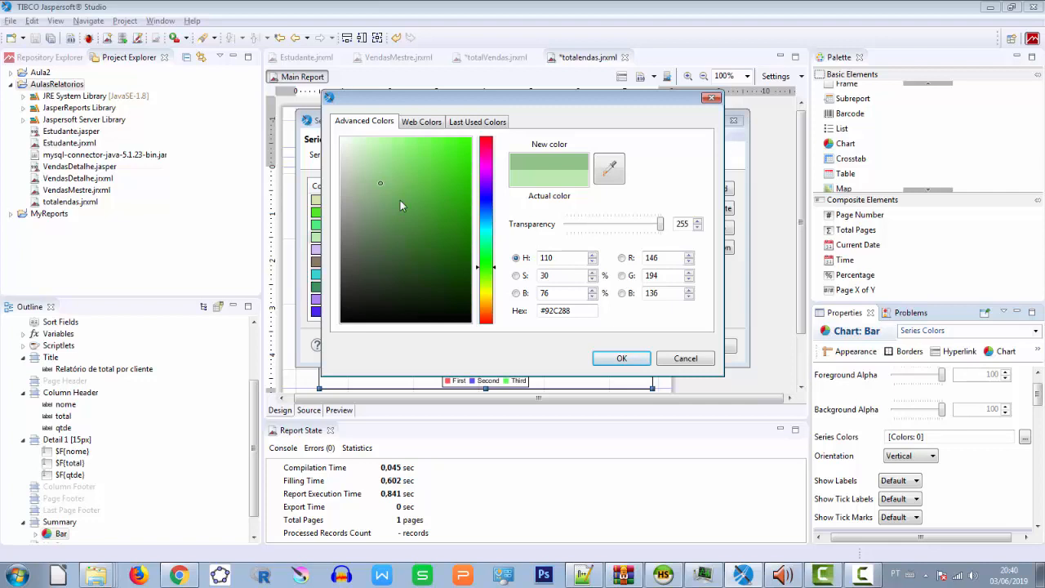
{"action": "left_click", "coordinate": [619, 358]}
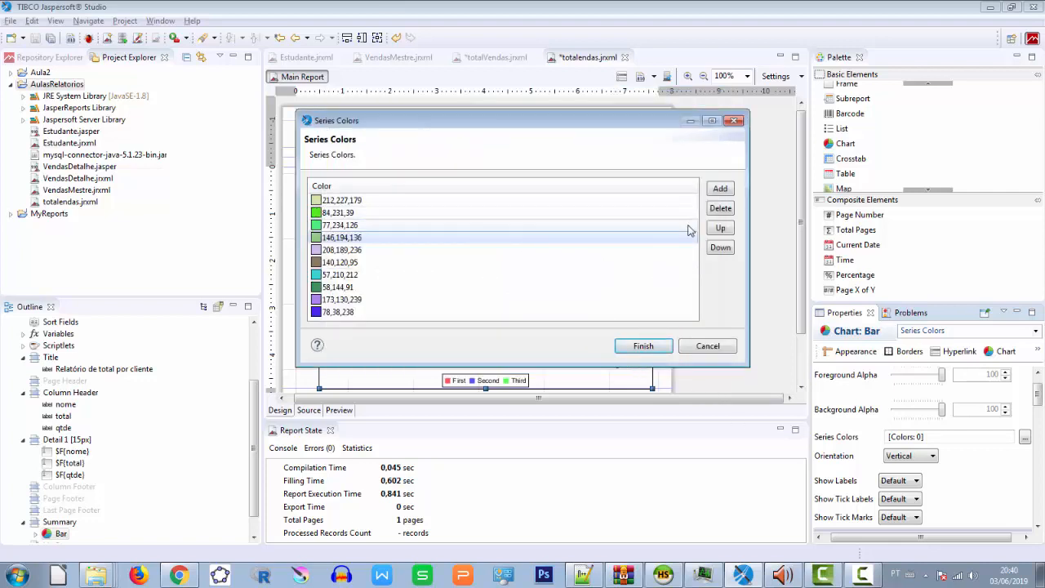
Step: Change the second series colour to orange, RGB 232,149,39, apply the colour list and check the chart in the report preview, returning to the design view
{"action": "double_click", "coordinate": [691, 213]}
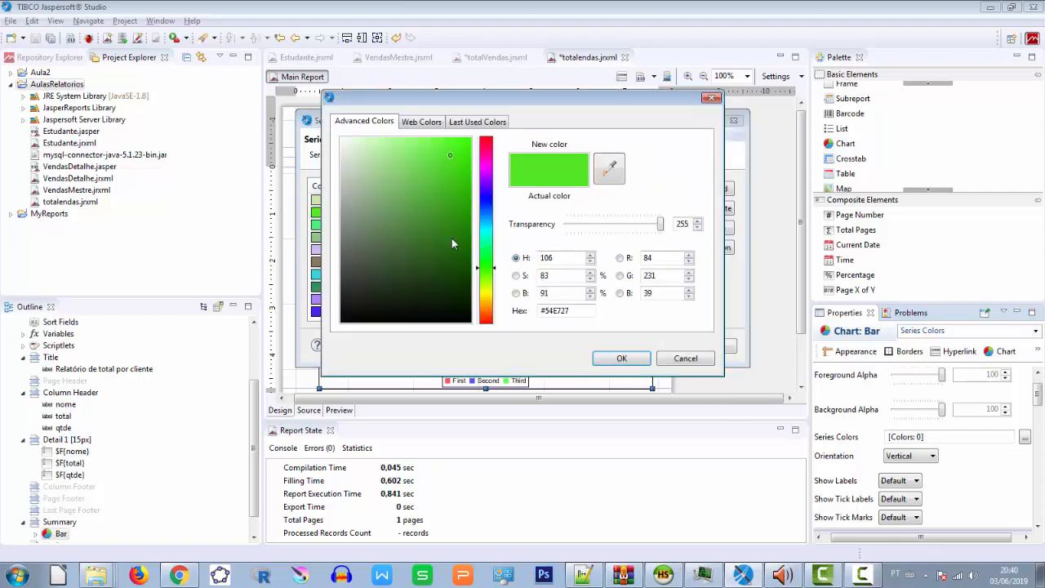
{"action": "left_click_drag", "start_coordinate": [488, 293], "coordinate": [489, 310]}
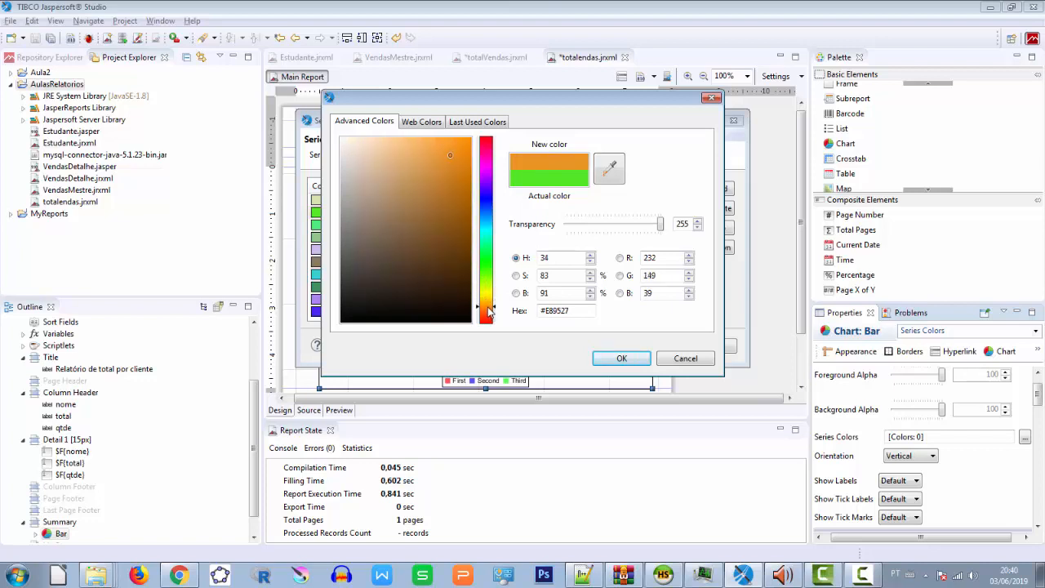
{"action": "left_click", "coordinate": [622, 357]}
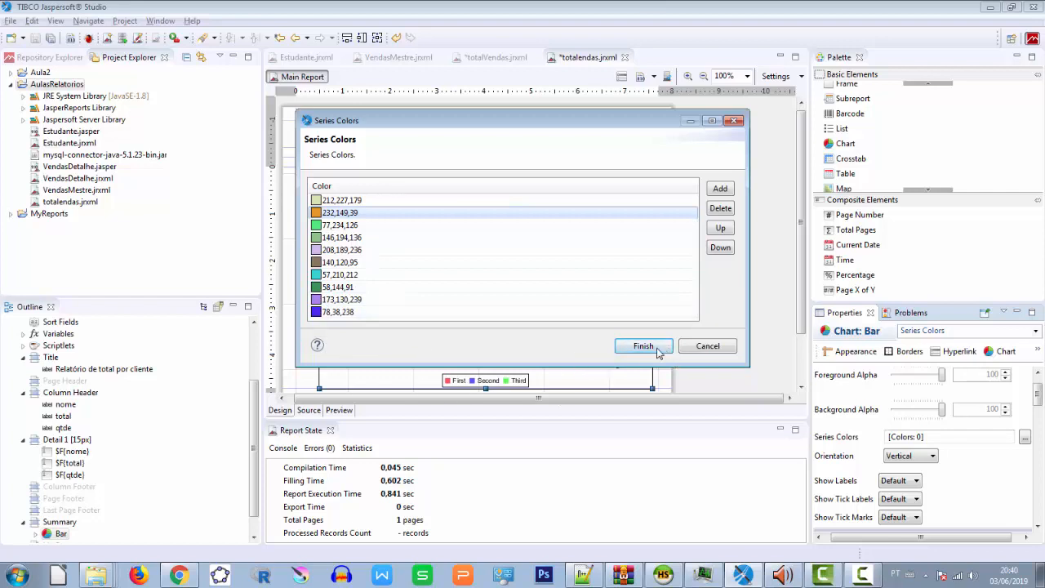
{"action": "left_click", "coordinate": [643, 346]}
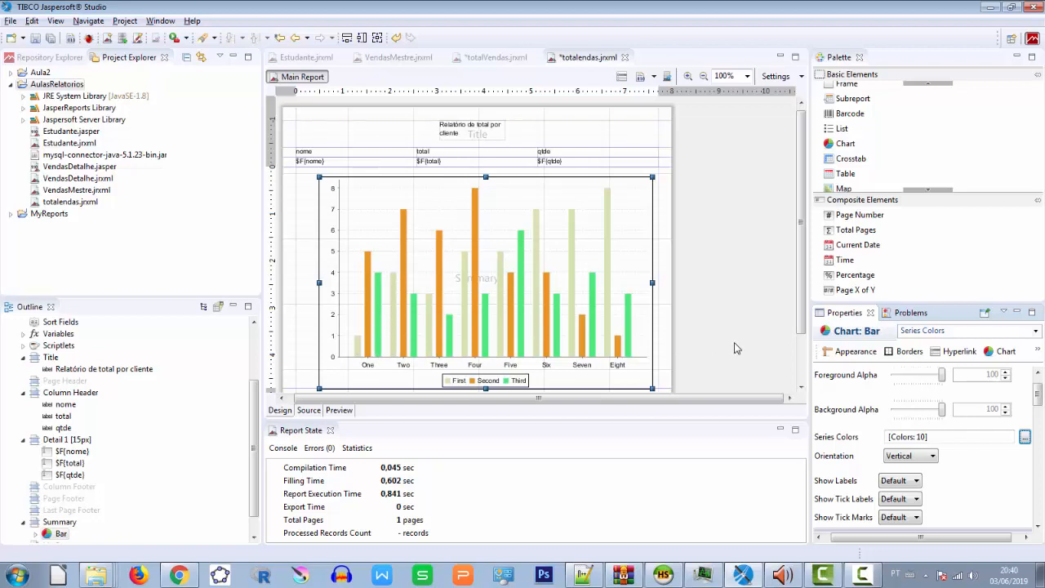
{"action": "left_click", "coordinate": [340, 411]}
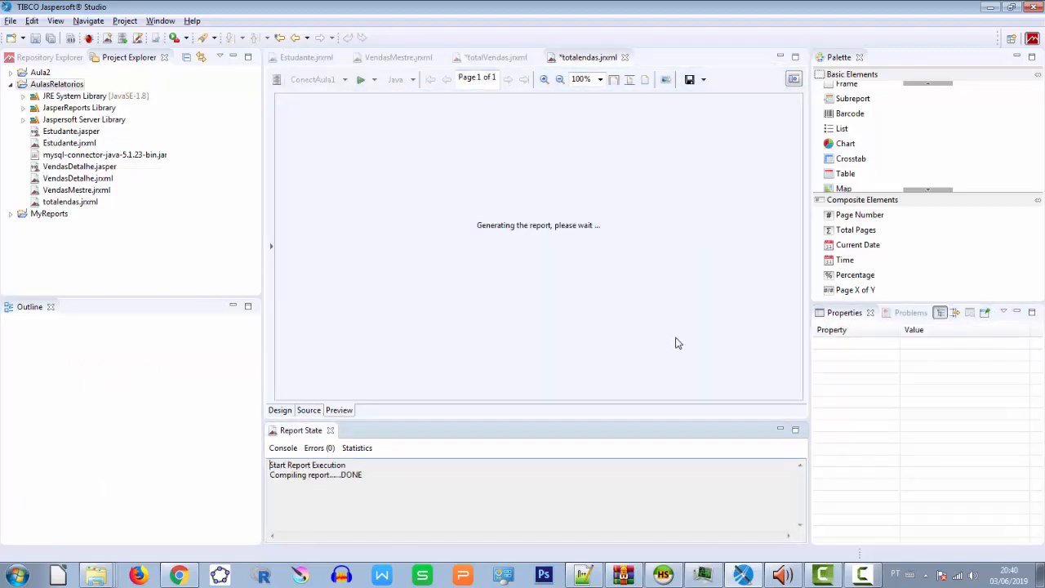
{"action": "left_click_drag", "start_coordinate": [791, 225], "coordinate": [800, 282]}
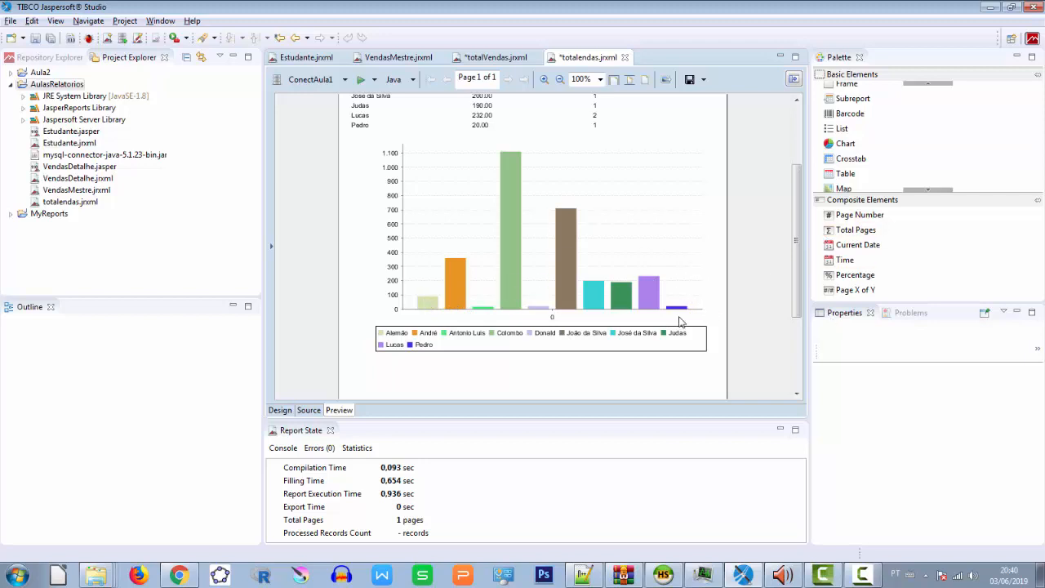
{"action": "left_click", "coordinate": [280, 411]}
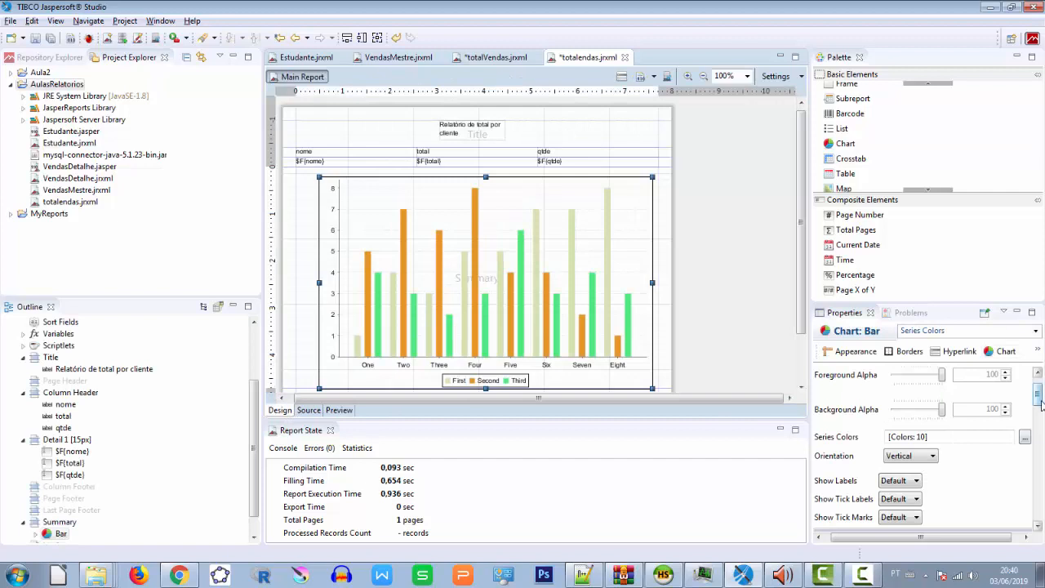
Step: Set the bar chart's Show Labels option to True and check the bar labels in the report preview
{"action": "scroll", "coordinate": [1041, 406], "scroll_direction": "down", "scroll_amount": 2}
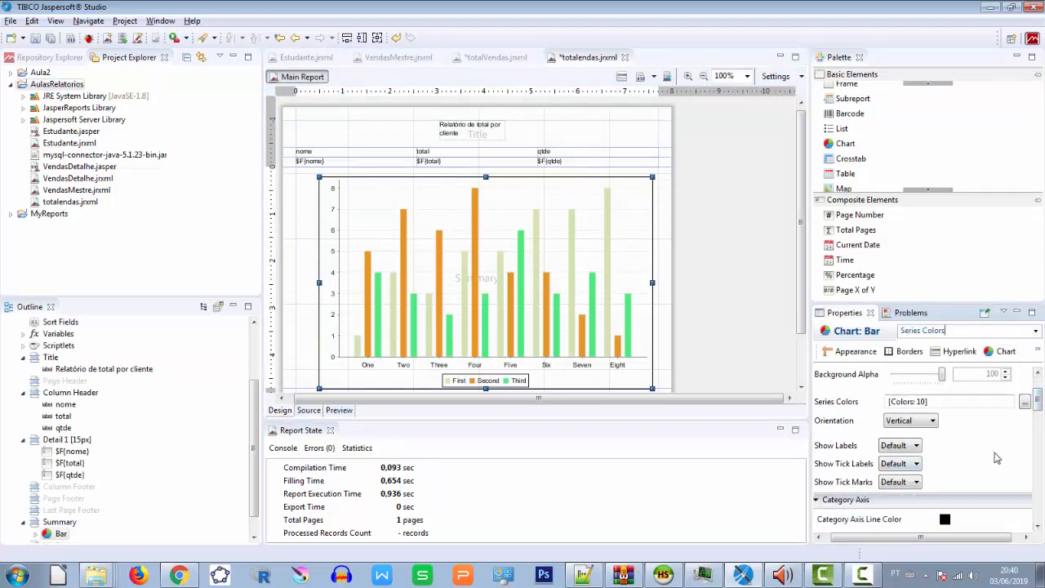
{"action": "left_click", "coordinate": [917, 447]}
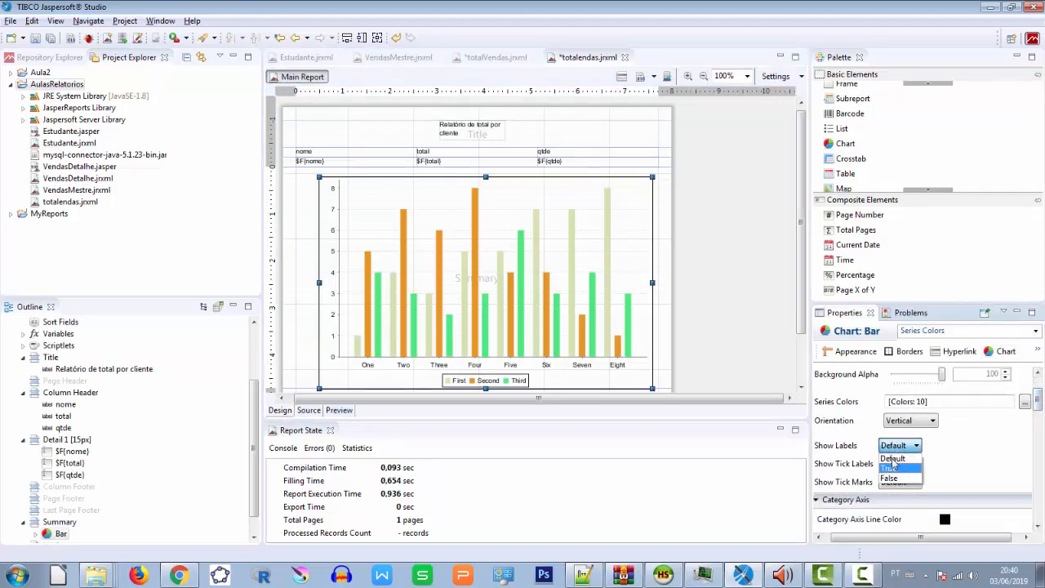
{"action": "left_click", "coordinate": [893, 469]}
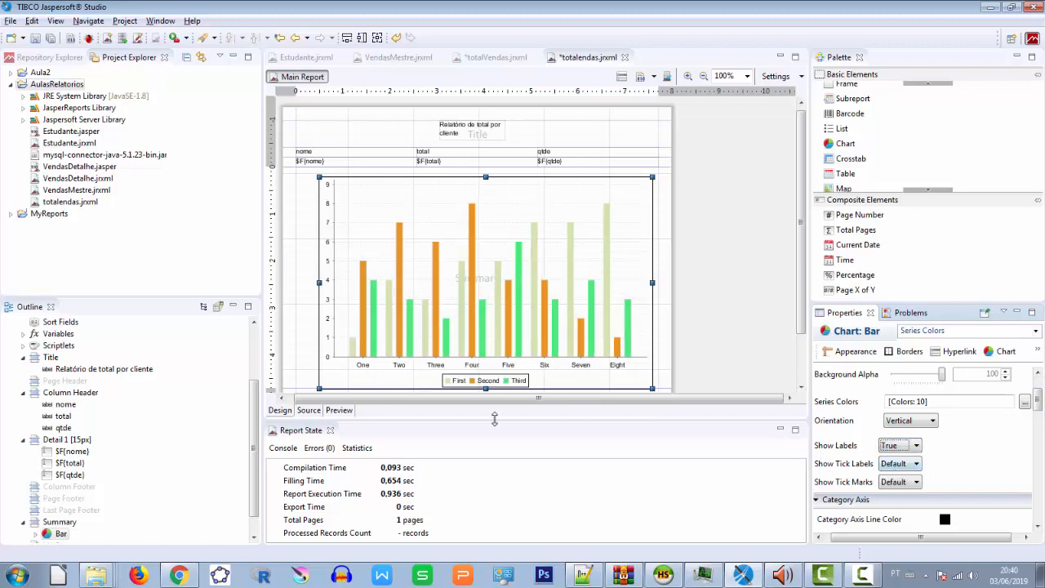
{"action": "left_click", "coordinate": [339, 410]}
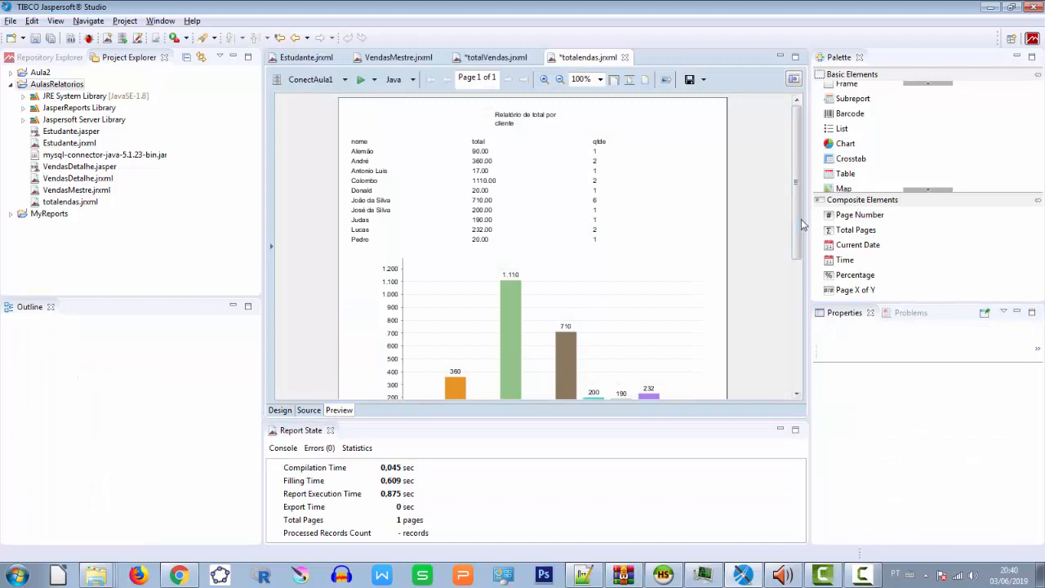
{"action": "left_click_drag", "start_coordinate": [798, 218], "coordinate": [801, 255]}
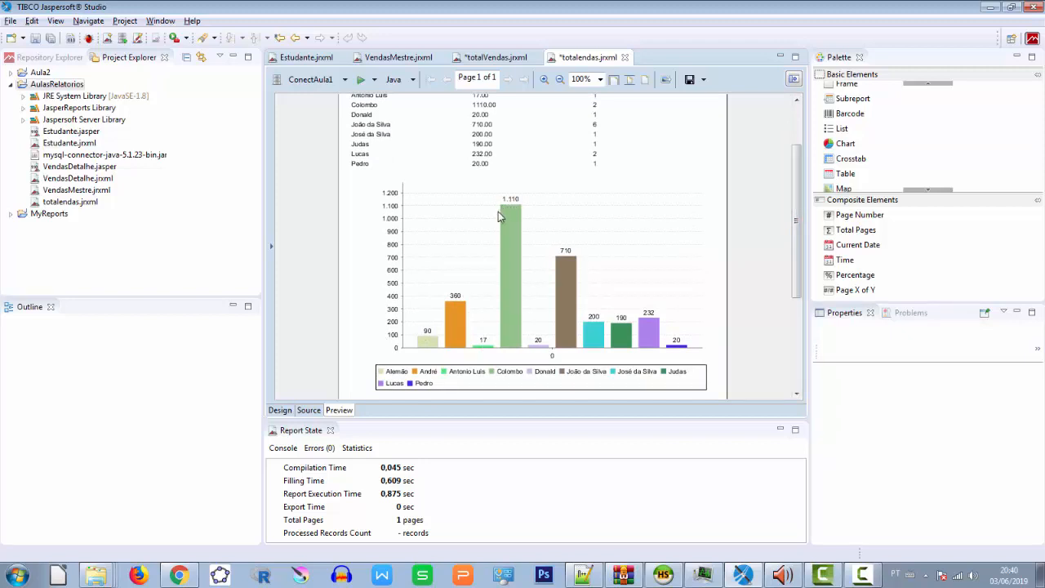
{"action": "scroll", "coordinate": [498, 205], "scroll_direction": "up", "scroll_amount": 1}
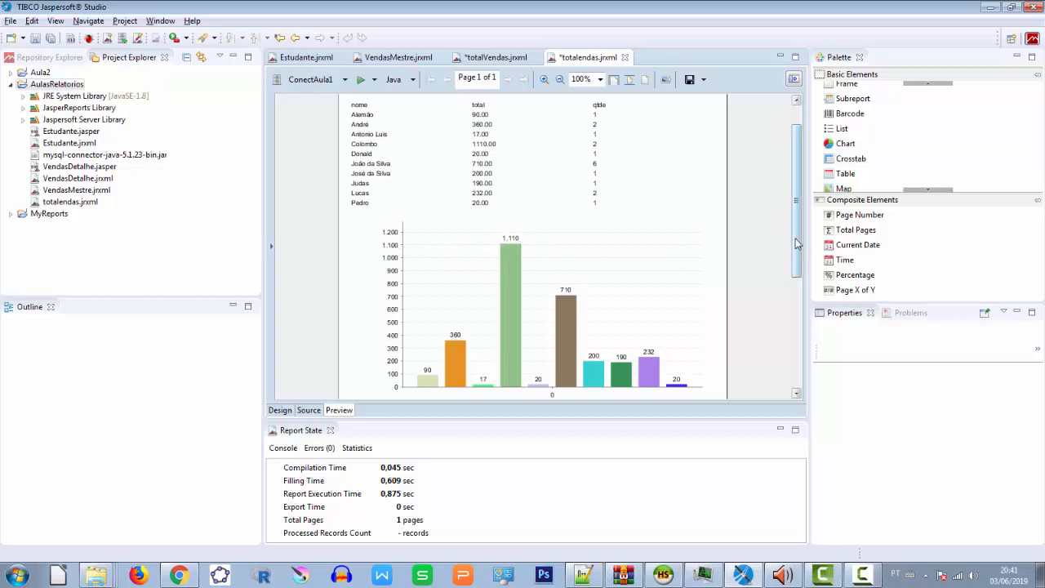
{"action": "scroll", "coordinate": [803, 249], "scroll_direction": "down", "scroll_amount": 1}
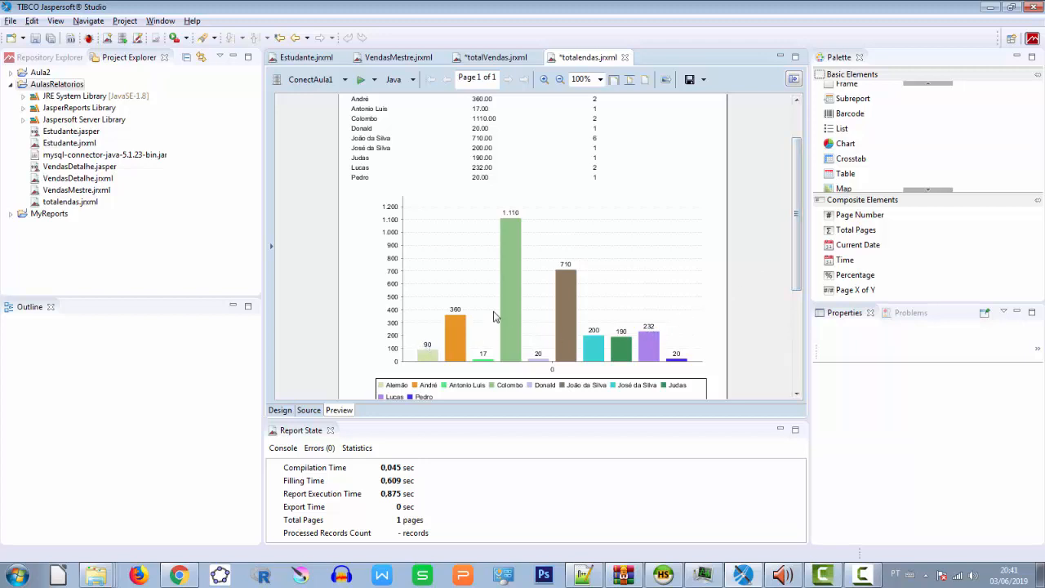
Step: Return to the report design and delete the bar chart from the Summary band
{"action": "left_click", "coordinate": [280, 409]}
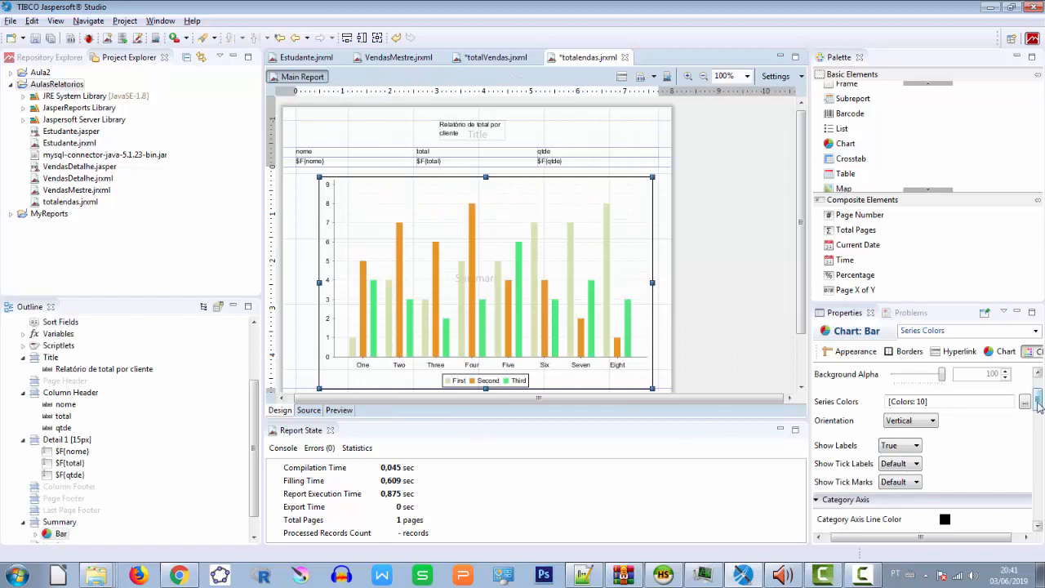
{"action": "scroll", "coordinate": [1039, 406], "scroll_direction": "up", "scroll_amount": 2}
{"action": "left_click", "coordinate": [1037, 335]}
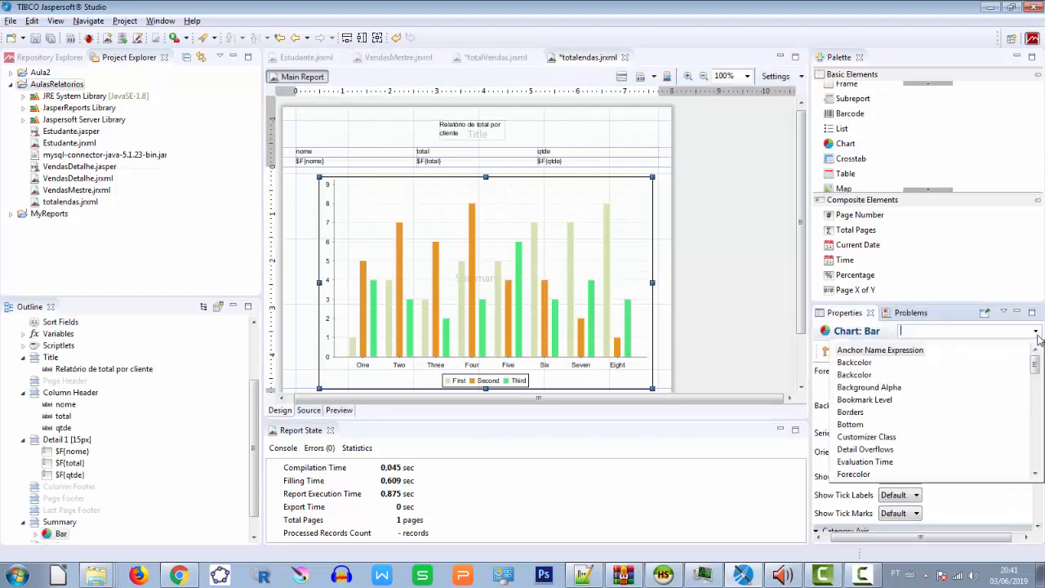
{"action": "mouse_move", "coordinate": [1035, 365]}
{"action": "left_mouse_down"}
{"action": "mouse_move", "coordinate": [1037, 469]}
{"action": "mouse_move", "coordinate": [1036, 367]}
{"action": "left_mouse_up"}
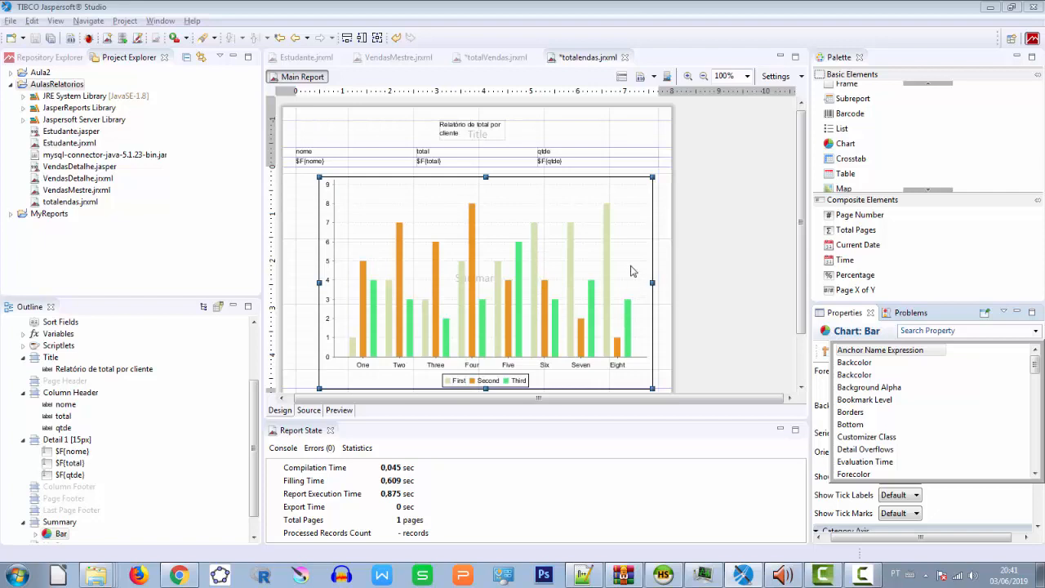
{"action": "key", "text": "Delete"}
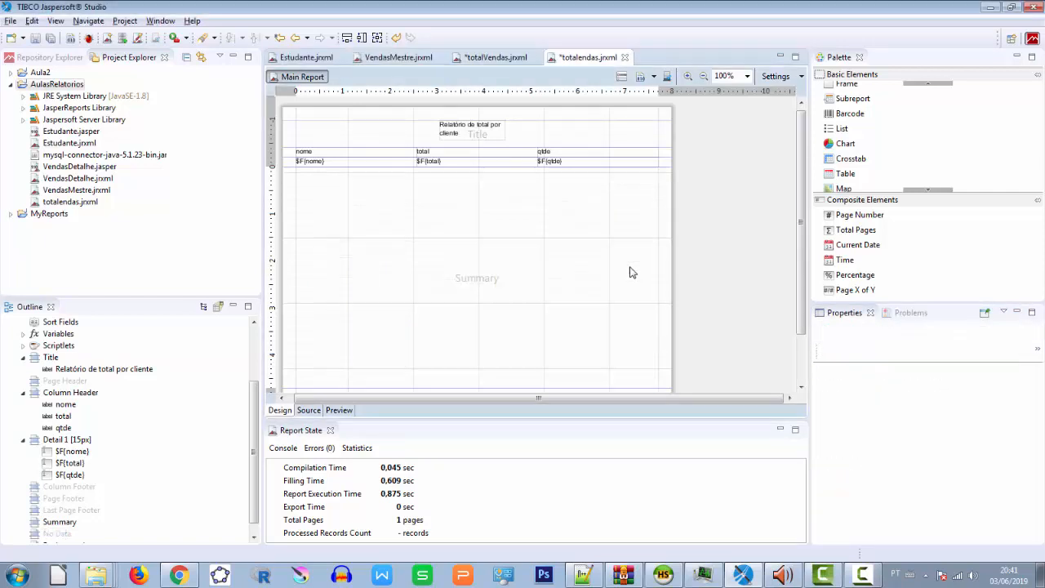
Step: Add a new chart to the Summary band, choose the Pie Chart type and proceed to its data configuration
{"action": "left_click_drag", "start_coordinate": [863, 151], "coordinate": [455, 236]}
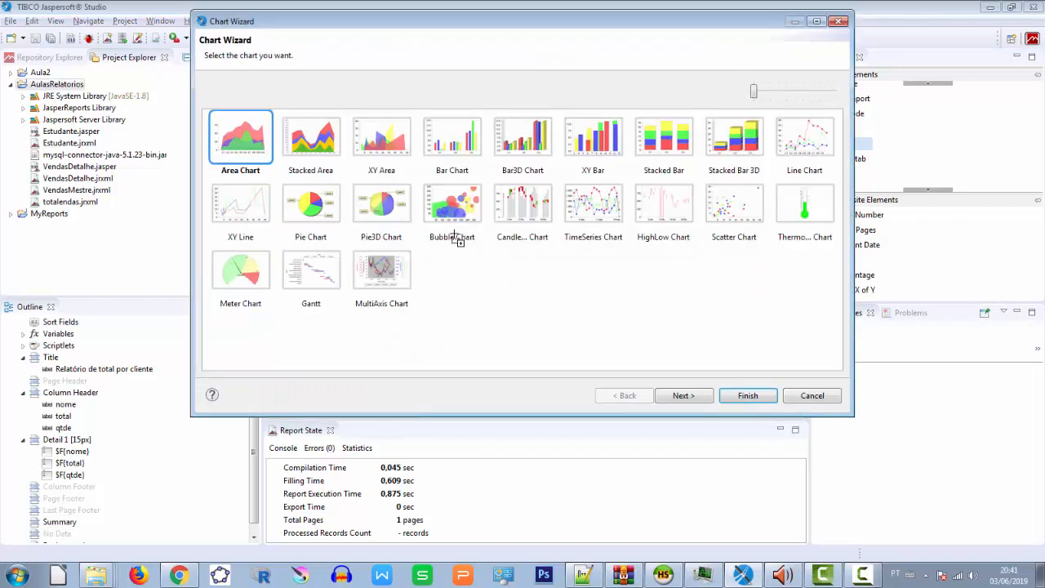
{"action": "left_click", "coordinate": [319, 205]}
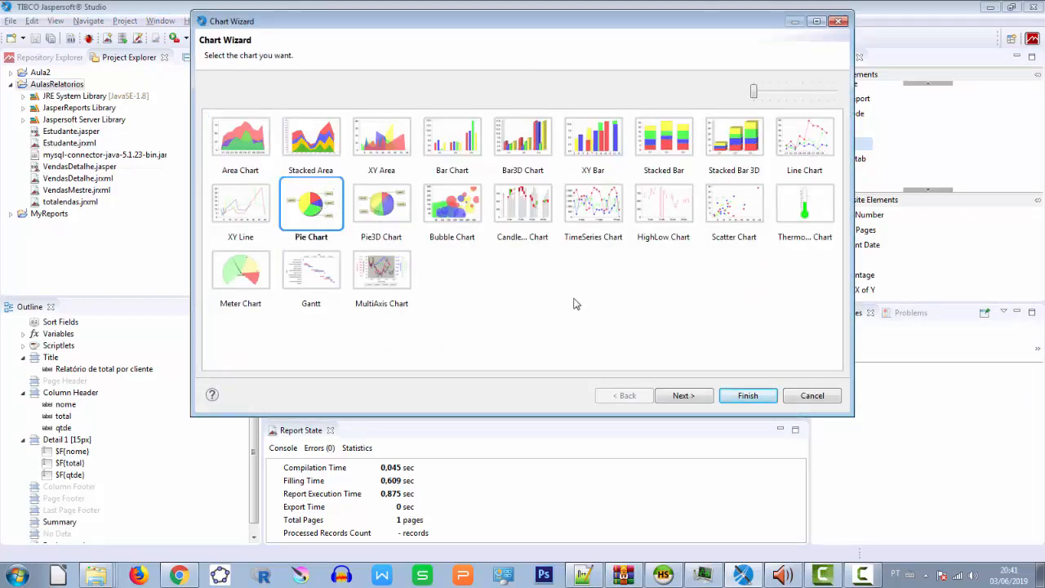
{"action": "left_click", "coordinate": [683, 396]}
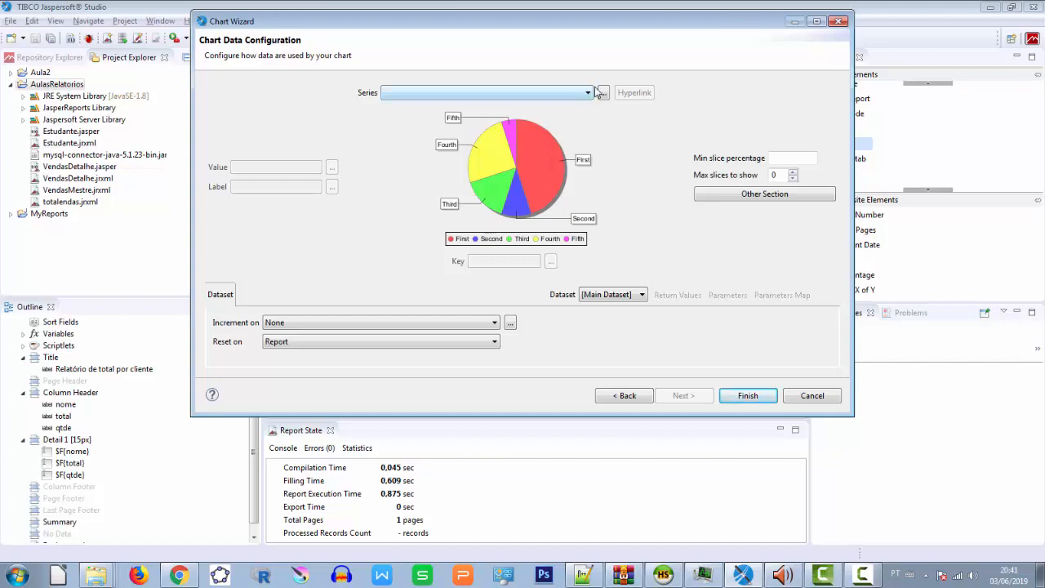
Step: Add a pie chart dataset series with $F{nome} as its name expression
{"action": "left_click", "coordinate": [603, 93]}
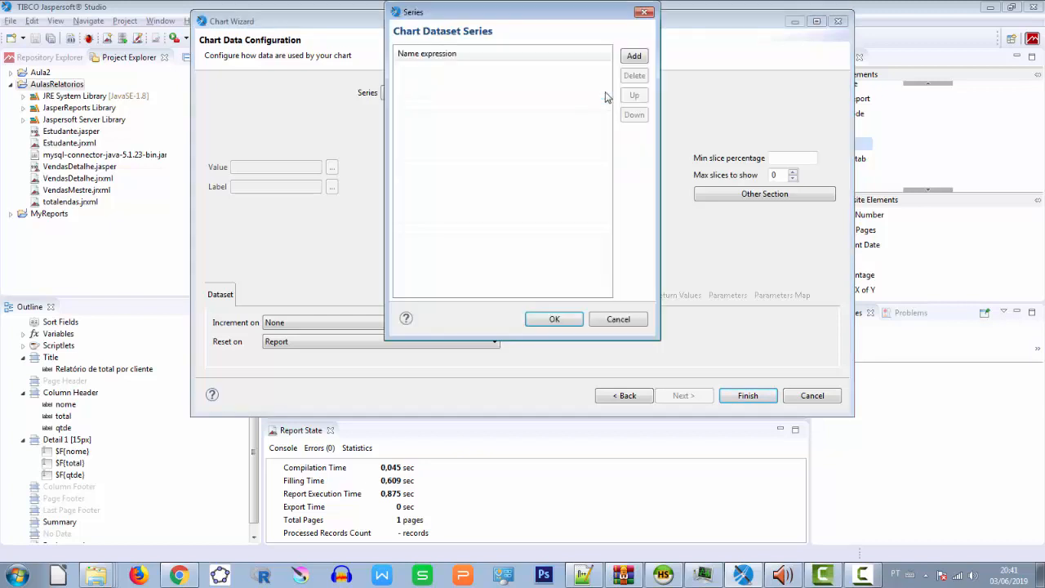
{"action": "left_click", "coordinate": [633, 57]}
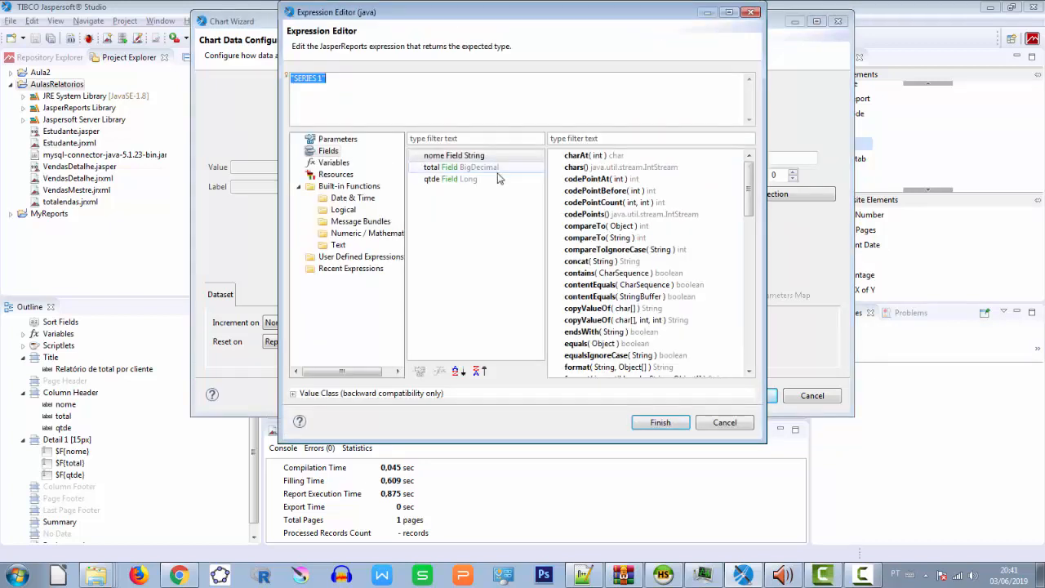
{"action": "double_click", "coordinate": [454, 155]}
{"action": "left_click", "coordinate": [664, 424]}
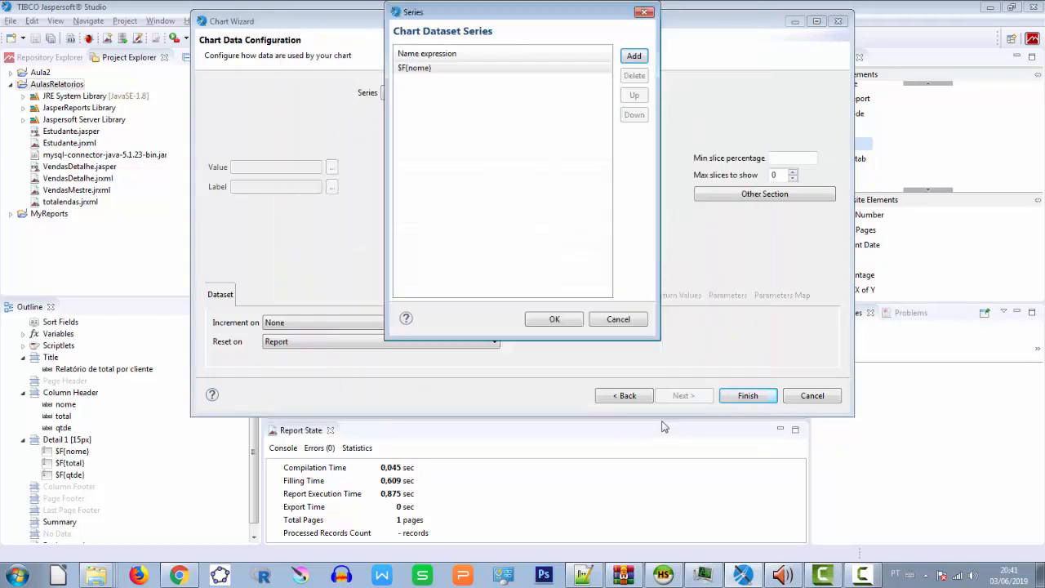
{"action": "left_click", "coordinate": [554, 321]}
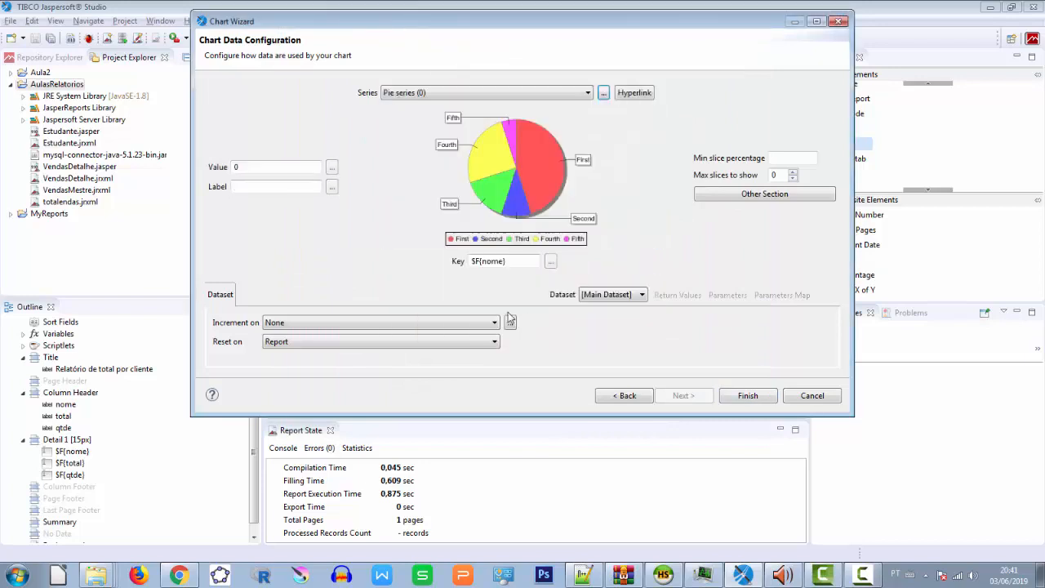
Step: Set the pie series' label expression to $F{nome} and its value expression to $F{qtde}
{"action": "left_click", "coordinate": [332, 189]}
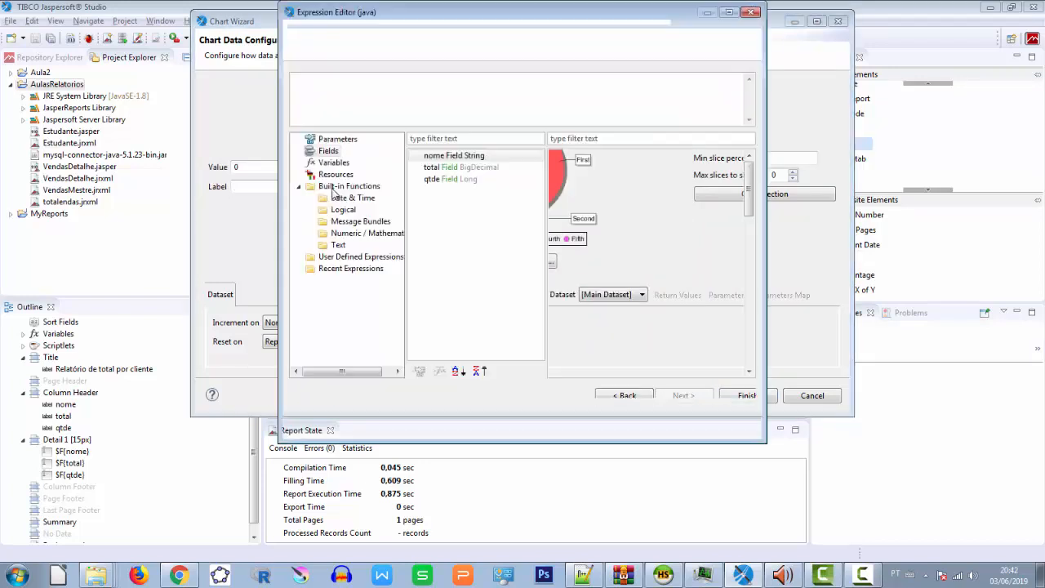
{"action": "double_click", "coordinate": [429, 156]}
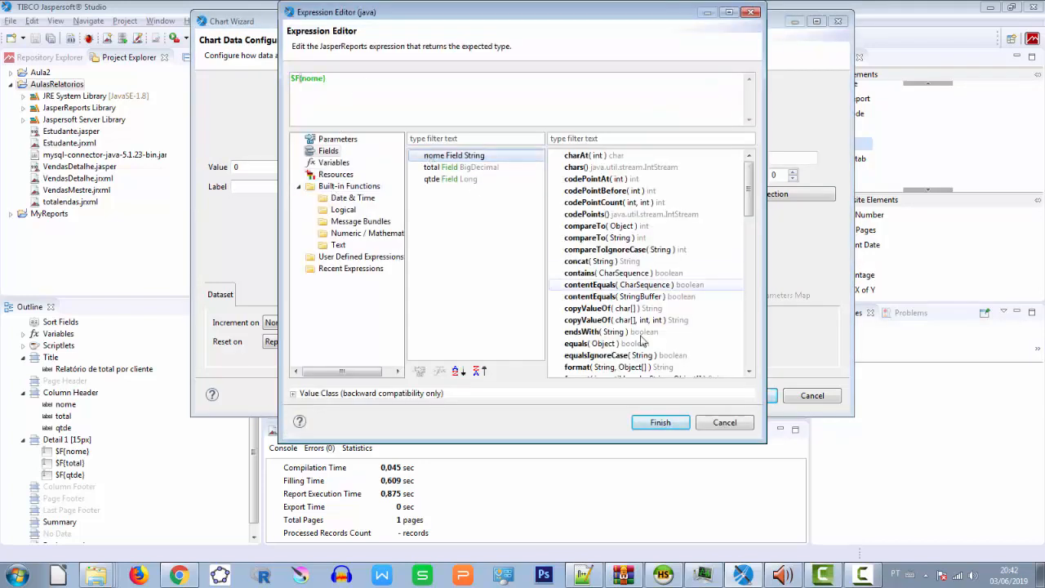
{"action": "left_click", "coordinate": [660, 422]}
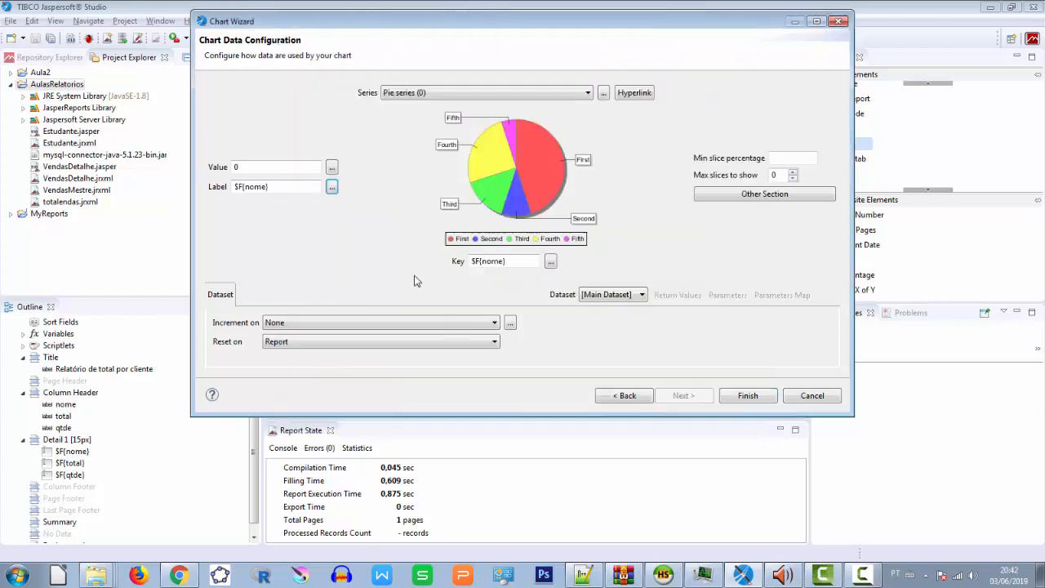
{"action": "left_click", "coordinate": [331, 167]}
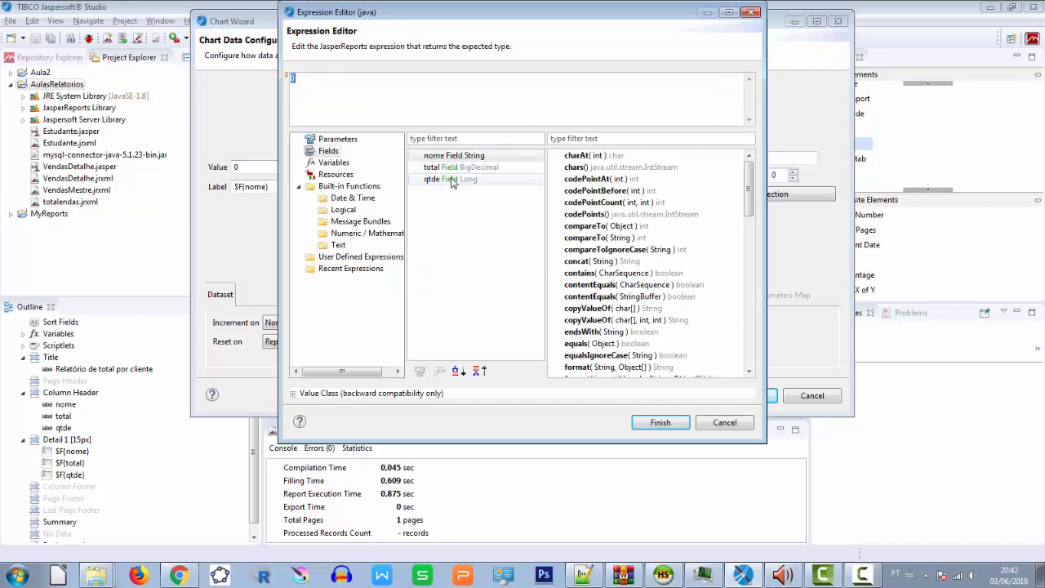
{"action": "double_click", "coordinate": [451, 179]}
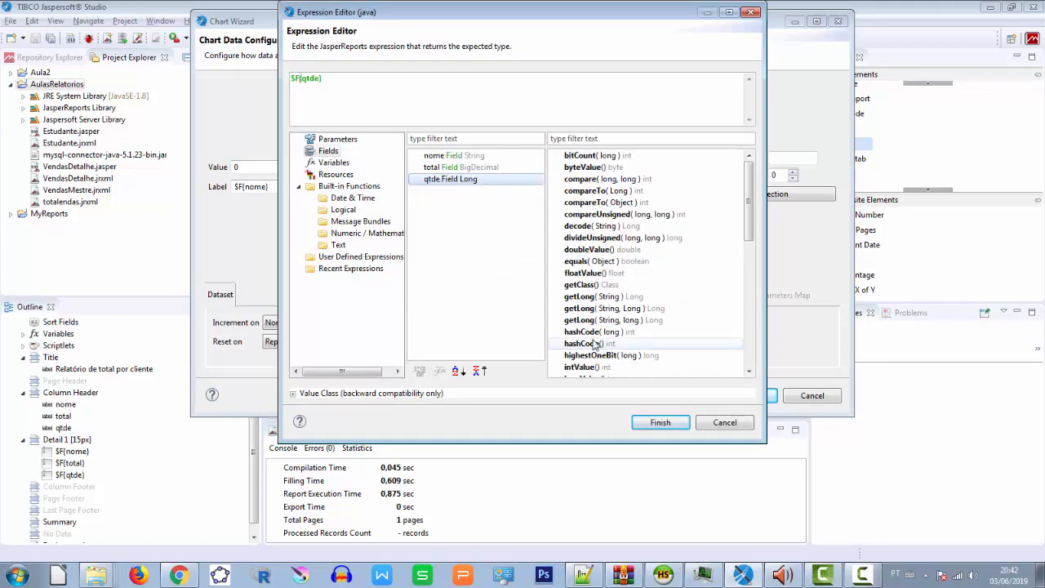
{"action": "left_click", "coordinate": [672, 422]}
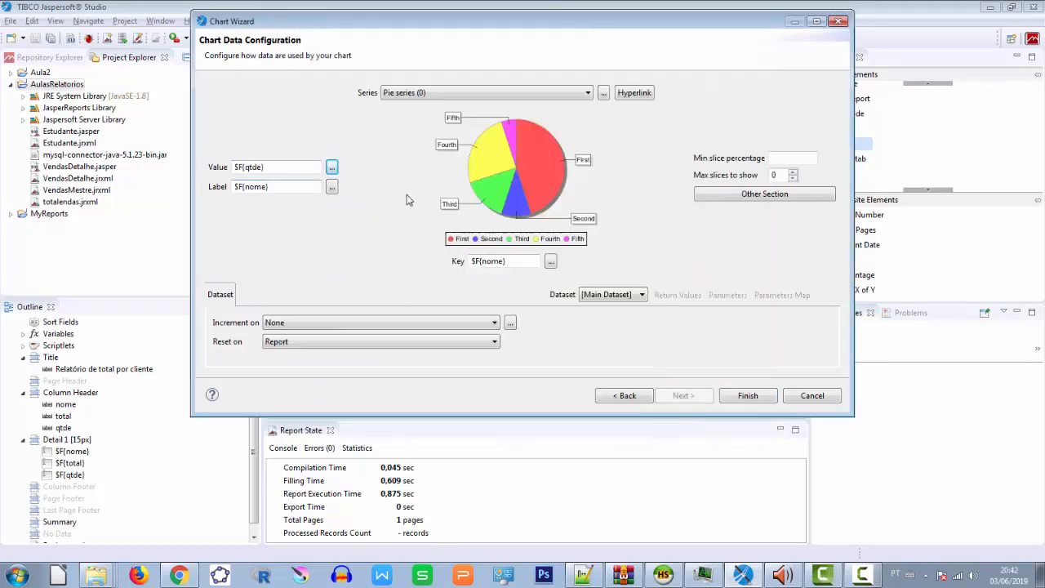
Step: Finish creating the pie chart, enlarge it to about 469 × 305 px and centre it horizontally in the Summary band at about x 43, y 17 px
{"action": "left_click", "coordinate": [748, 396]}
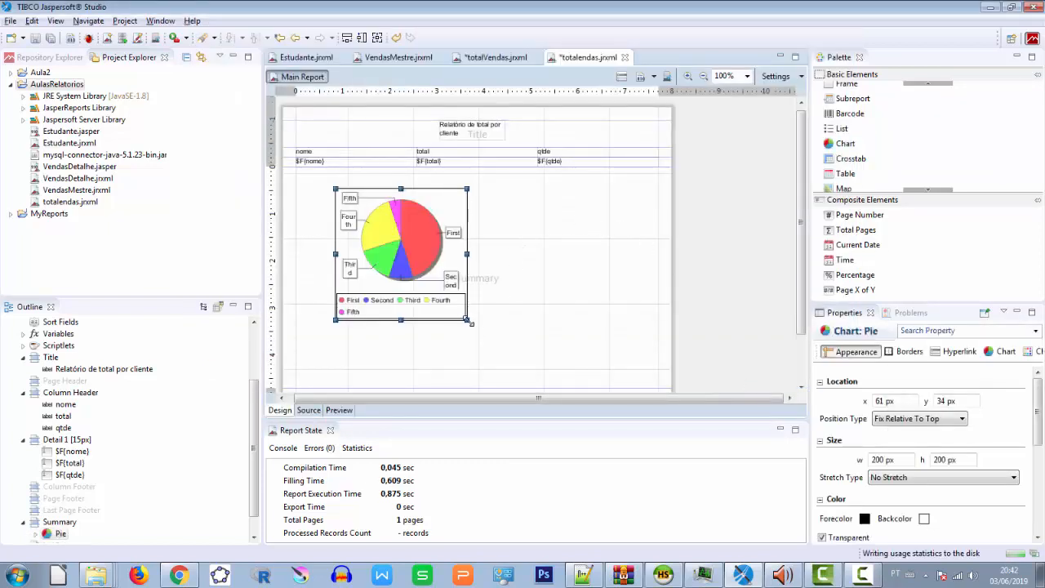
{"action": "left_click_drag", "start_coordinate": [468, 320], "coordinate": [643, 388]}
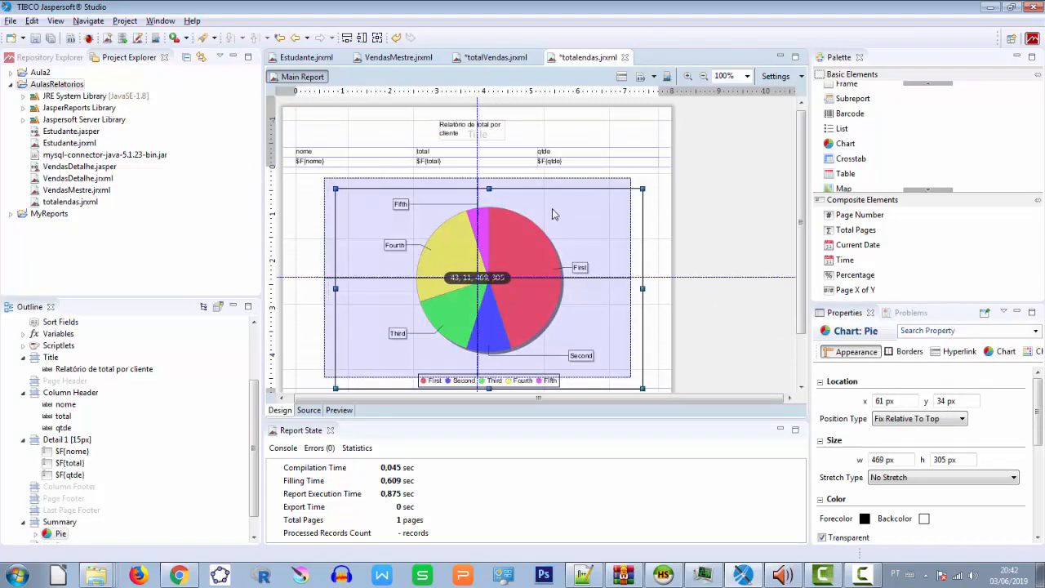
{"action": "left_click", "coordinate": [744, 217]}
Step: Check the pie chart of sales counts per client in the report preview, and return to the design view
{"action": "left_click", "coordinate": [353, 411]}
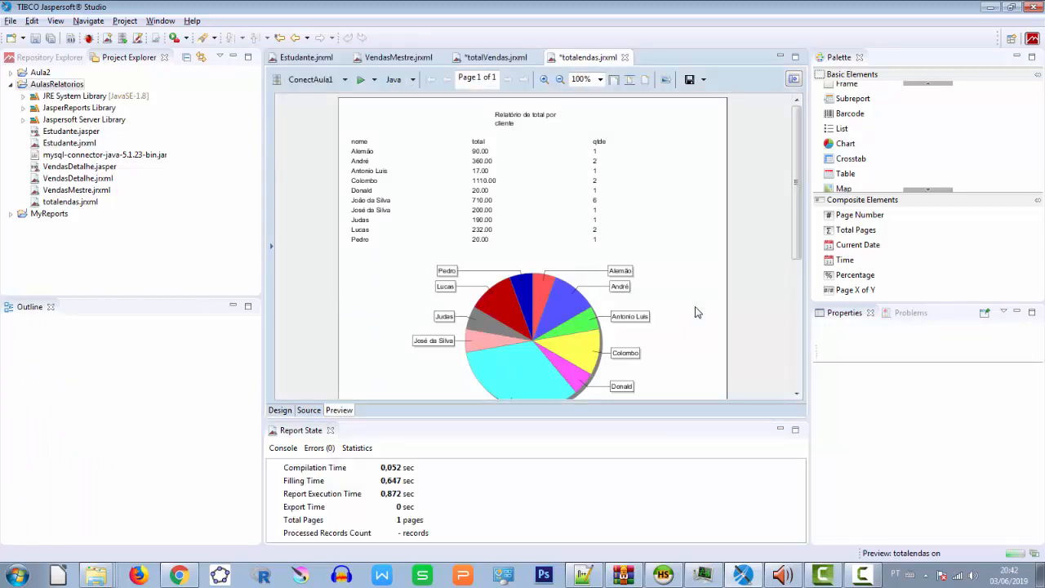
{"action": "scroll", "coordinate": [690, 306], "scroll_direction": "down", "scroll_amount": 1}
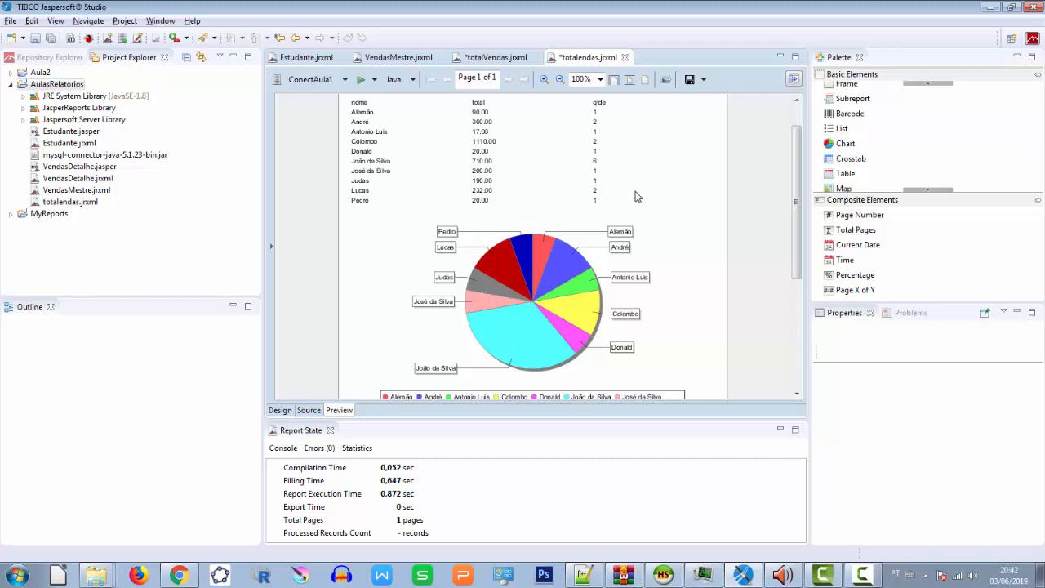
{"action": "left_click", "coordinate": [282, 410]}
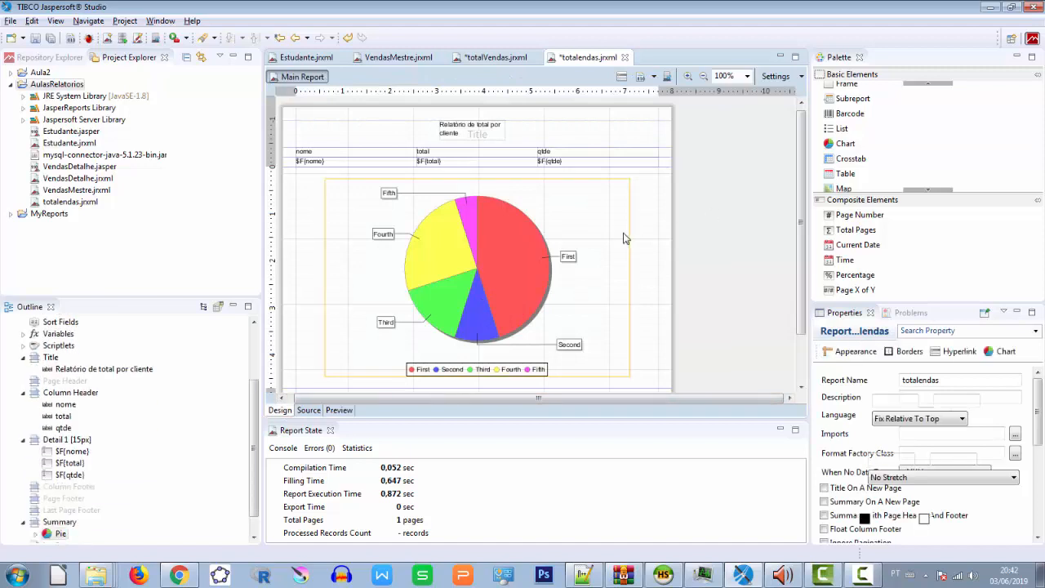
Step: Set the pie chart's Backcolor property to yellow, hex #FAED5A (RGB 250,237,90)
{"action": "left_click", "coordinate": [625, 237]}
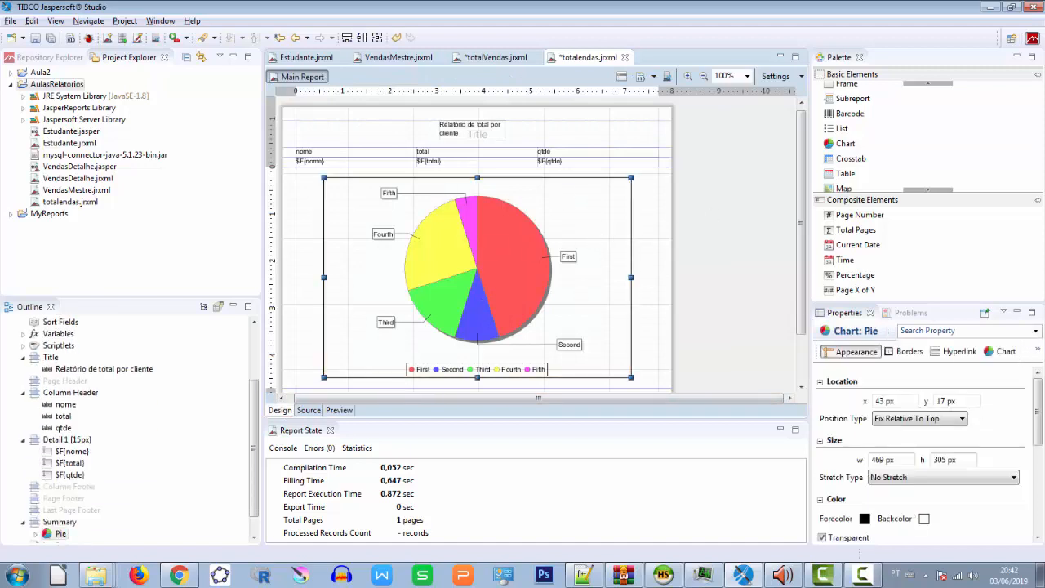
{"action": "left_click", "coordinate": [1033, 331]}
{"action": "left_click", "coordinate": [1034, 333]}
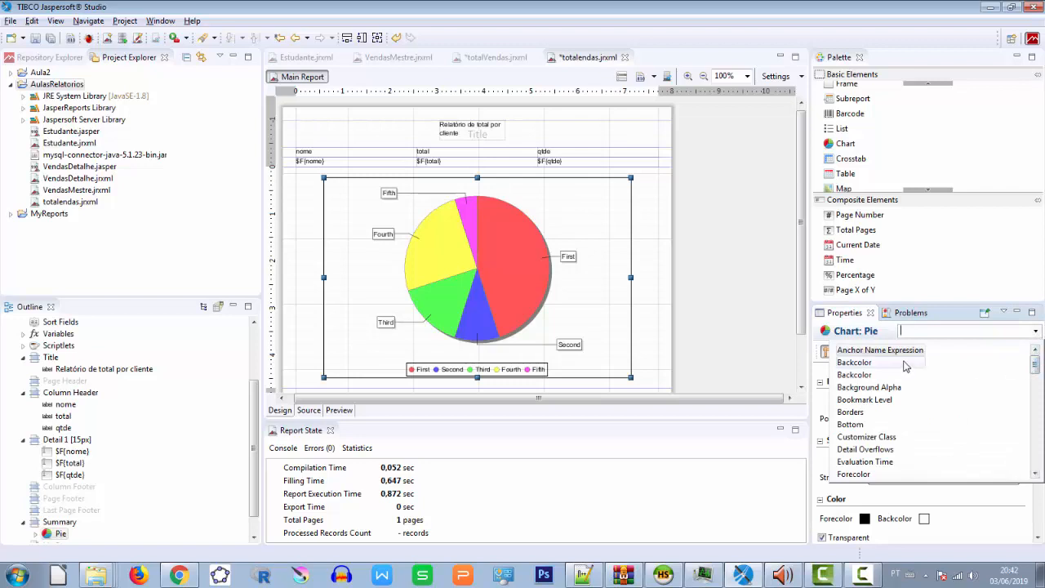
{"action": "left_click", "coordinate": [870, 364]}
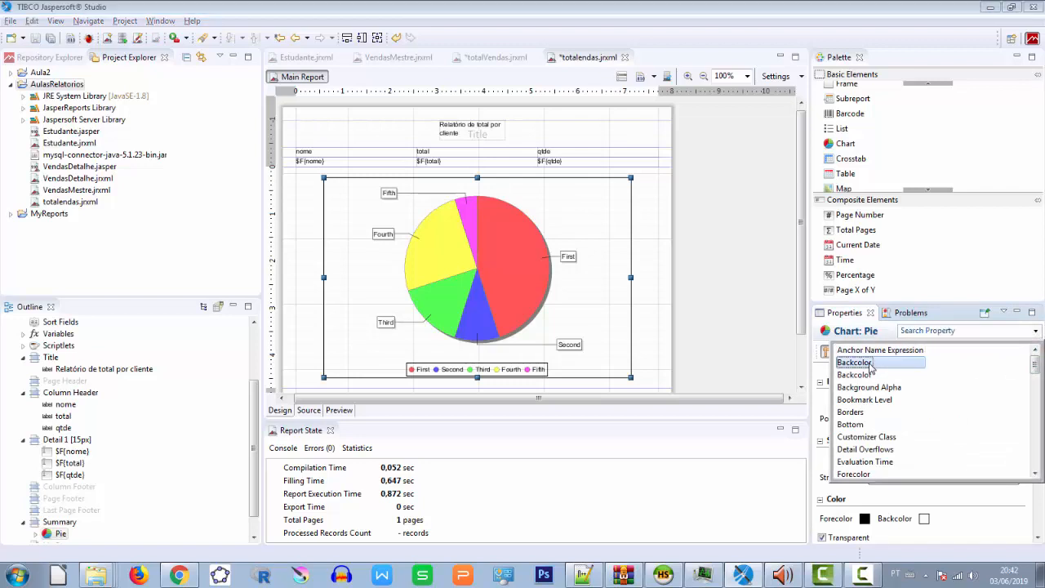
{"action": "left_click", "coordinate": [870, 369]}
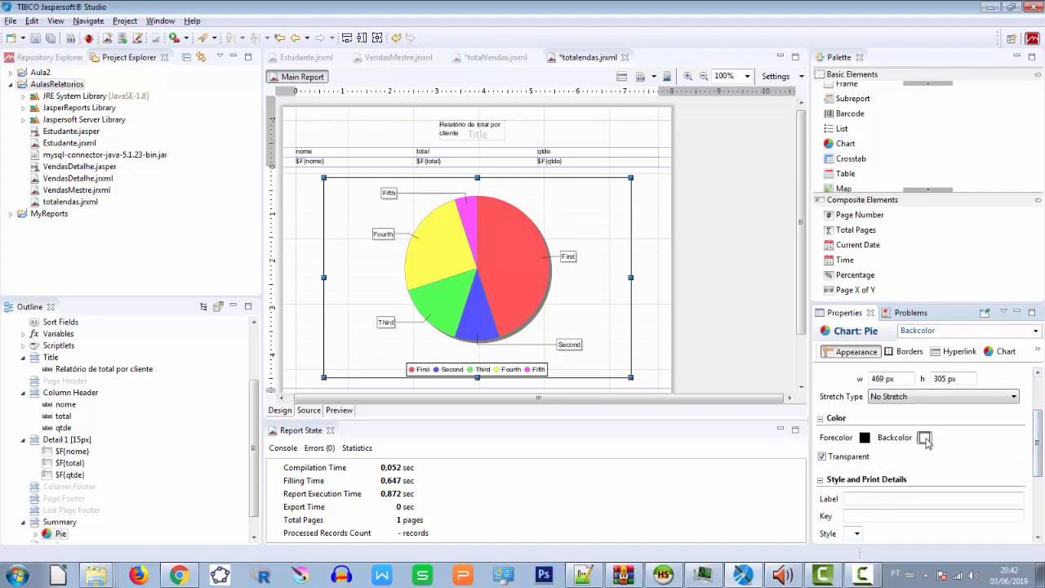
{"action": "left_click", "coordinate": [924, 438]}
{"action": "mouse_move", "coordinate": [385, 168]}
{"action": "left_mouse_down"}
{"action": "mouse_move", "coordinate": [380, 217]}
{"action": "mouse_move", "coordinate": [363, 211]}
{"action": "left_mouse_up"}
{"action": "left_click_drag", "start_coordinate": [482, 284], "coordinate": [482, 289]}
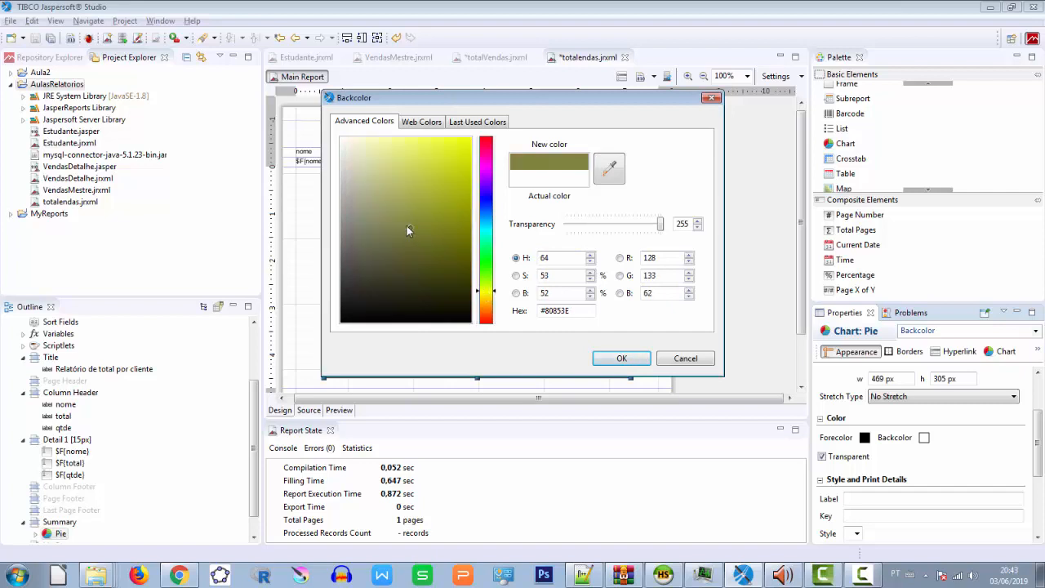
{"action": "left_click_drag", "start_coordinate": [407, 225], "coordinate": [435, 255]}
{"action": "left_click_drag", "start_coordinate": [491, 292], "coordinate": [493, 297]}
{"action": "left_click", "coordinate": [425, 146]}
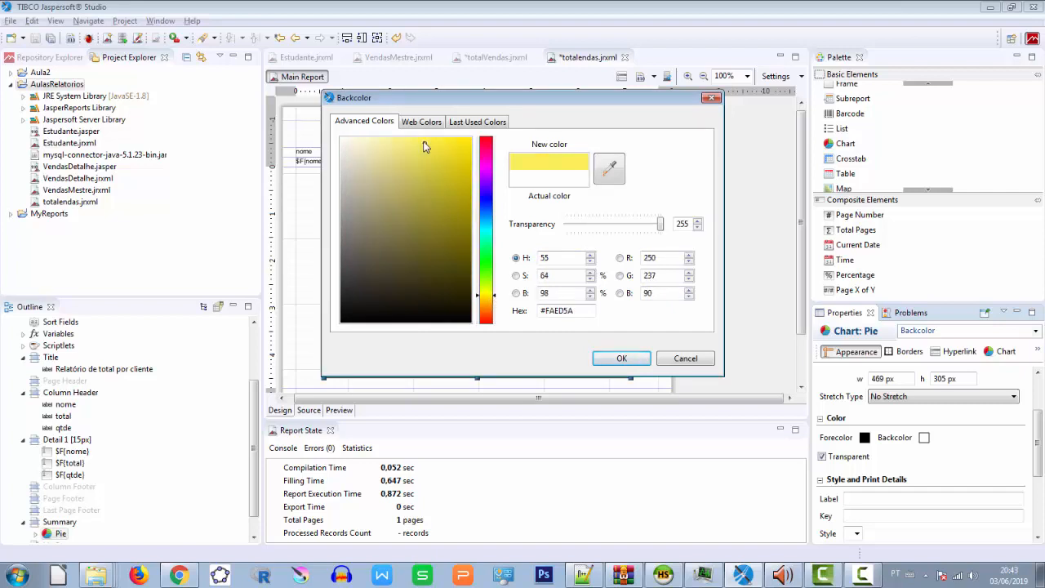
{"action": "left_click", "coordinate": [621, 358]}
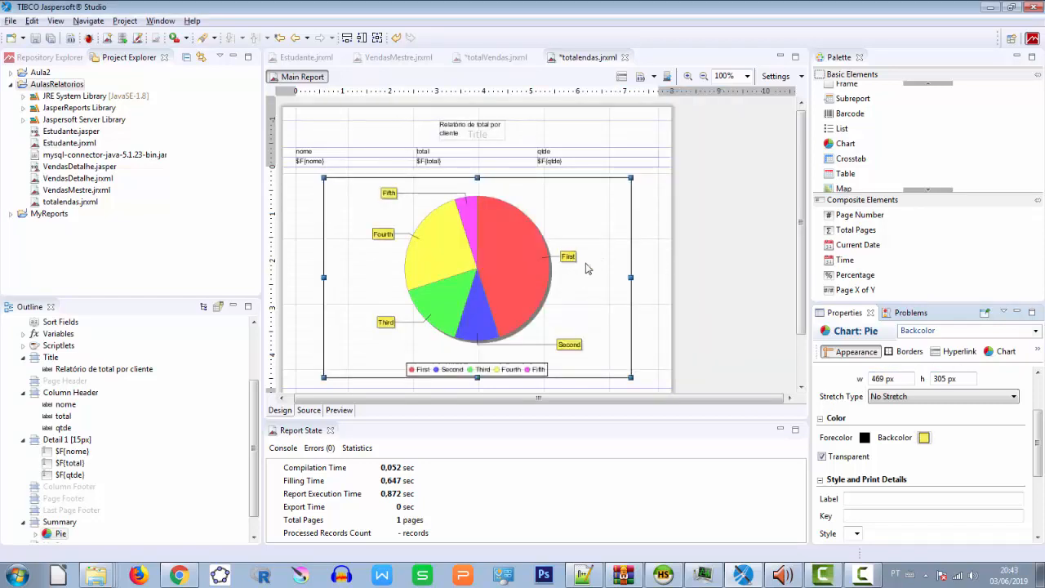
Step: Examine the pie chart's Background Alpha and Series Colors properties, browsing the list of available chart properties
{"action": "left_click", "coordinate": [1036, 333]}
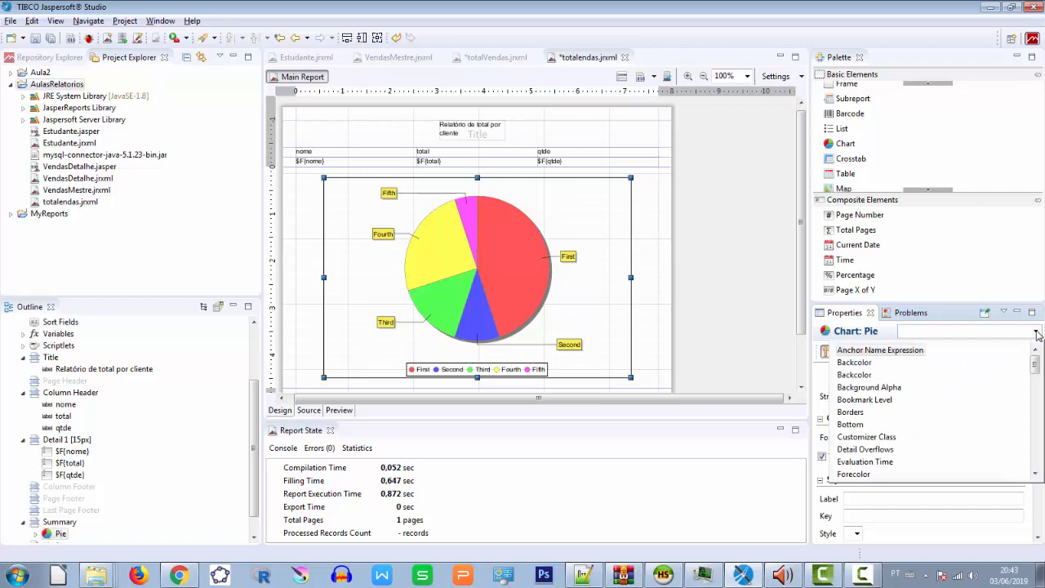
{"action": "left_click", "coordinate": [879, 388]}
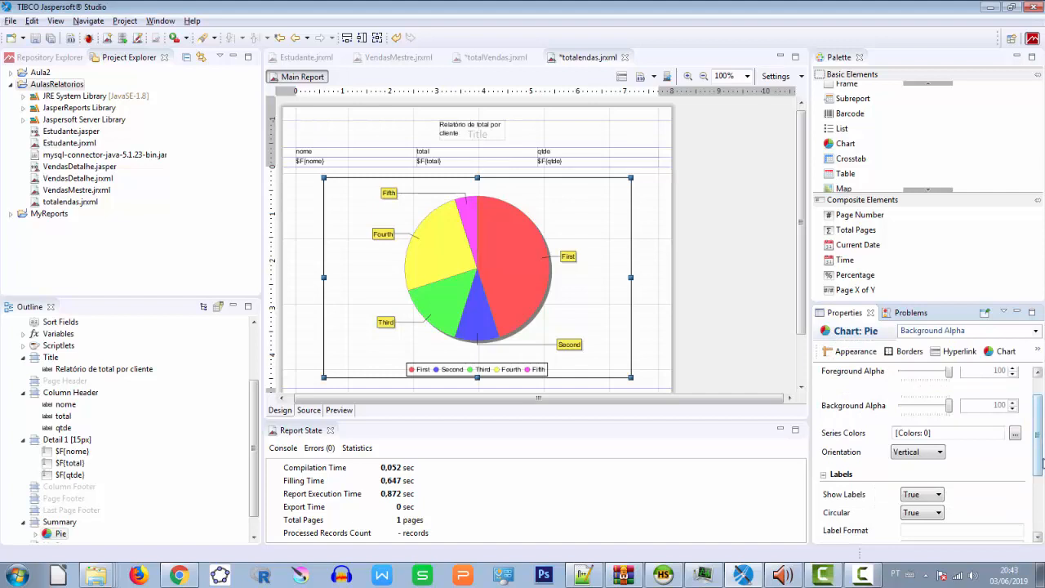
{"action": "left_click", "coordinate": [1037, 332]}
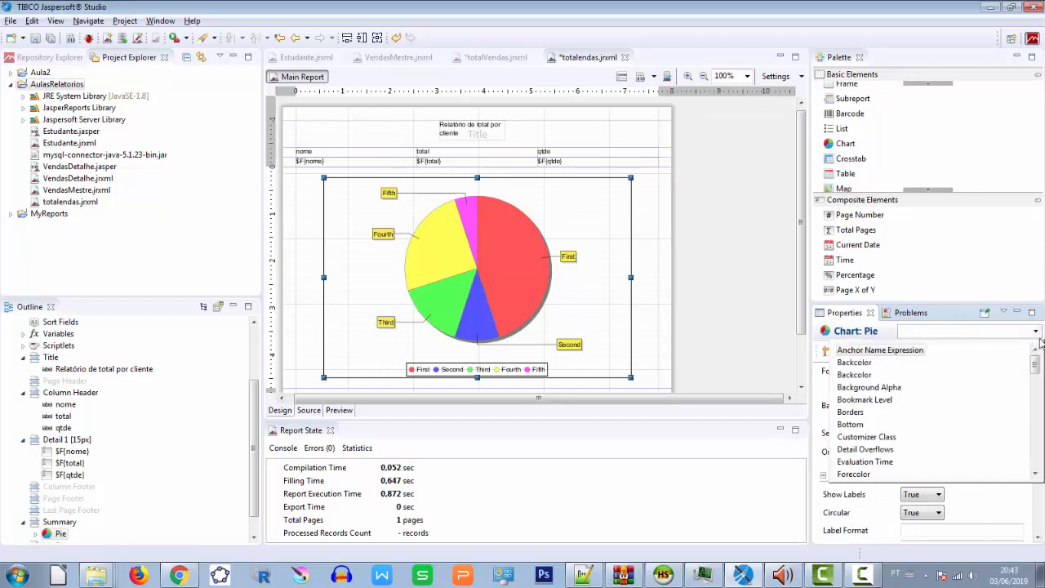
{"action": "scroll", "coordinate": [1035, 380], "scroll_direction": "down", "scroll_amount": 3}
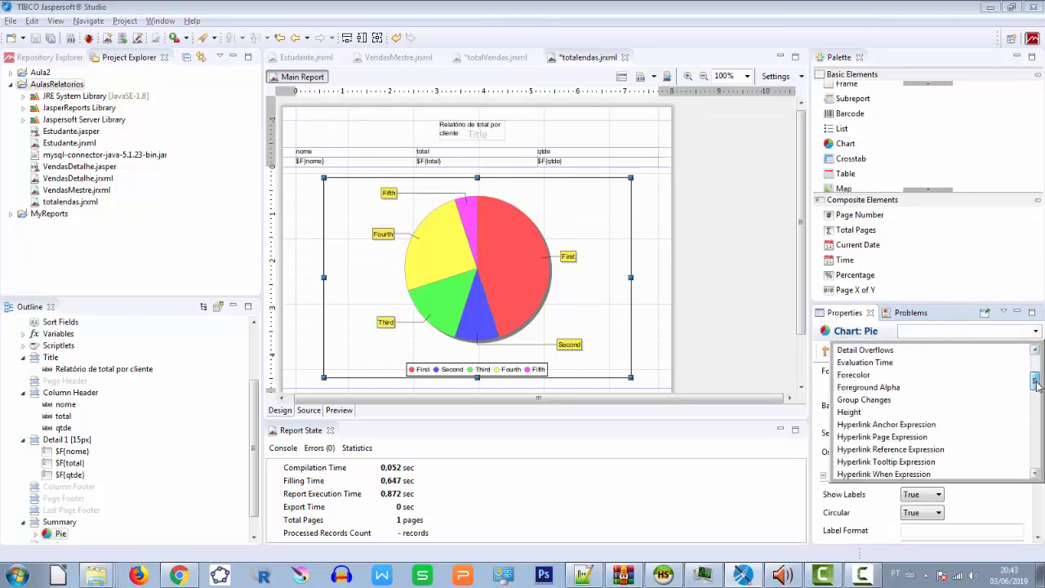
{"action": "scroll", "coordinate": [1037, 386], "scroll_direction": "down", "scroll_amount": 2}
{"action": "scroll", "coordinate": [1037, 387], "scroll_direction": "down", "scroll_amount": 4}
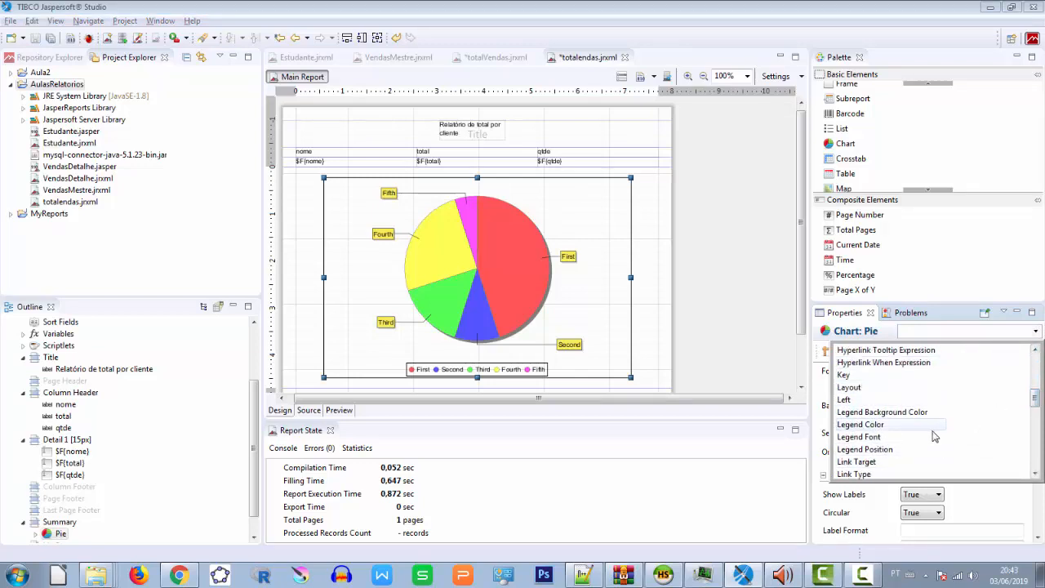
{"action": "left_click_drag", "start_coordinate": [1035, 399], "coordinate": [1035, 431]}
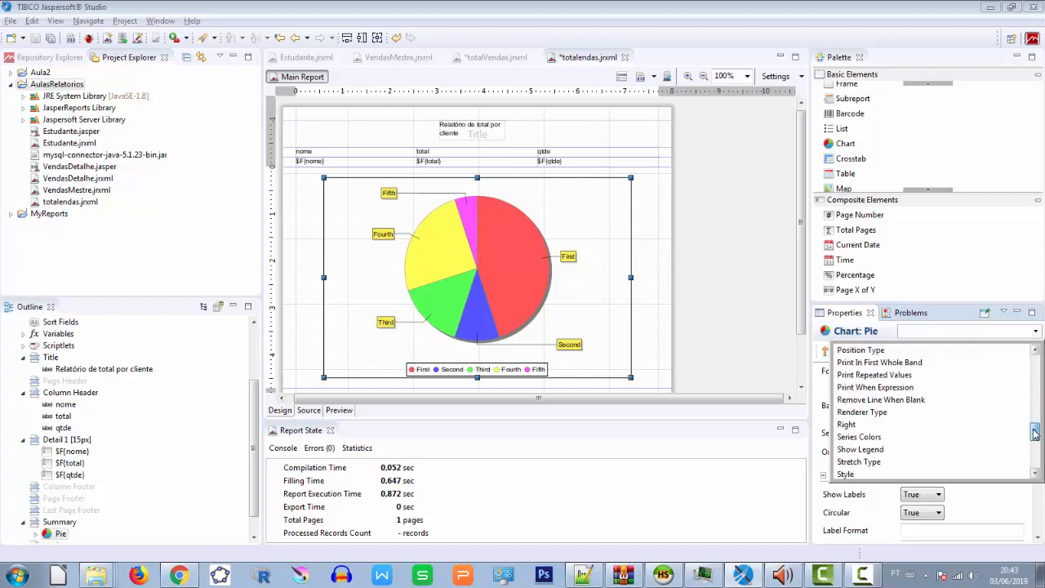
{"action": "left_click", "coordinate": [898, 437]}
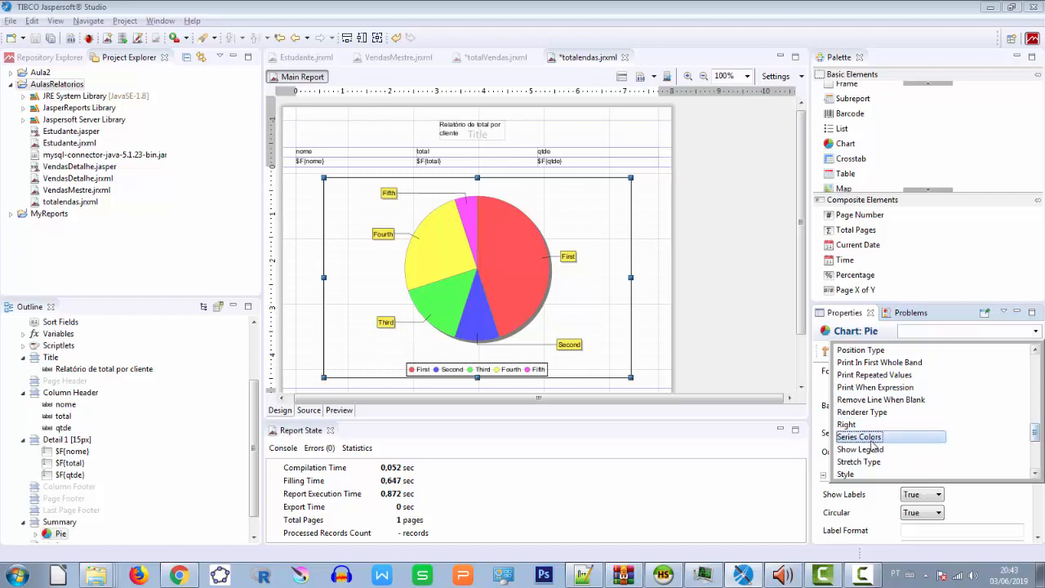
{"action": "left_click", "coordinate": [1025, 437]}
{"action": "scroll", "coordinate": [1037, 437], "scroll_direction": "down", "scroll_amount": 3}
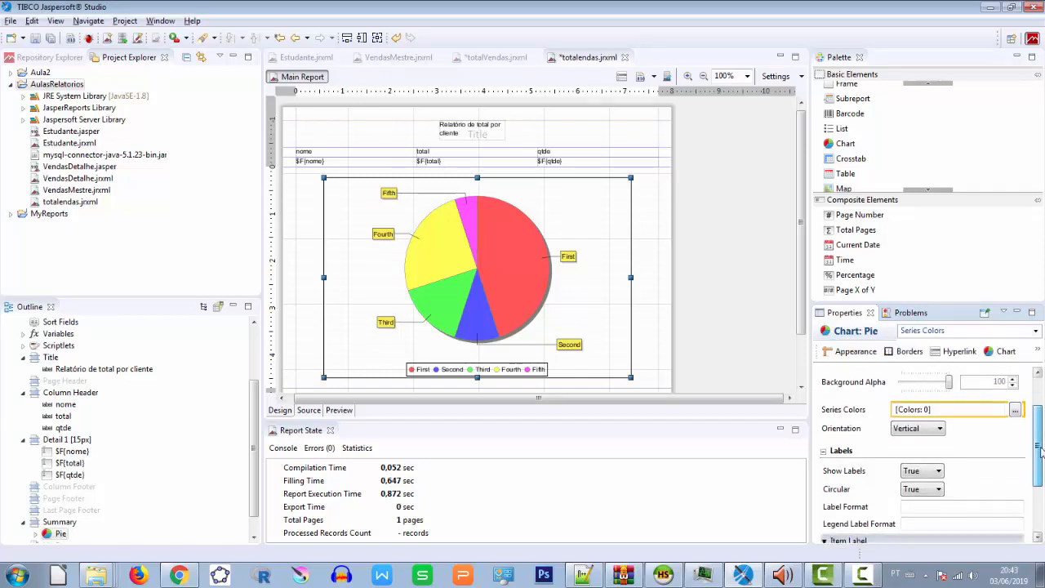
{"action": "scroll", "coordinate": [1037, 437], "scroll_direction": "up", "scroll_amount": 4}
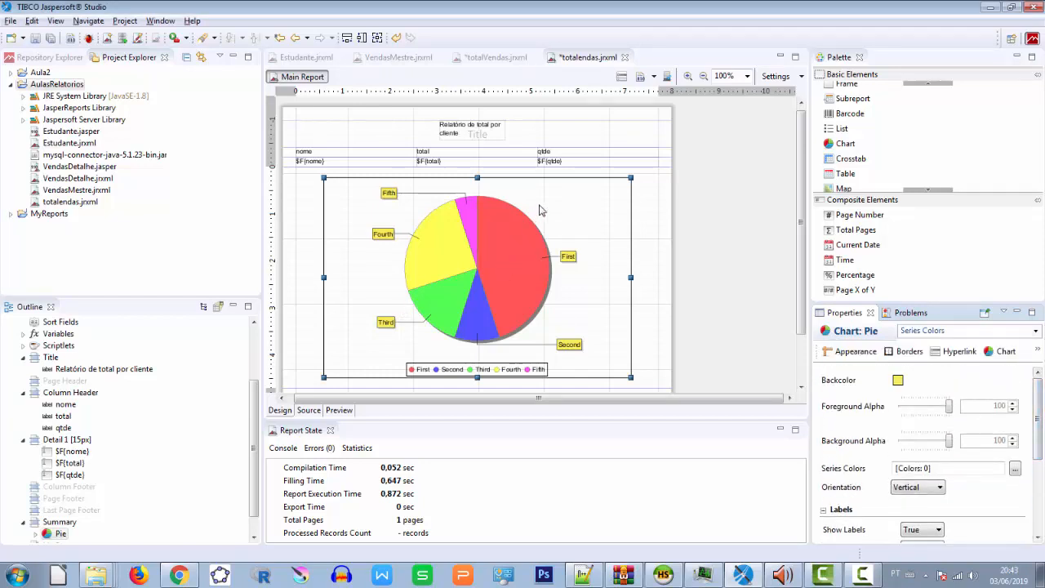
Step: Review the pie chart's data configuration and the fields available for its value expression, keeping $F{qtde}
{"action": "left_click", "coordinate": [423, 233]}
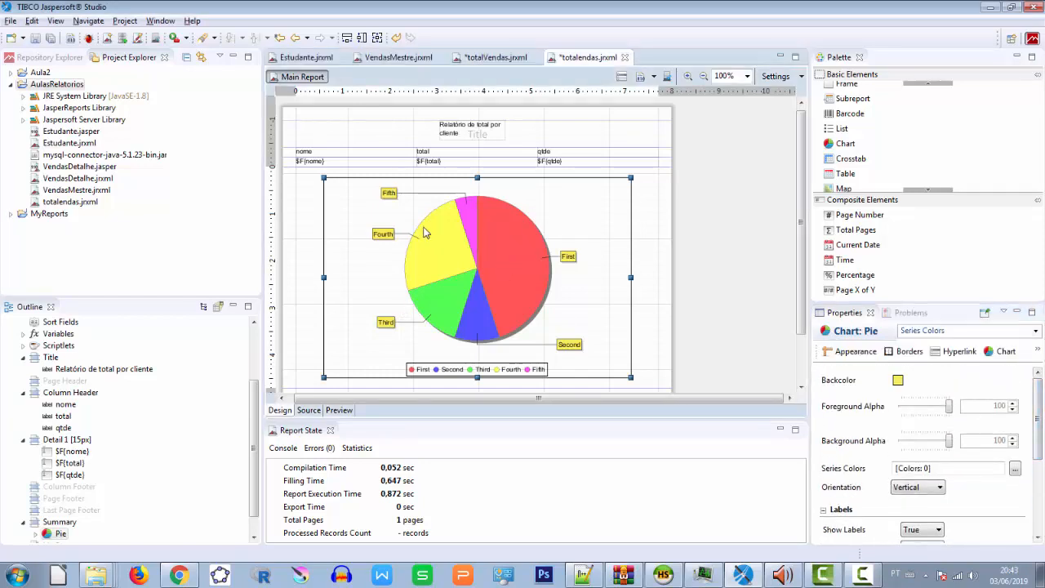
{"action": "right_click", "coordinate": [601, 204]}
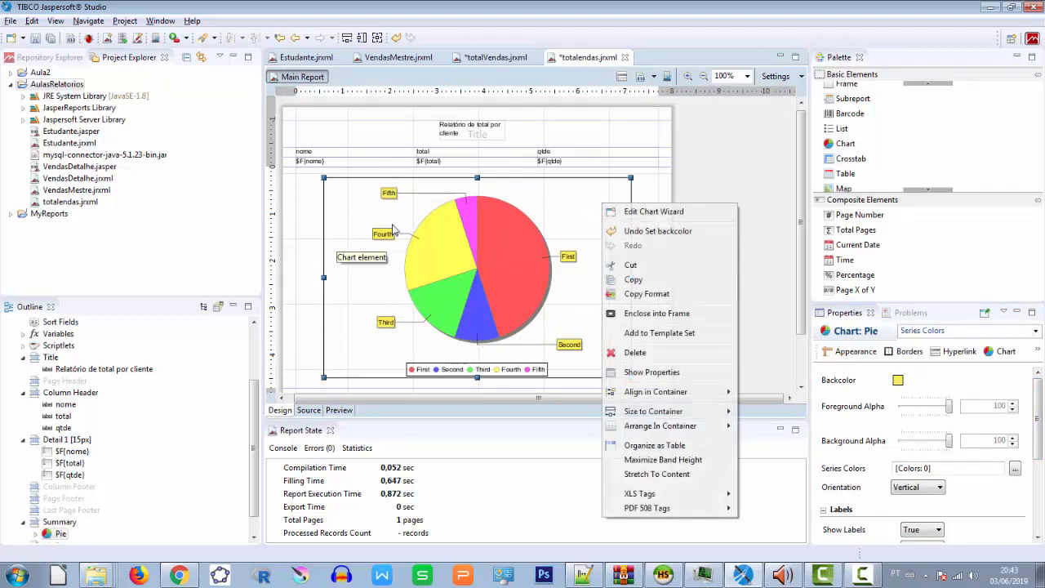
{"action": "left_click", "coordinate": [563, 194]}
{"action": "right_click", "coordinate": [601, 194]}
{"action": "left_click", "coordinate": [578, 198]}
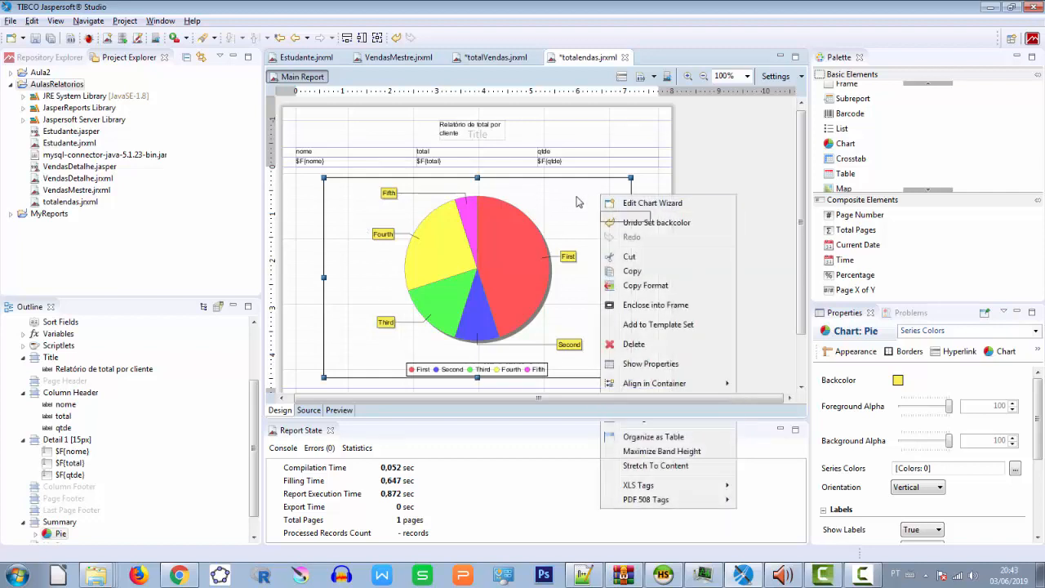
{"action": "double_click", "coordinate": [575, 199]}
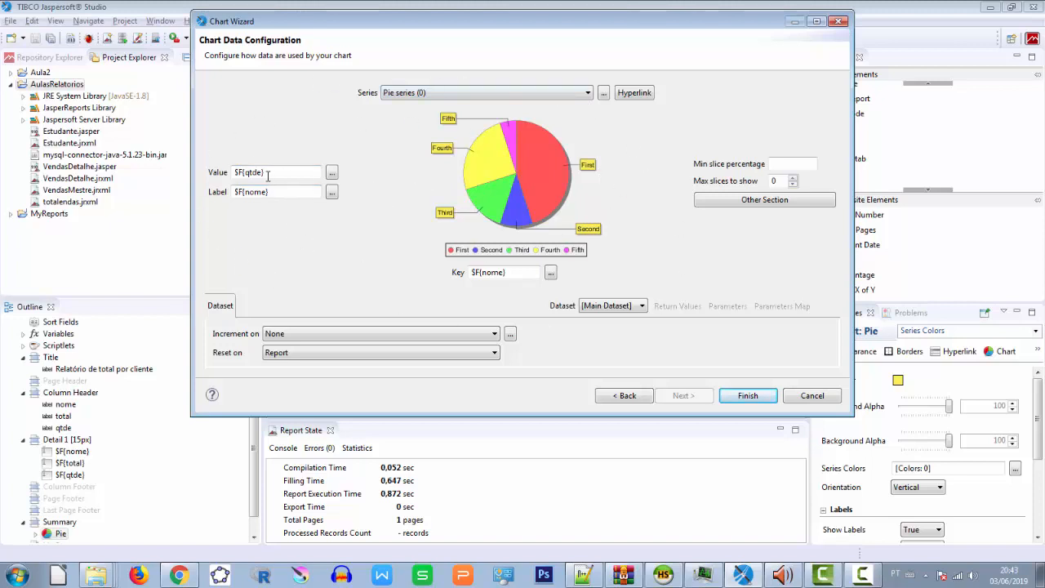
{"action": "left_click", "coordinate": [331, 172]}
{"action": "left_click", "coordinate": [445, 167]}
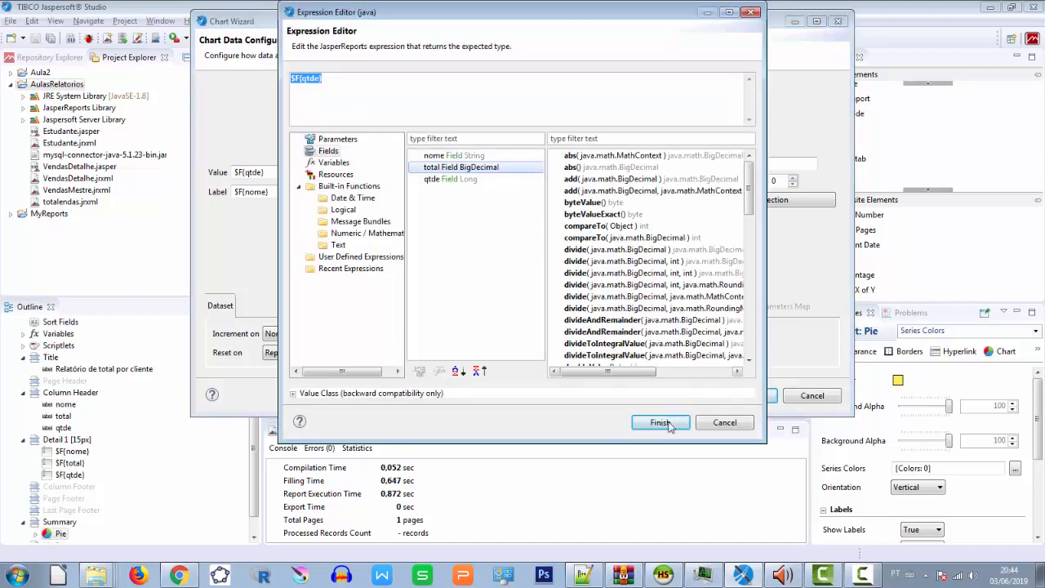
{"action": "left_click", "coordinate": [661, 422]}
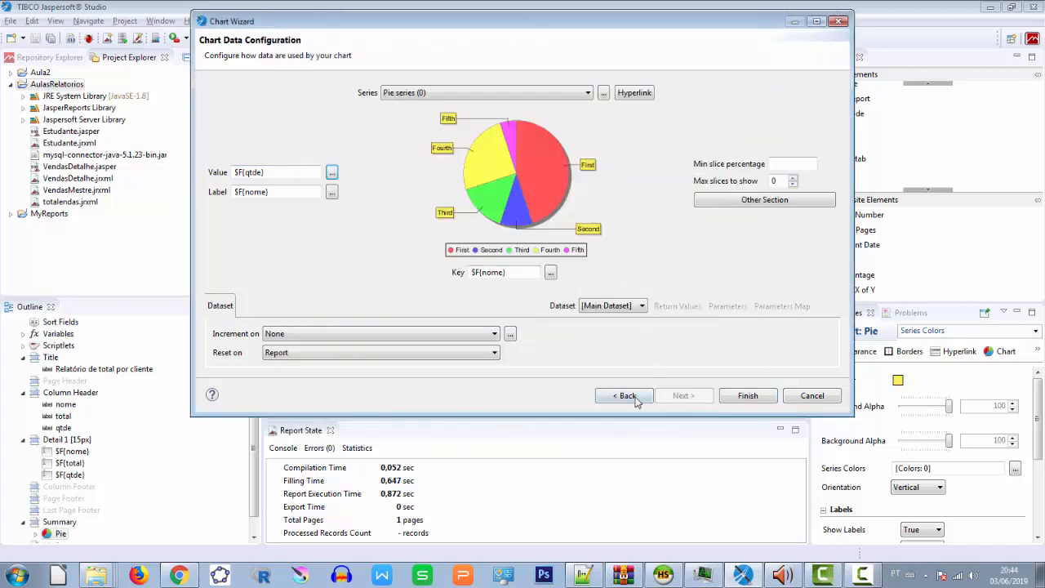
{"action": "left_click", "coordinate": [748, 396]}
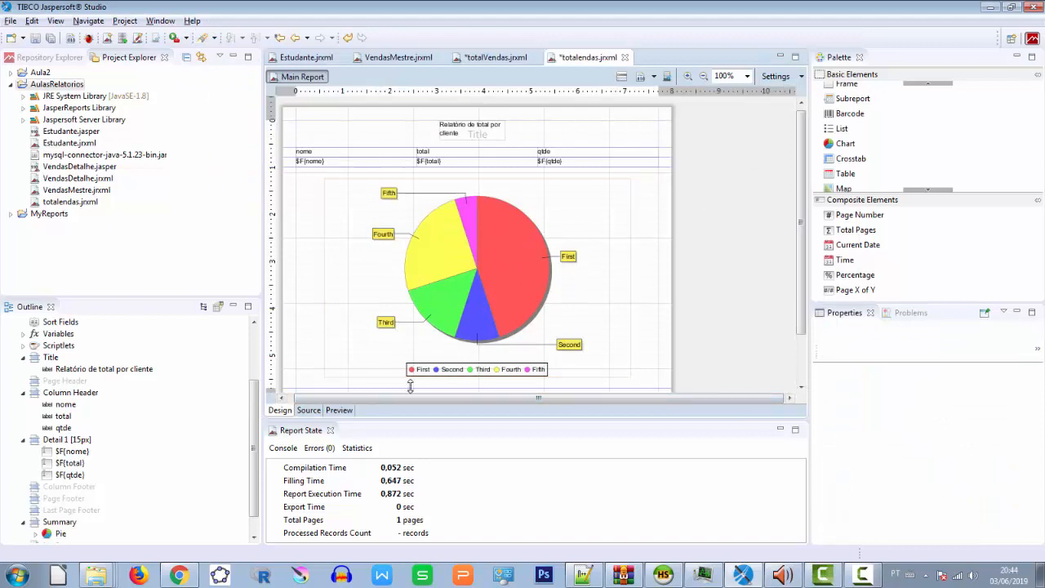
Step: Check the client totals and the pie chart with its legend in the report preview, and reselect the chart in the design view
{"action": "left_click", "coordinate": [340, 410]}
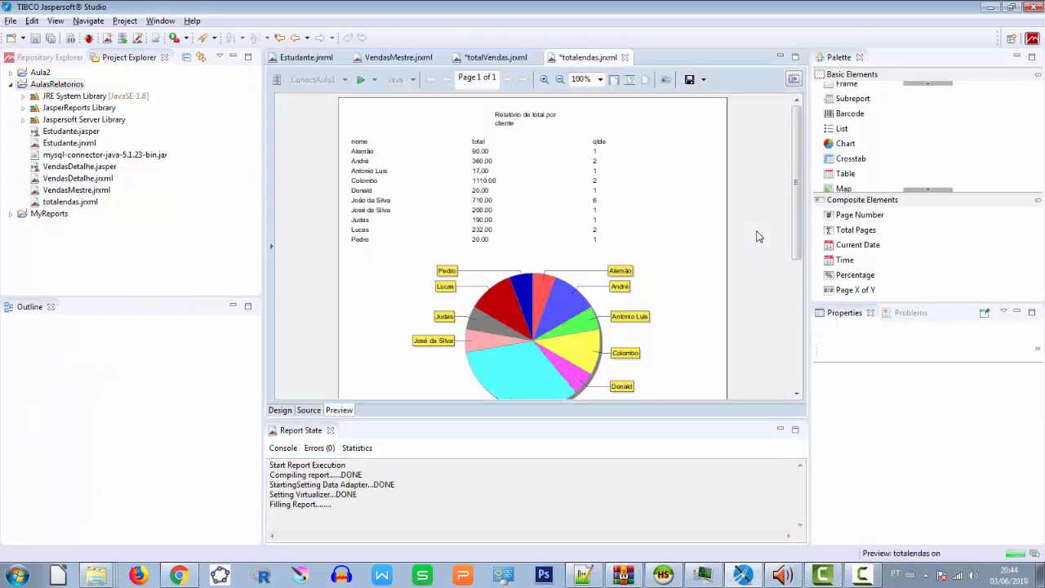
{"action": "scroll", "coordinate": [762, 237], "scroll_direction": "down", "scroll_amount": 2}
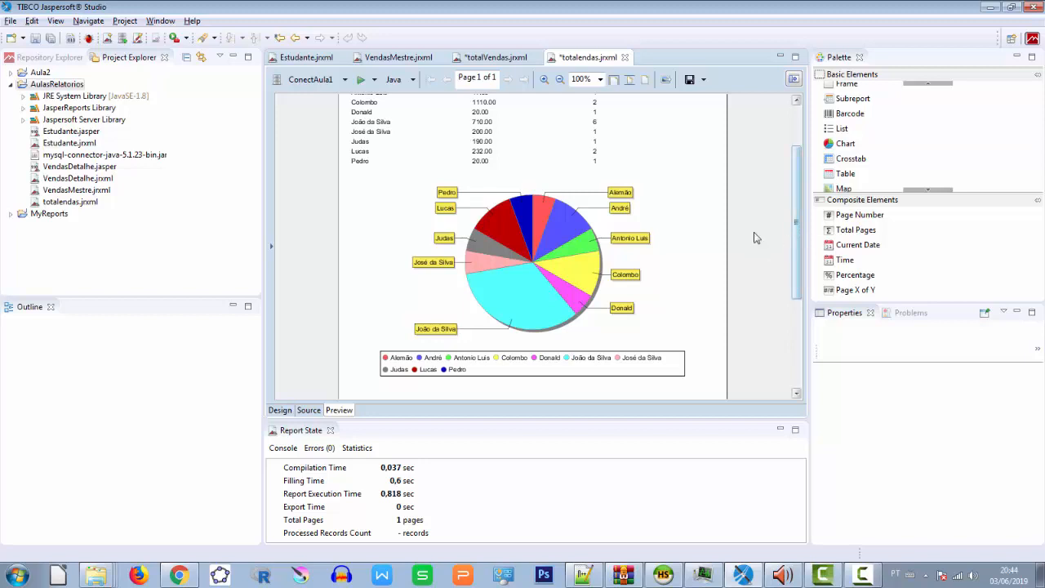
{"action": "left_click", "coordinate": [280, 410]}
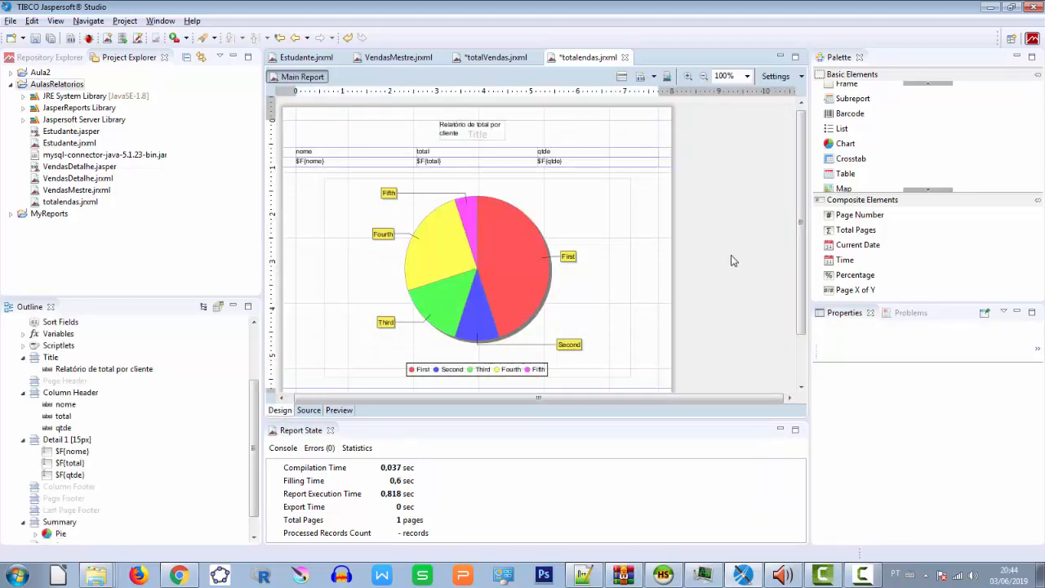
{"action": "mouse_move", "coordinate": [806, 270]}
{"action": "left_mouse_down"}
{"action": "mouse_move", "coordinate": [803, 303]}
{"action": "mouse_move", "coordinate": [799, 270]}
{"action": "left_mouse_up"}
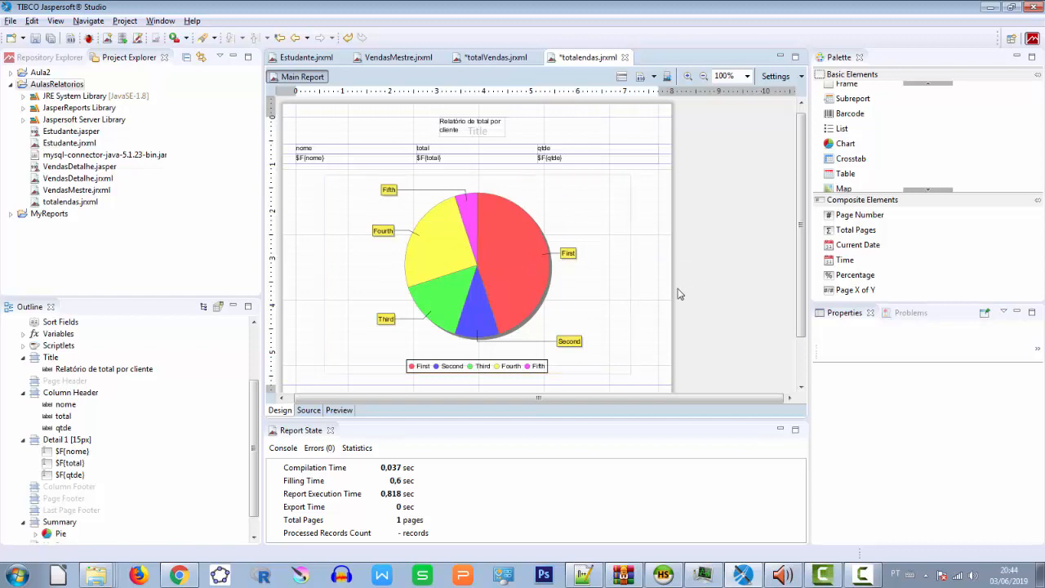
{"action": "left_click", "coordinate": [616, 233]}
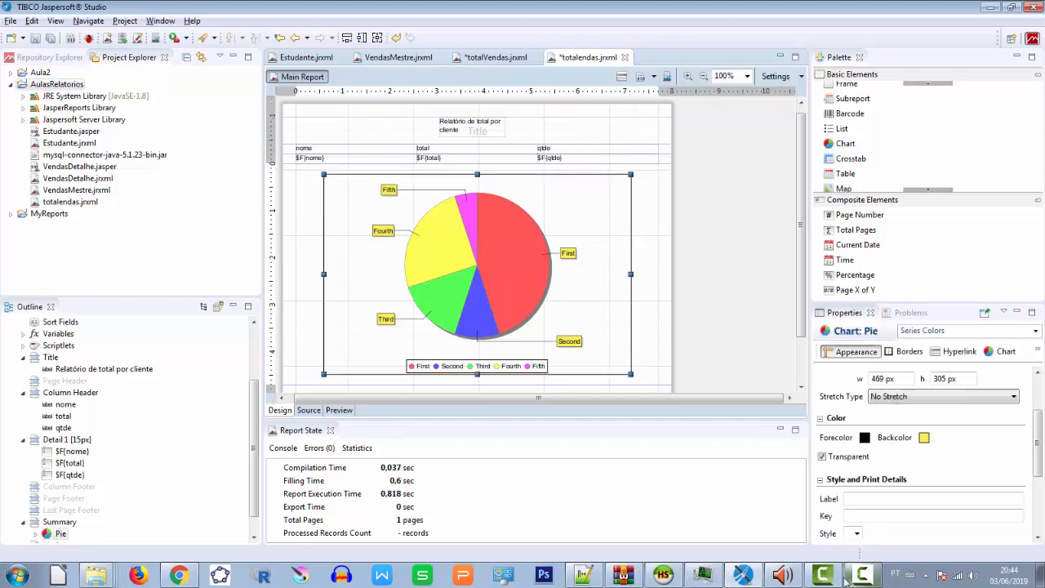